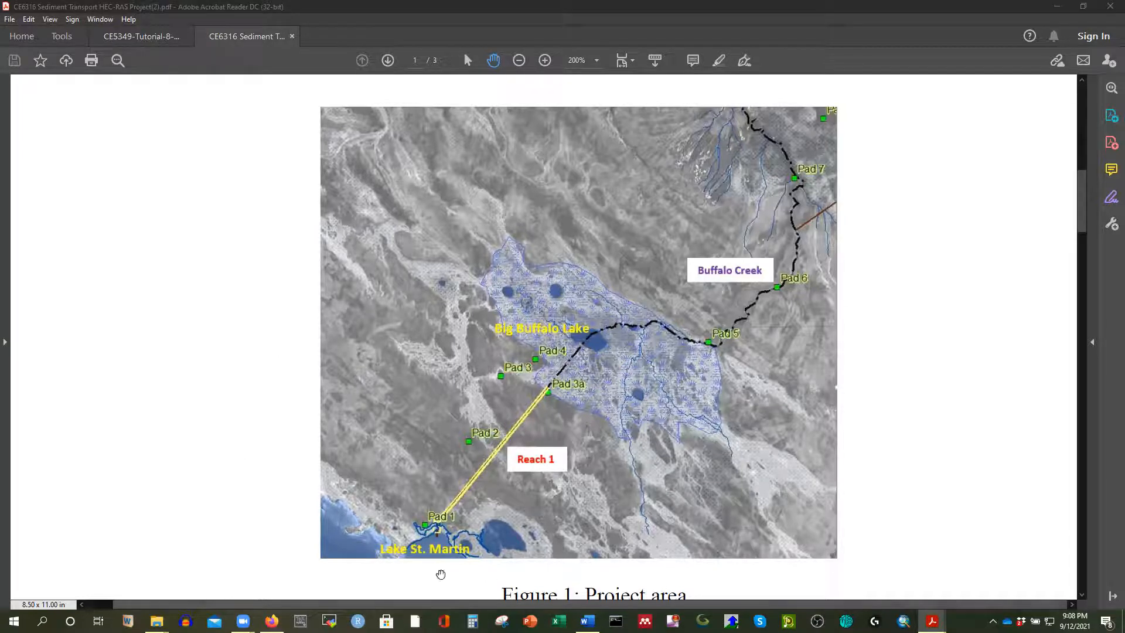
Step: Open Flow and sediment data.xls from the HEC-RAS_Unsteady_Flow folder in Excel, full screen and without the protected-view warning
mouse_move(157, 622)
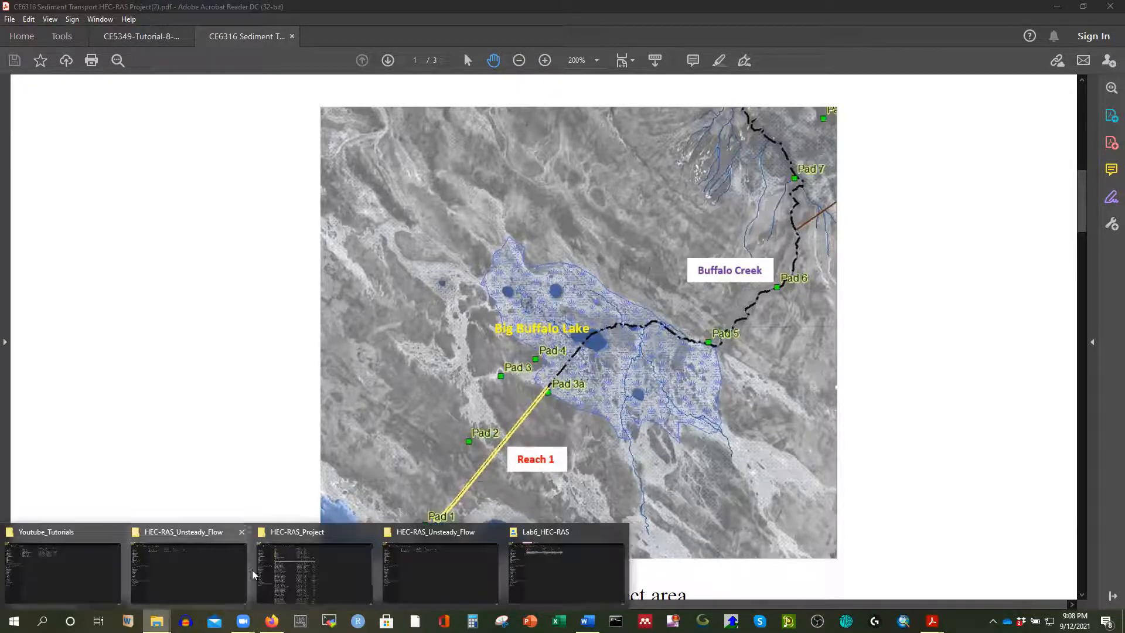
left_click(427, 567)
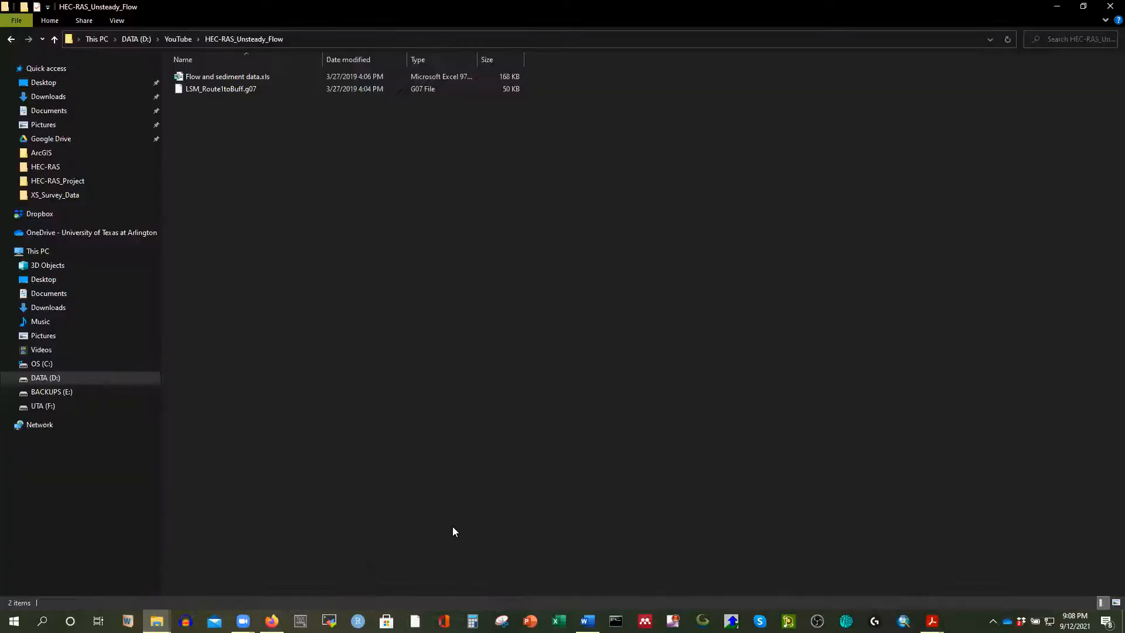
double_click(220, 77)
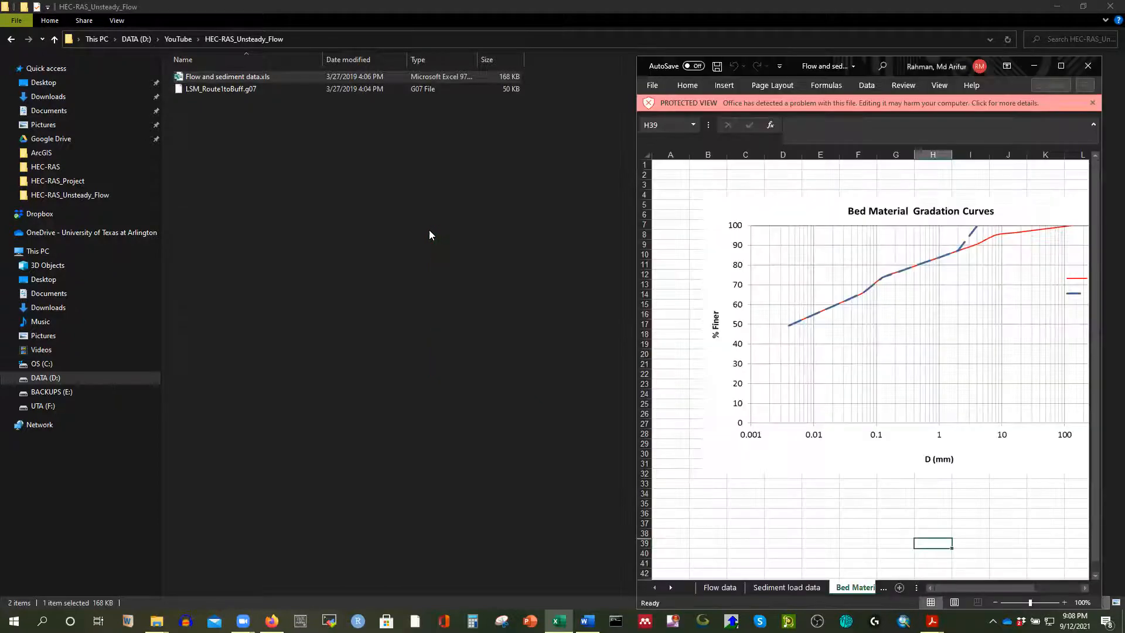
left_click(1061, 66)
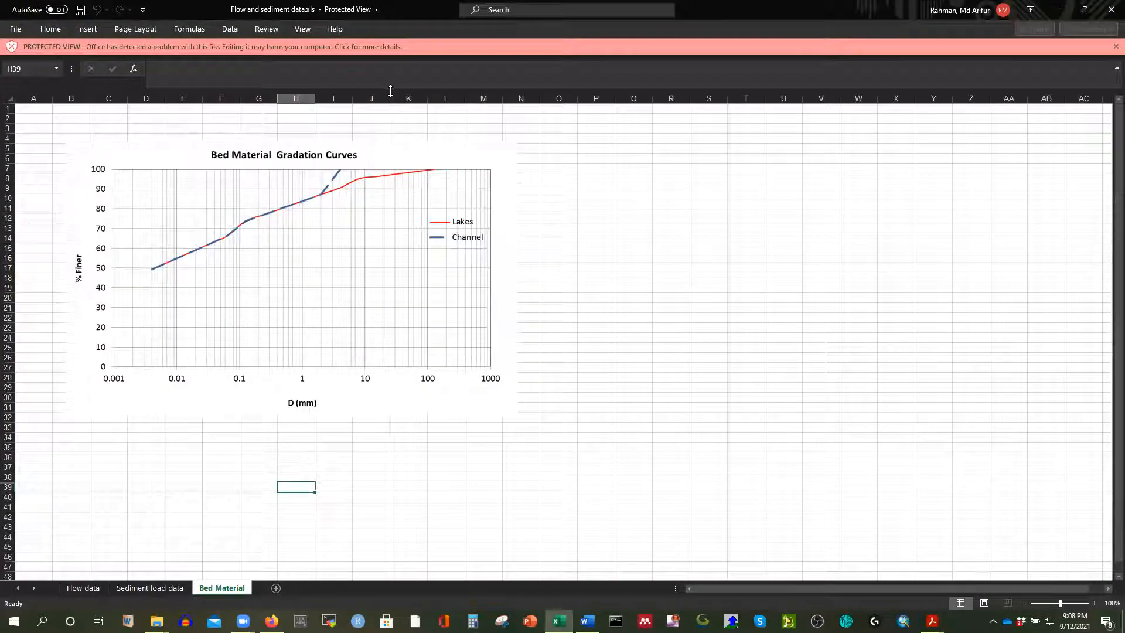
left_click(1116, 46)
Step: Examine the Flow data sheet, checking the first and last dates of the discharge series and the Reach 1 inflow hydrograph
left_click(83, 588)
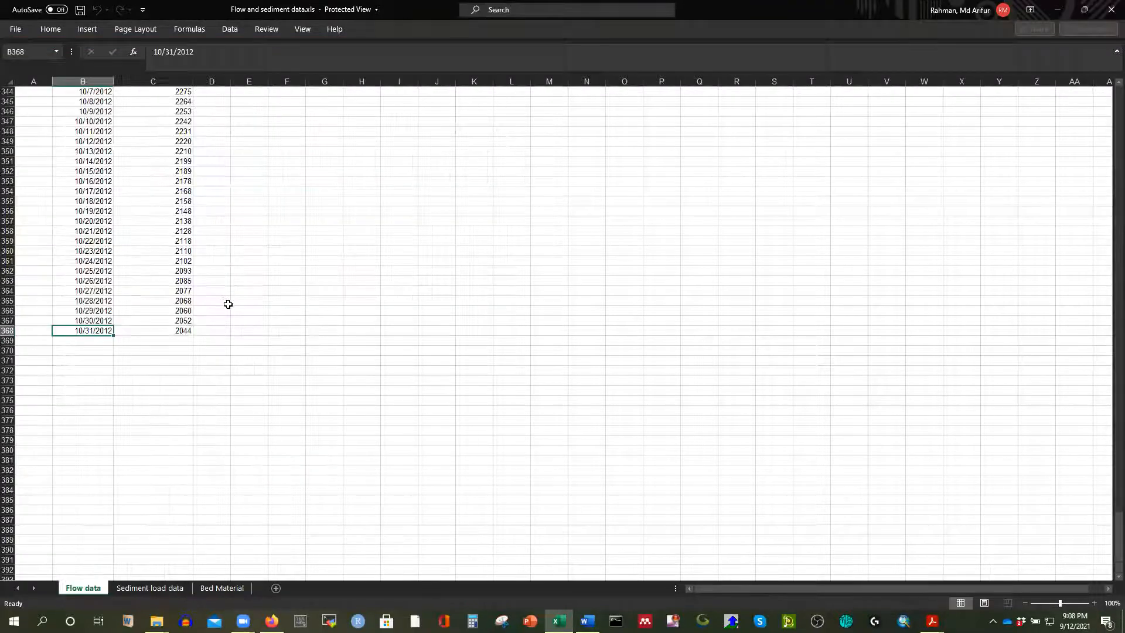
scroll(353, 252, "up", 8)
left_click(352, 251)
scroll(259, 239, "up", 20)
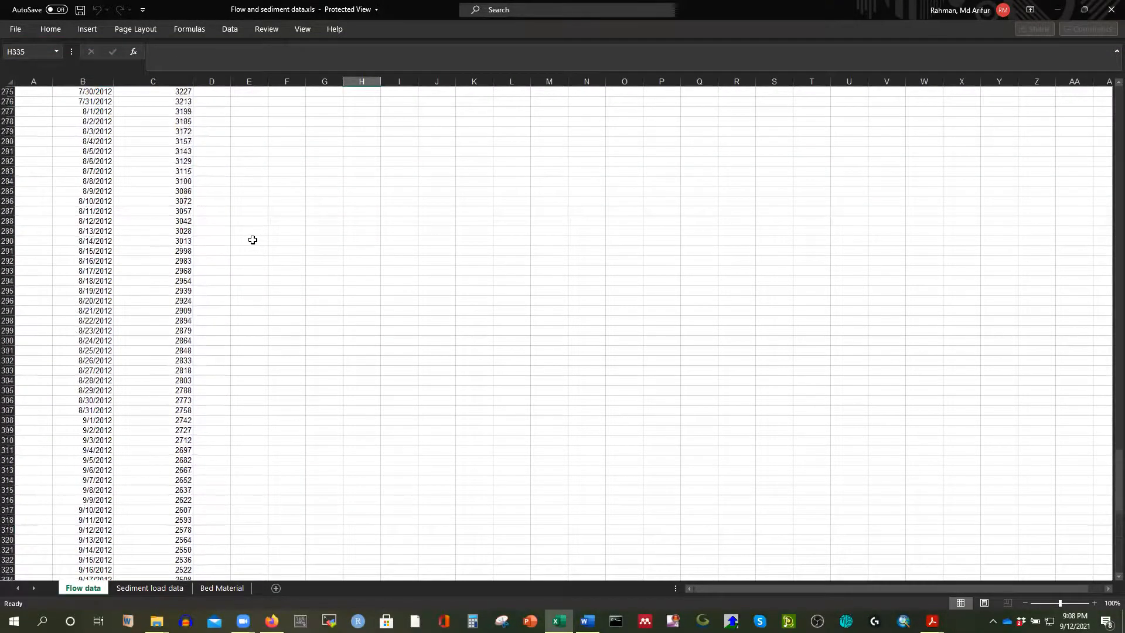
scroll(115, 205, "up", 20)
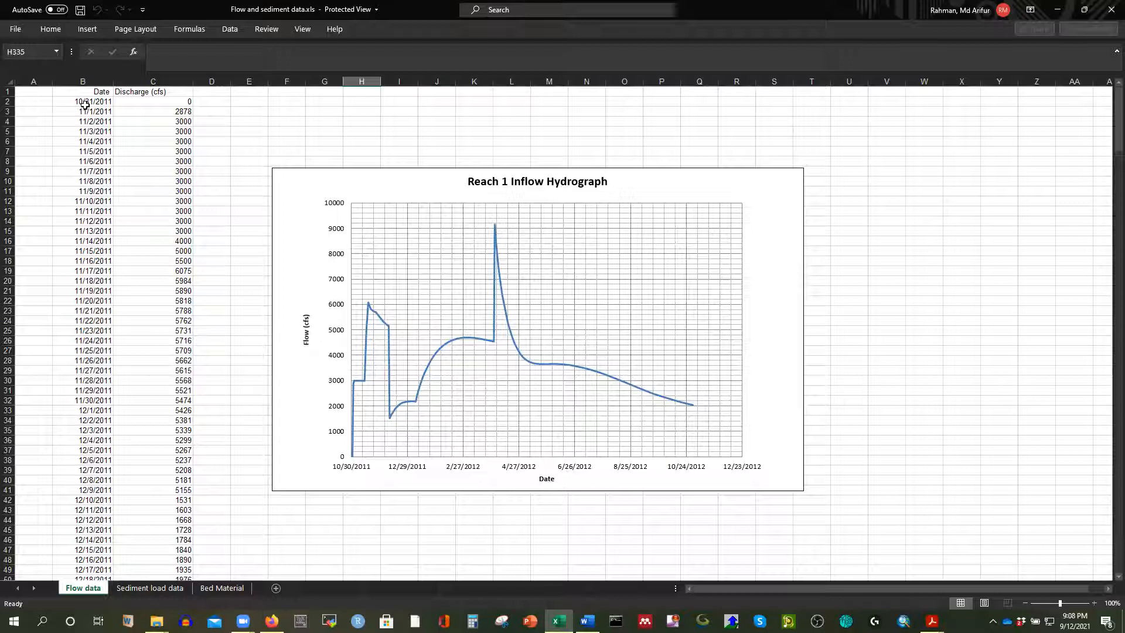
scroll(123, 237, "down", 20)
scroll(123, 241, "down", 20)
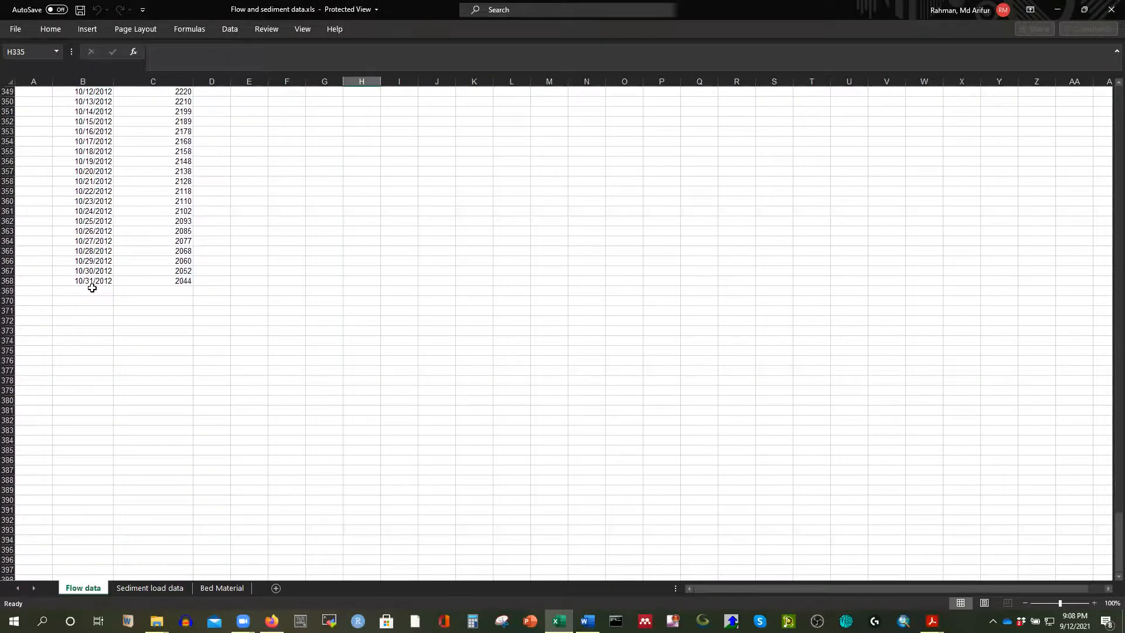
scroll(93, 284, "up", 20)
scroll(109, 268, "up", 20)
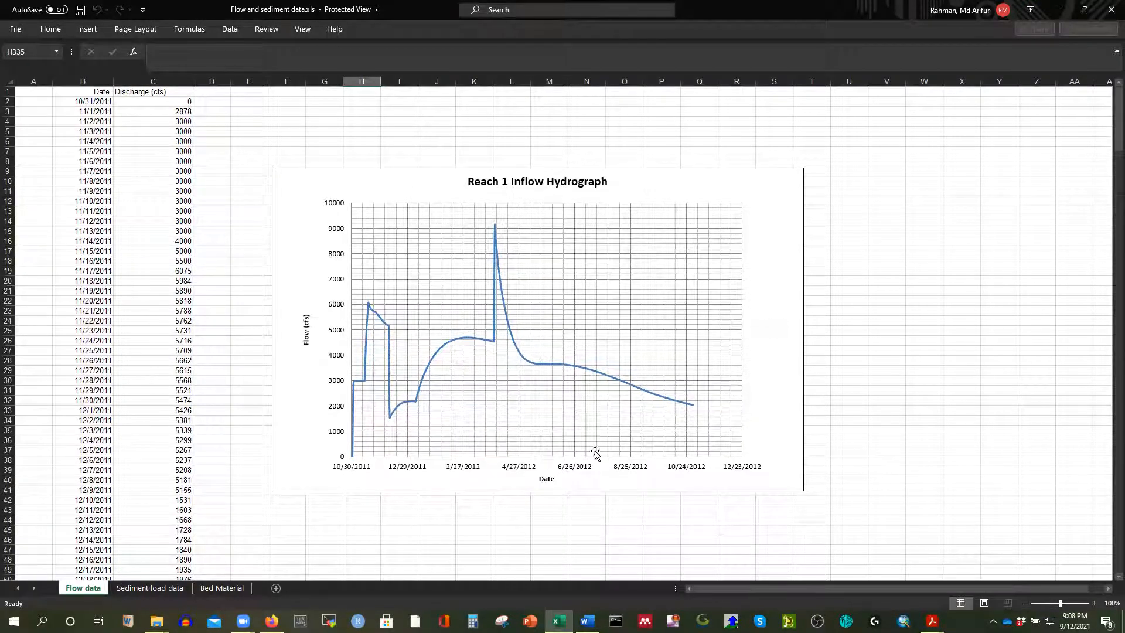
Step: Launch HEC-RAS 6.0 and place its main window over the hydrograph in the workbook
left_click(13, 621)
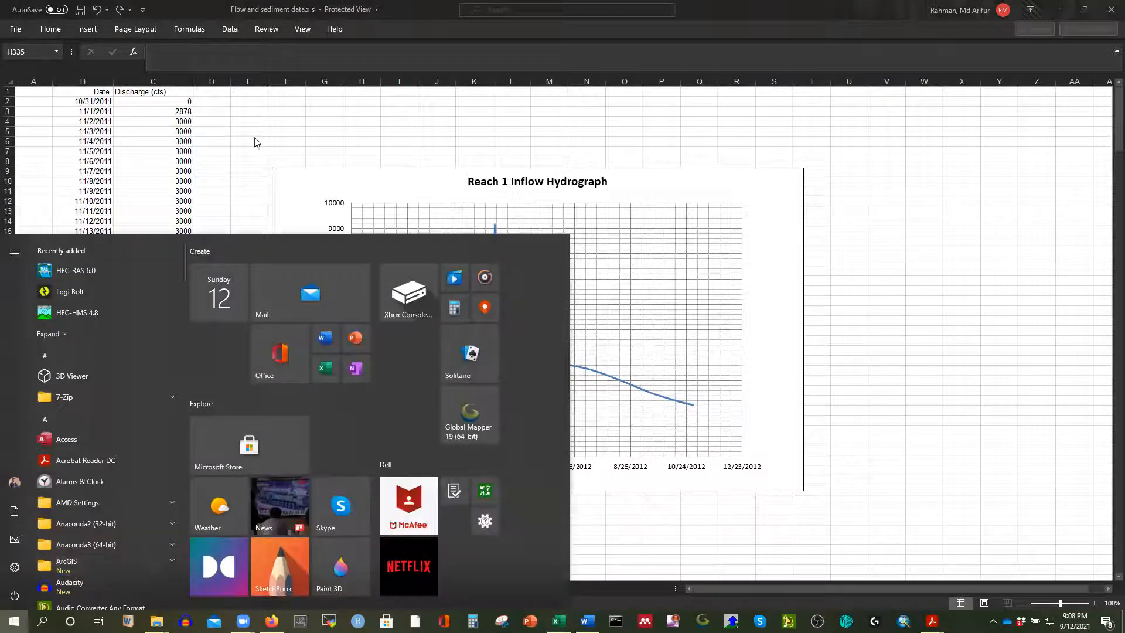
left_click(82, 274)
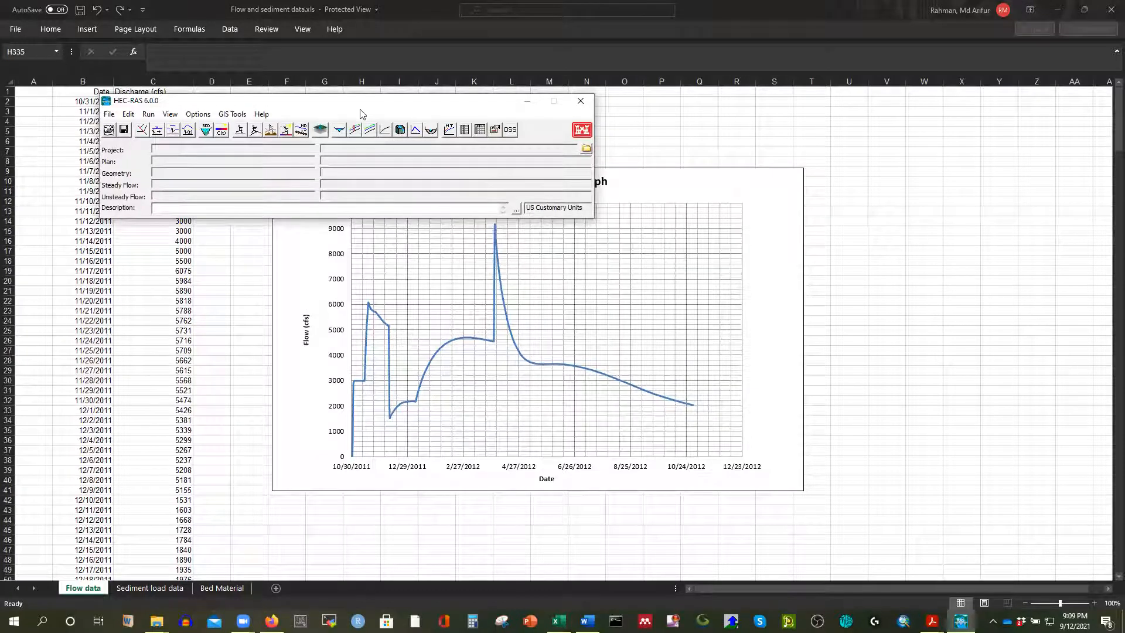
left_click_drag(361, 111, 531, 104)
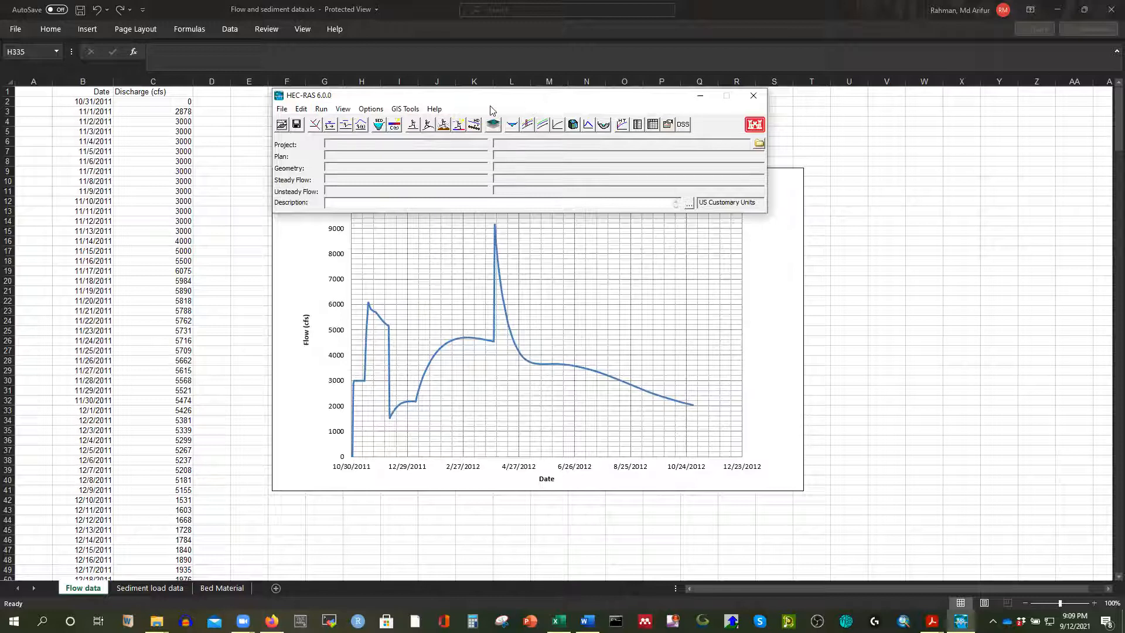
left_click_drag(493, 106, 465, 110)
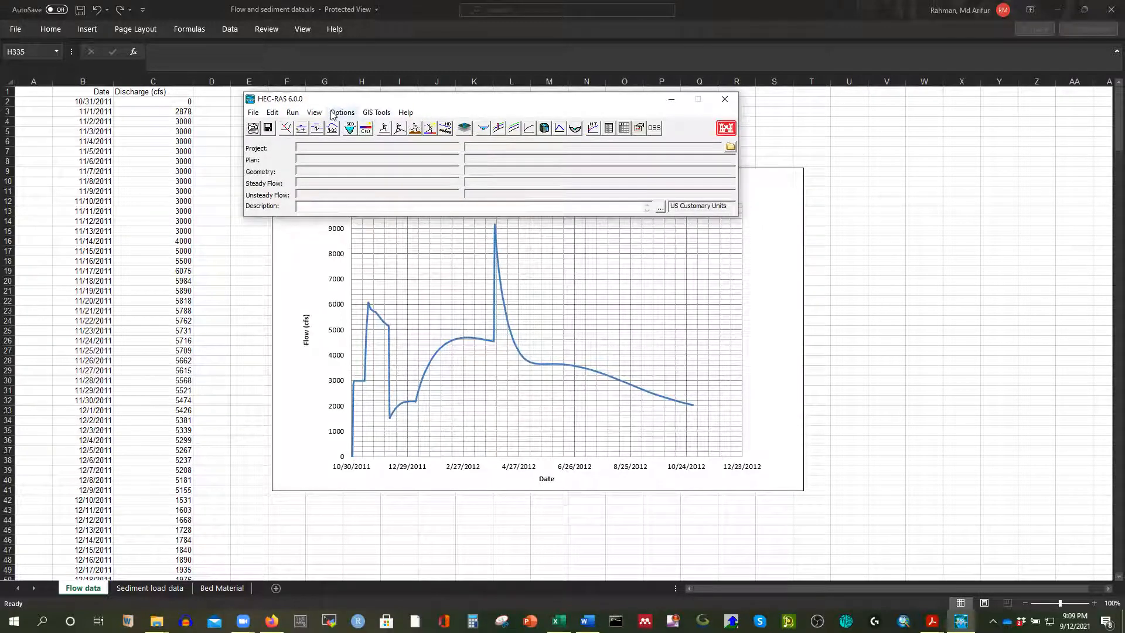
Step: Start a new project and choose d:\YouTube\HEC-RAS_Unsteady_Flow as its folder
left_click(253, 113)
left_click(266, 127)
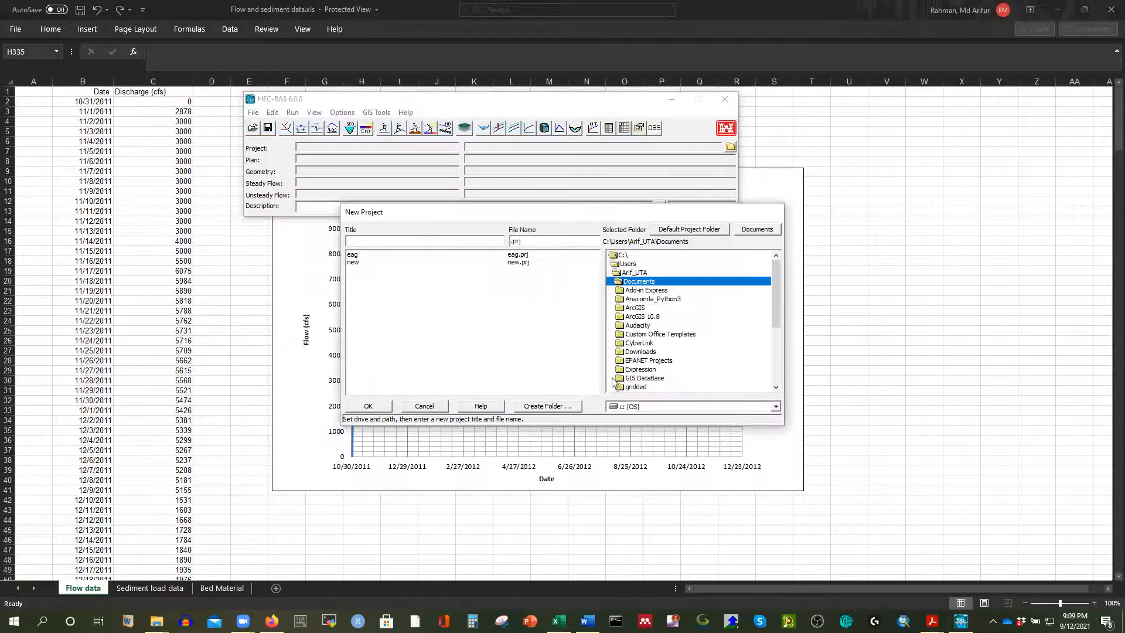
left_click(632, 407)
left_click(636, 427)
scroll(655, 349, "down", 10)
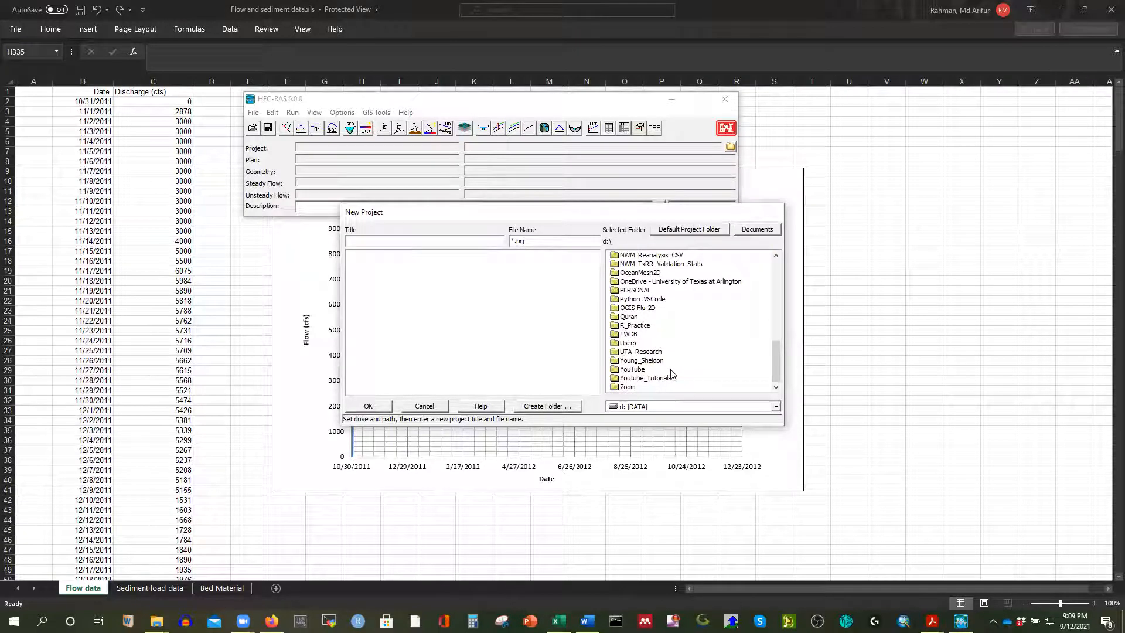
double_click(637, 370)
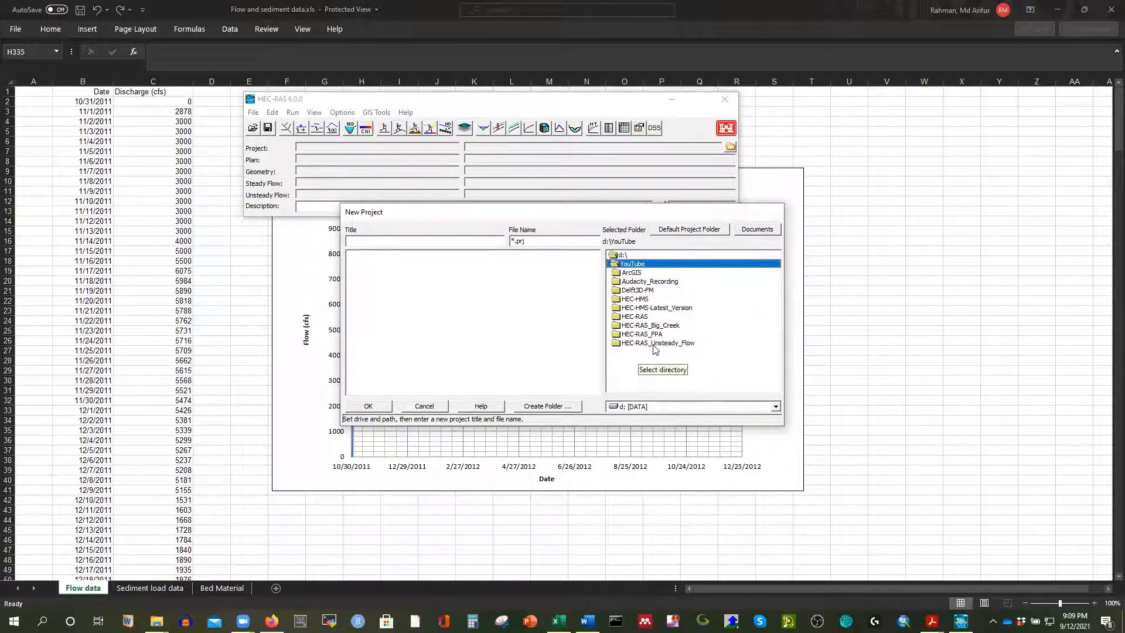
double_click(654, 345)
Step: Title the new project Unsteady_Flow_Model and create it with US Customary Units
left_click(434, 241)
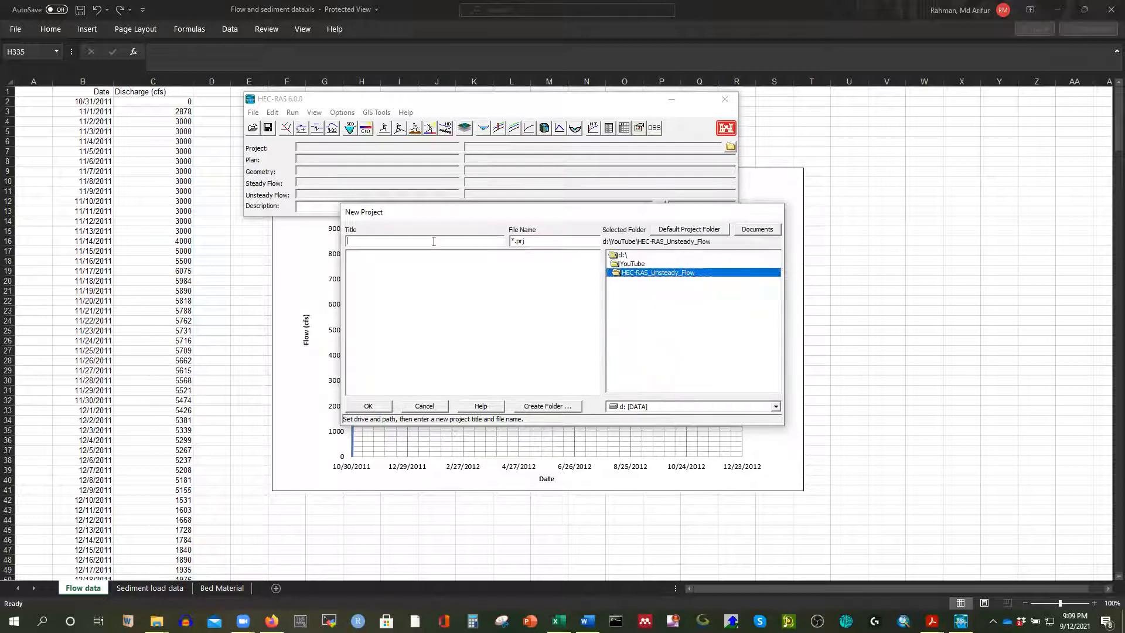
type("Unstead")
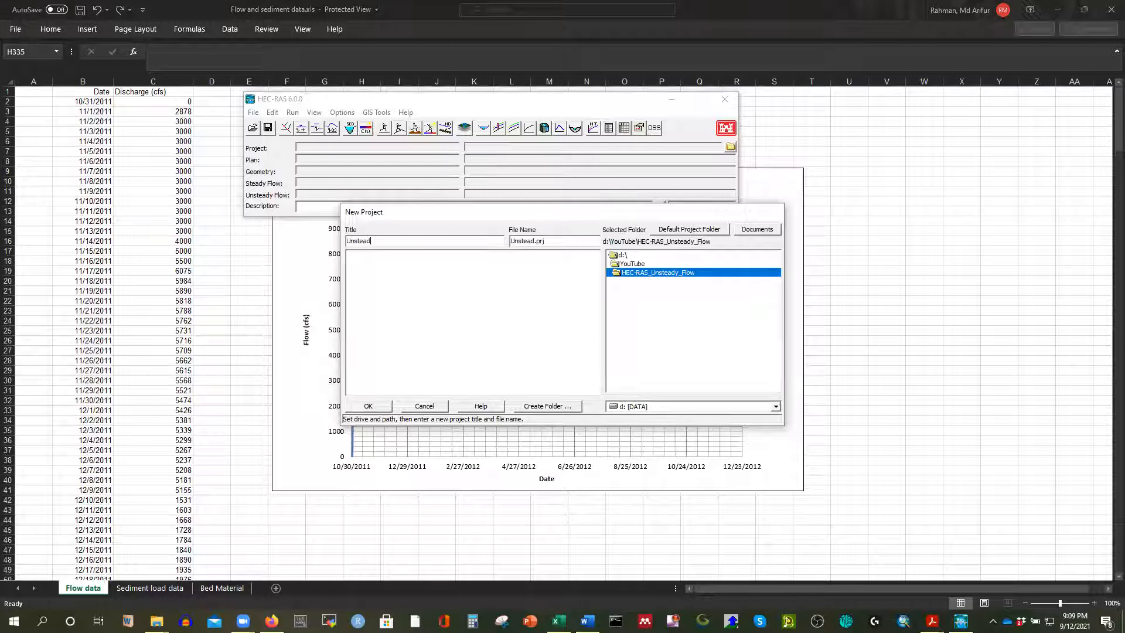
type("y_Flow_Model")
left_click(369, 406)
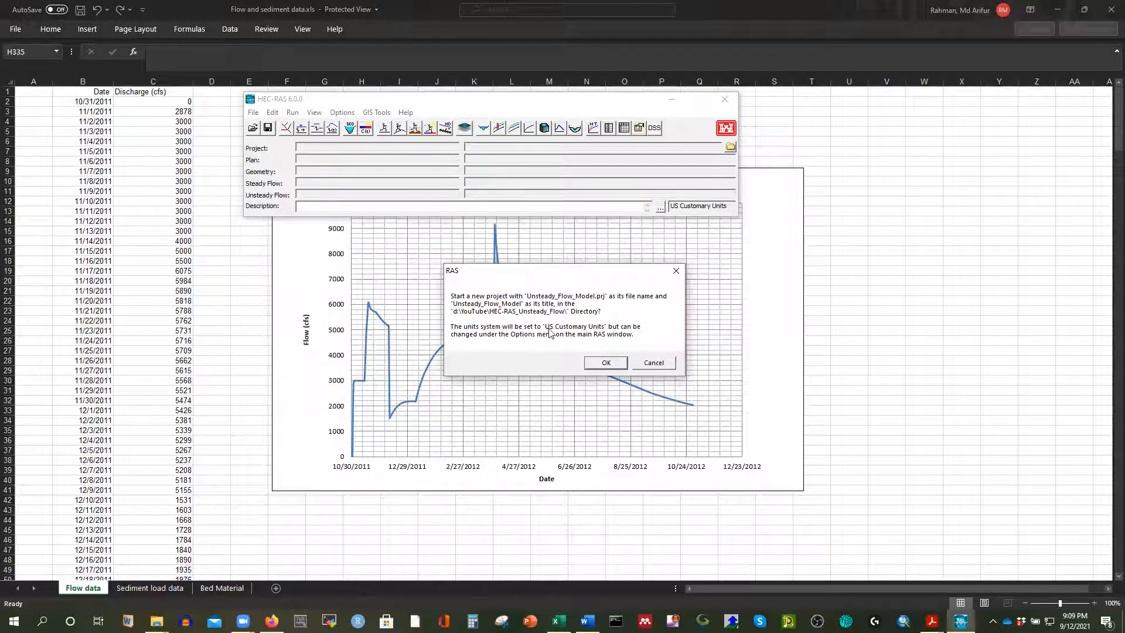
left_click(608, 364)
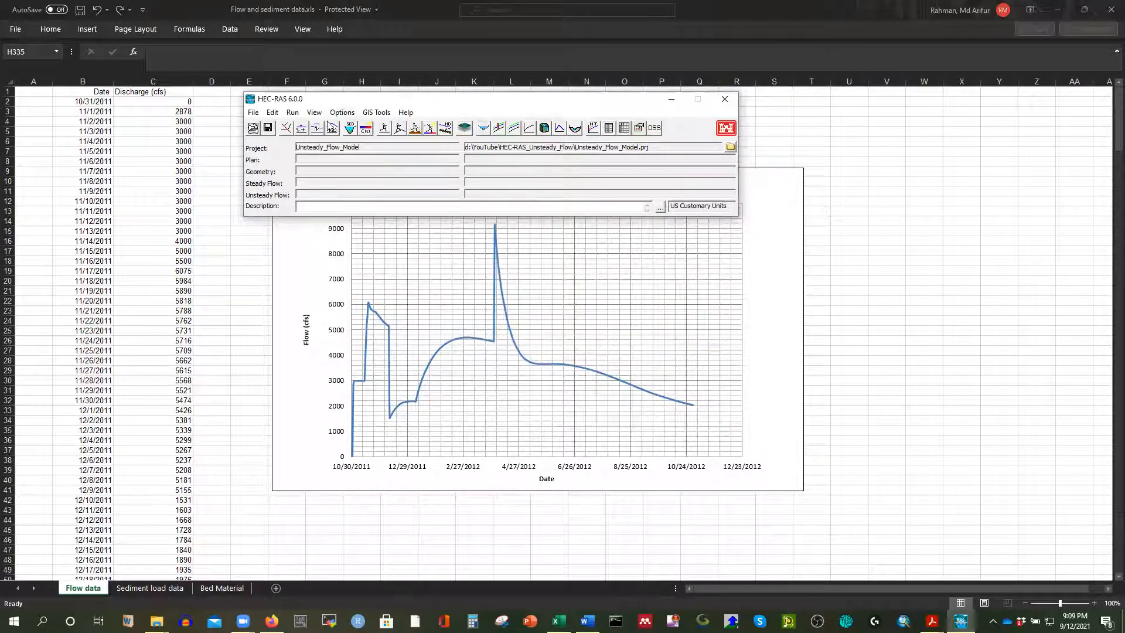
Step: In a maximized geometric data editor, load LSM_Route1toBuff.g07 (LSM Outlet to Buffalo Lake) for import as HEC-RAS format geometry
left_click(288, 129)
left_click(824, 145)
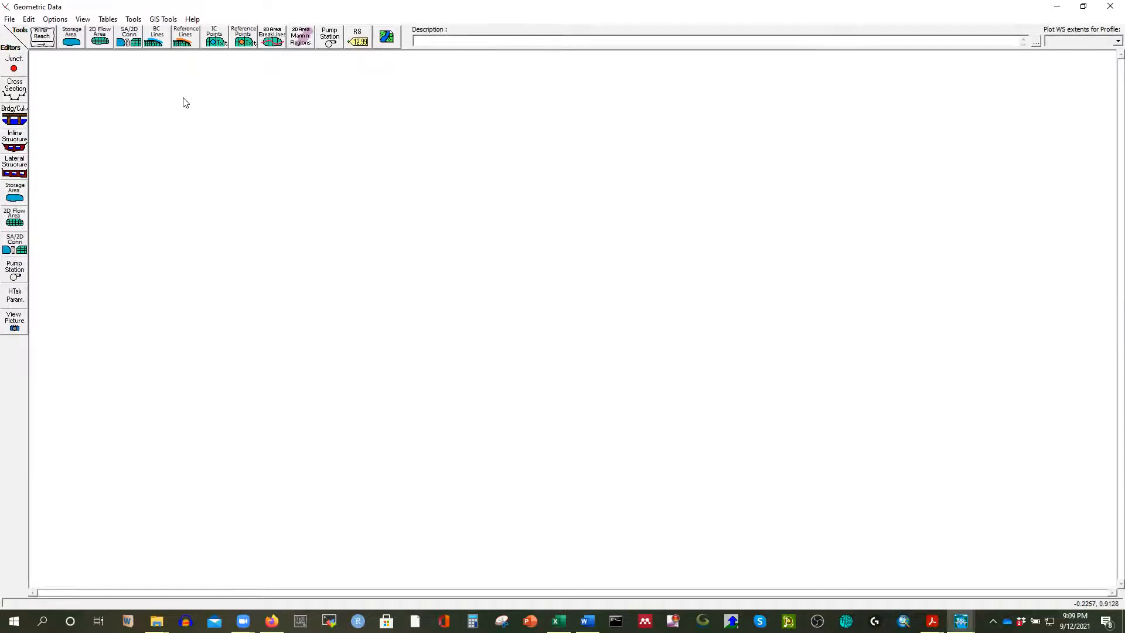
left_click(10, 21)
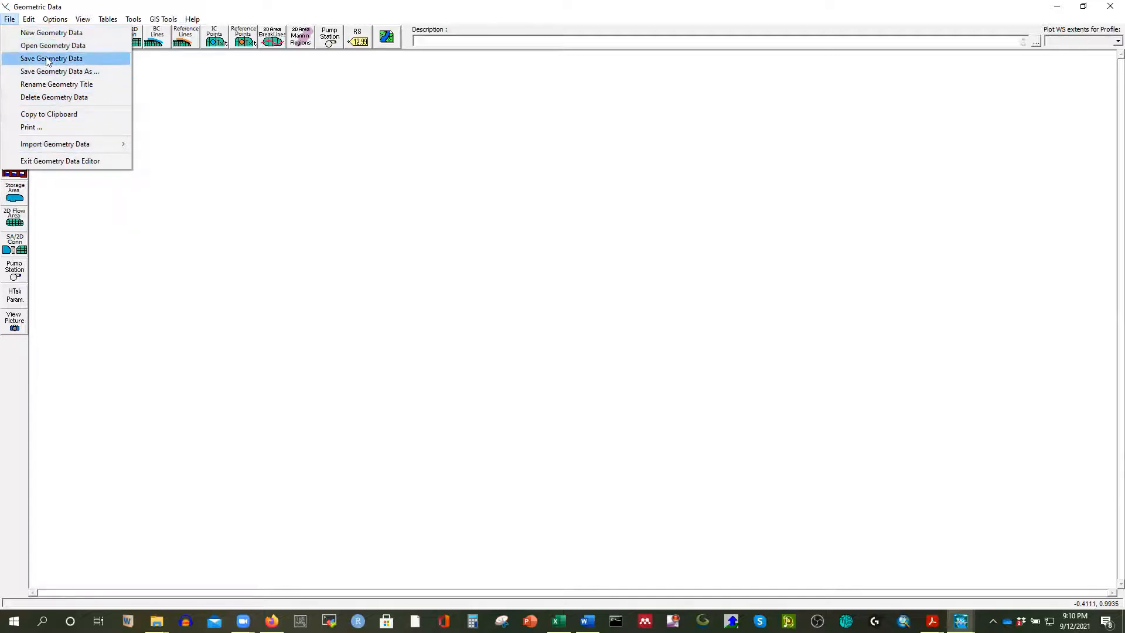
mouse_move(78, 144)
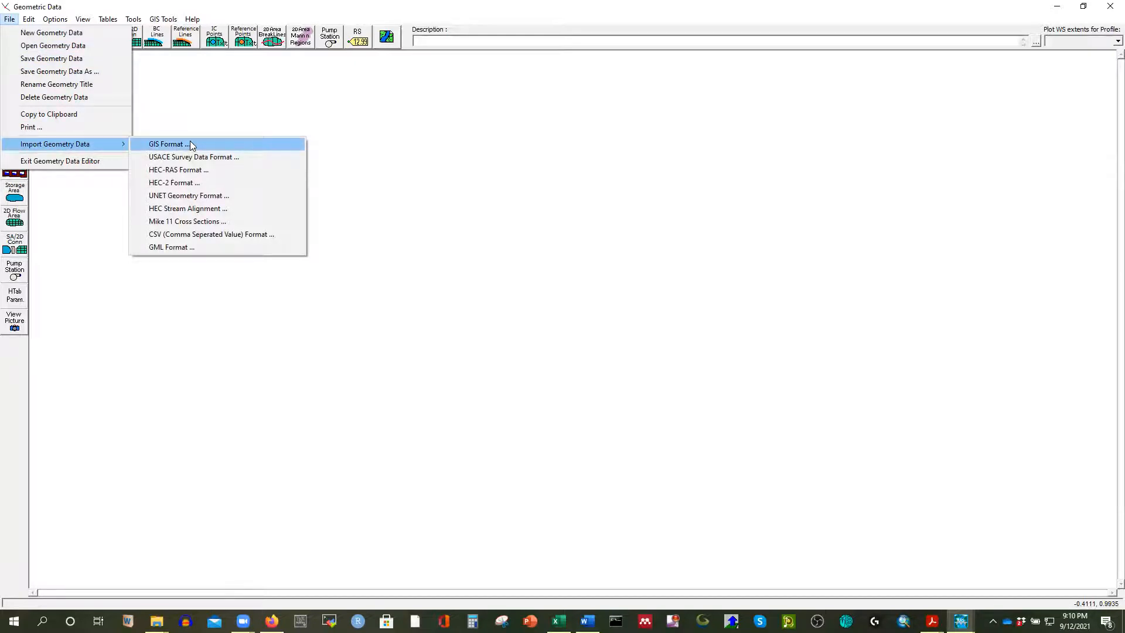
left_click(203, 171)
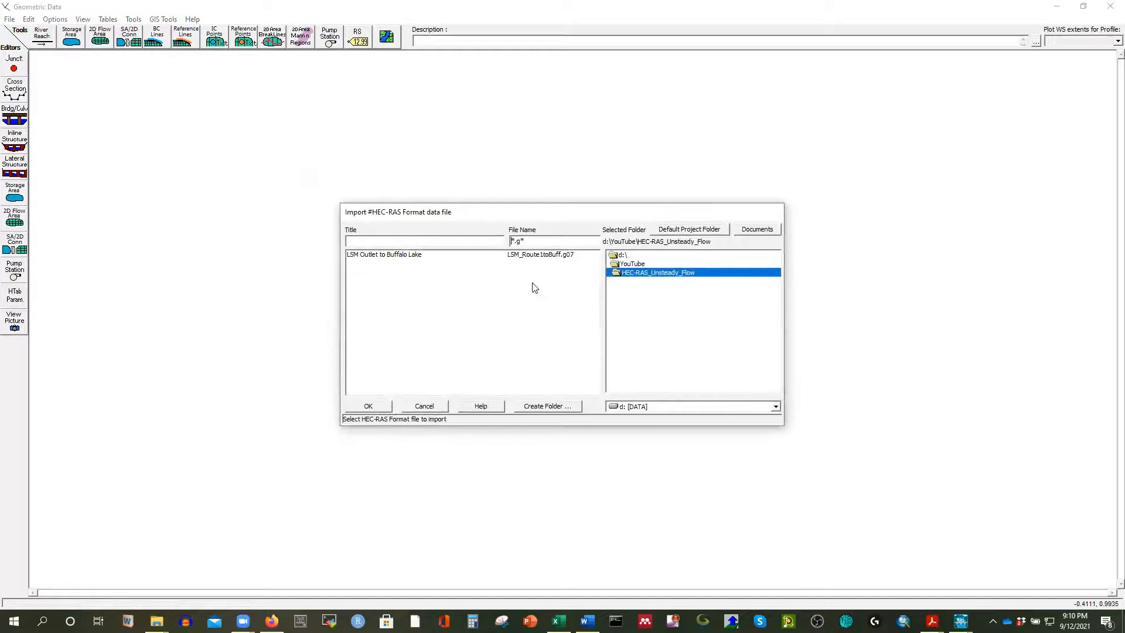
left_click(405, 256)
left_click(369, 407)
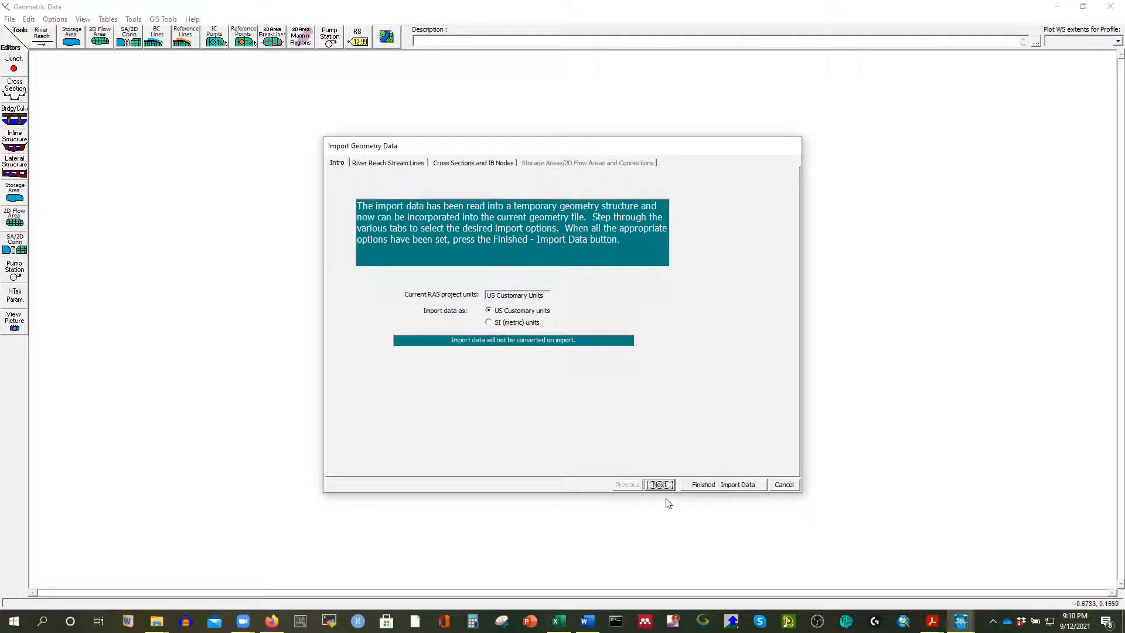
Step: Import the Route L stream line and all its cross sections in US Customary units with the default import options
left_click(659, 484)
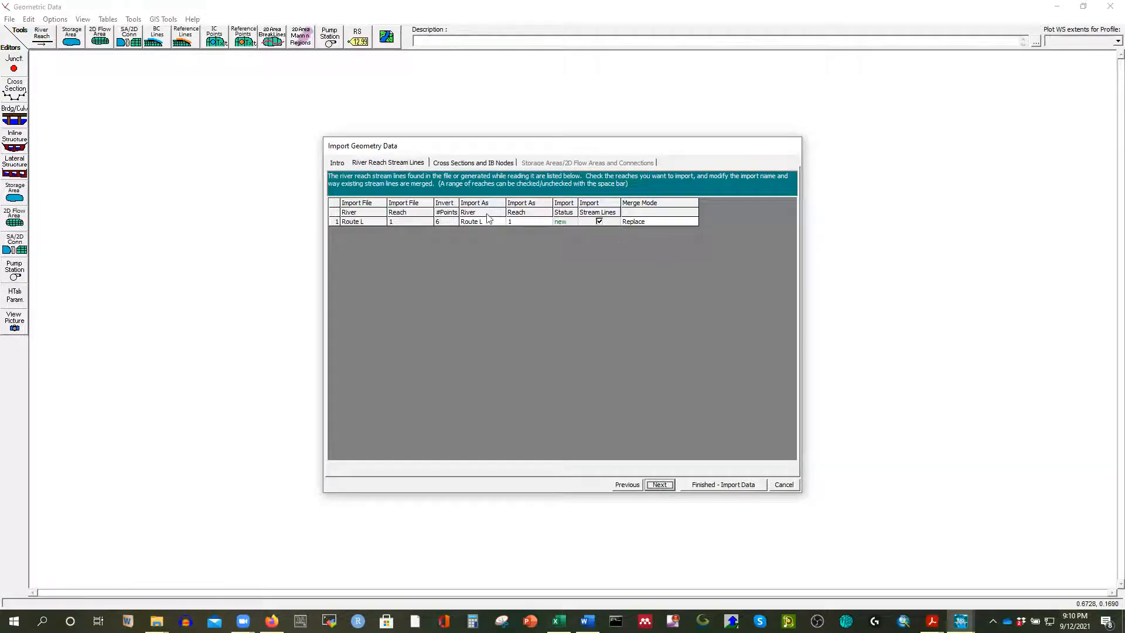
left_click(657, 486)
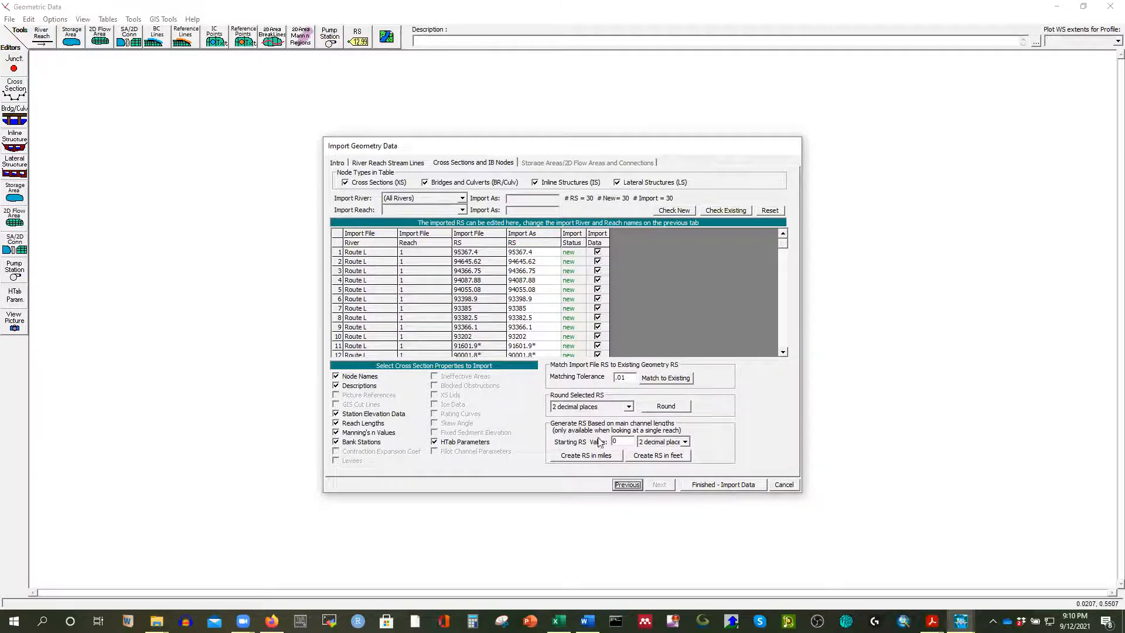
left_click(705, 485)
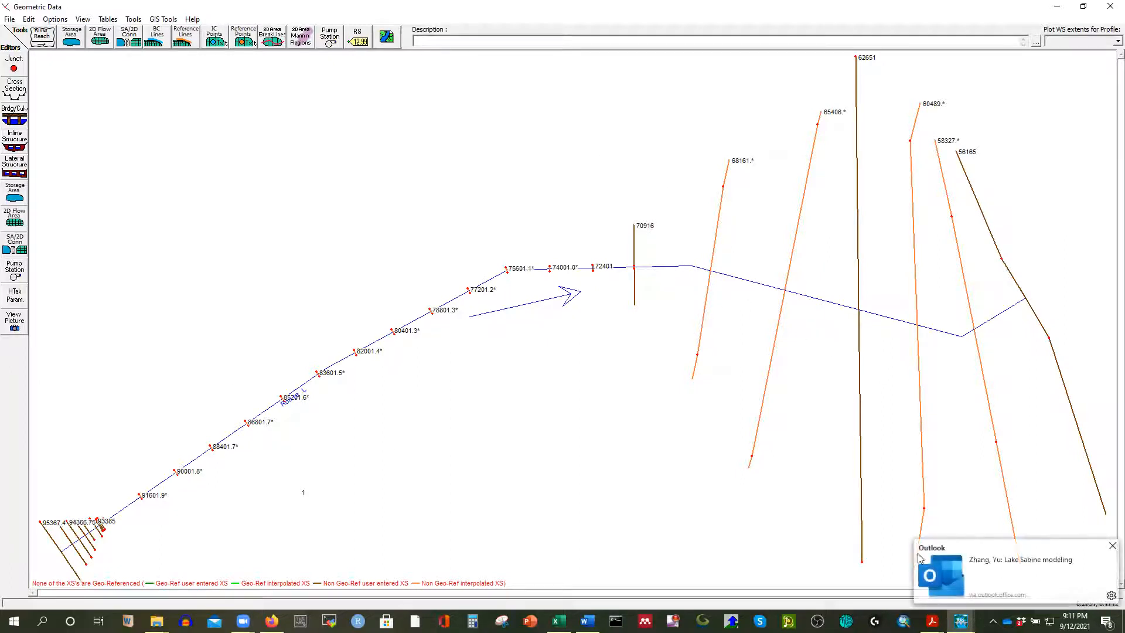
left_click(1112, 547)
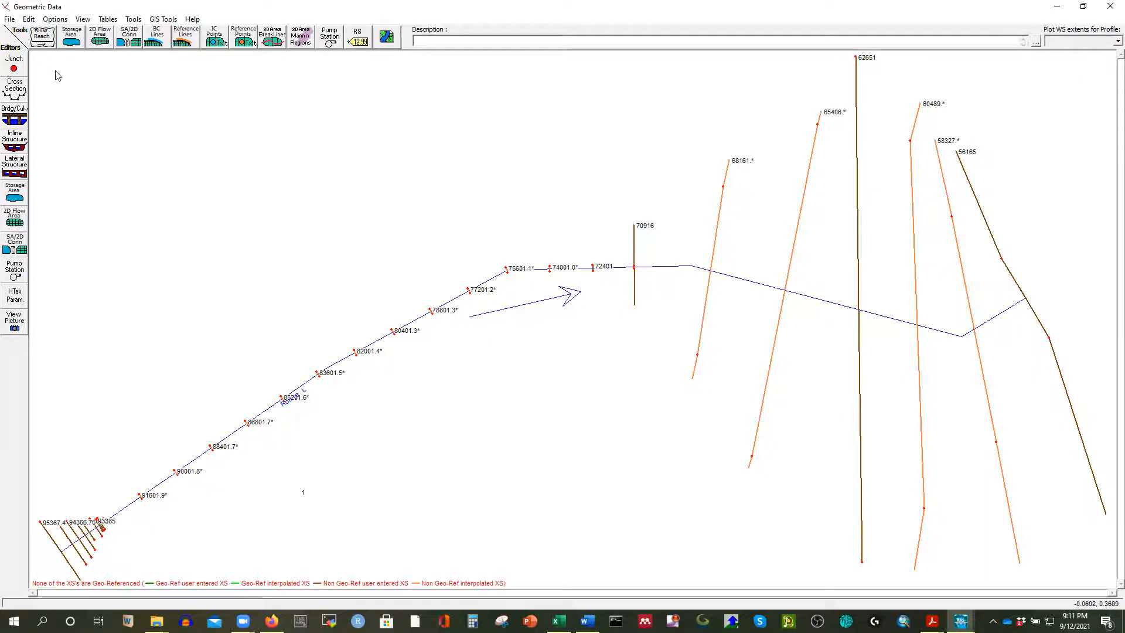
Step: Save the imported geometry under the title Unsteady_geometry and return to the main HEC-RAS window
left_click(9, 20)
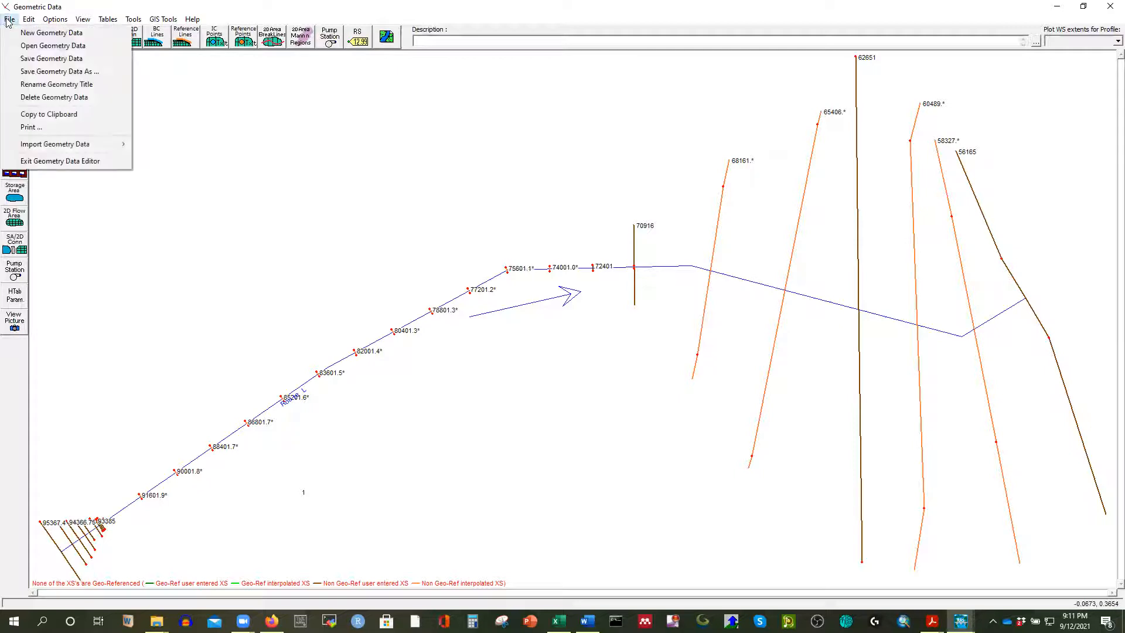
left_click(43, 73)
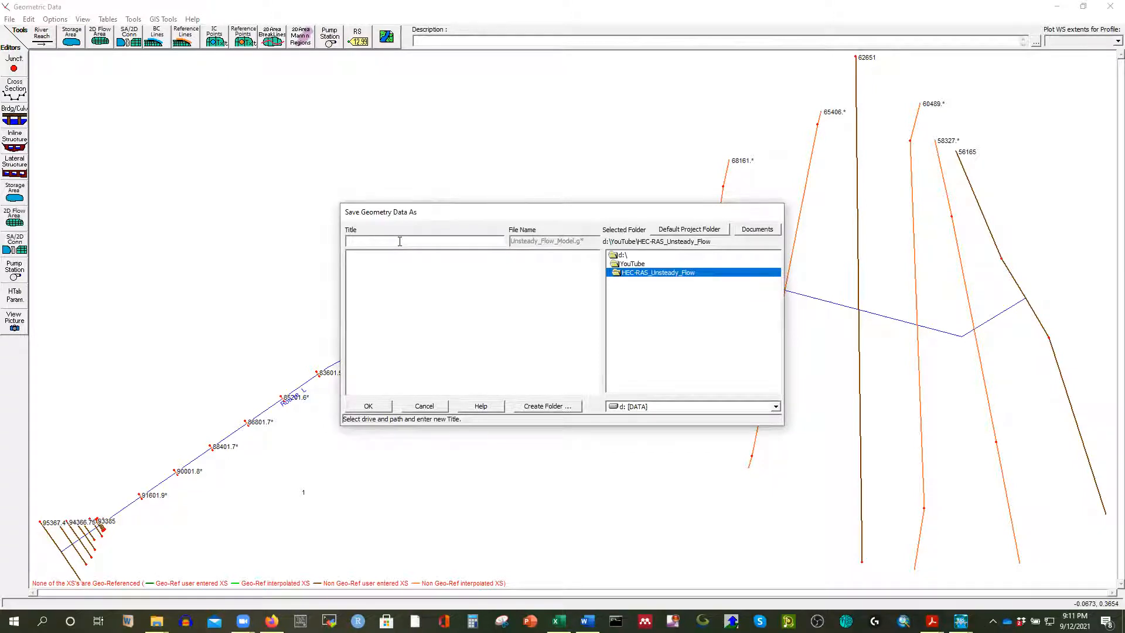
type("Unsteady_geometry")
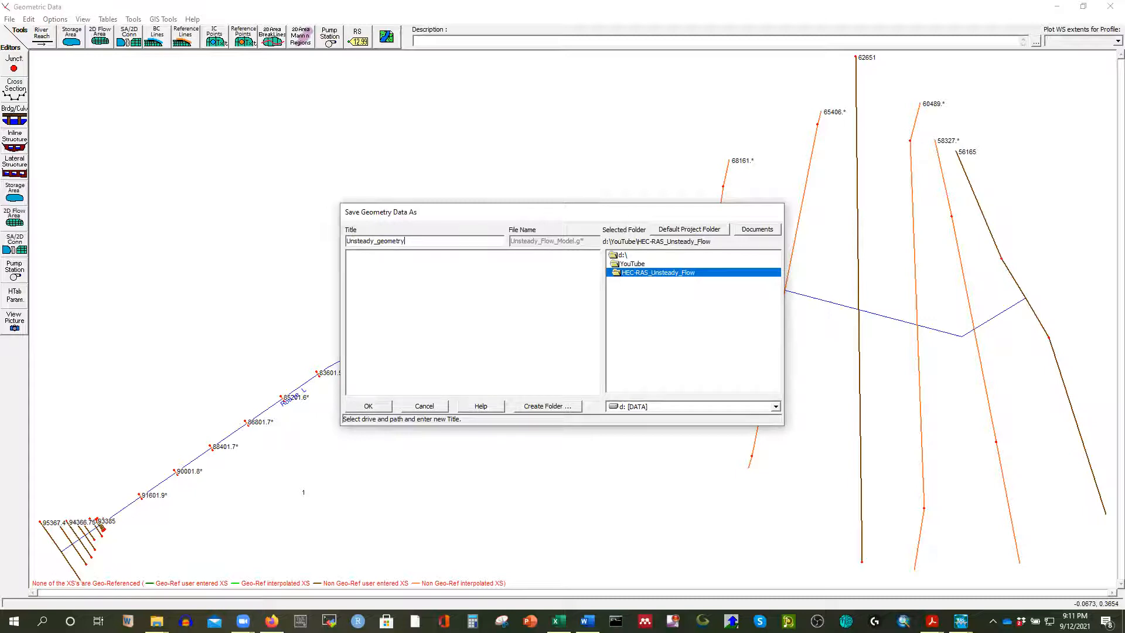
left_click(375, 406)
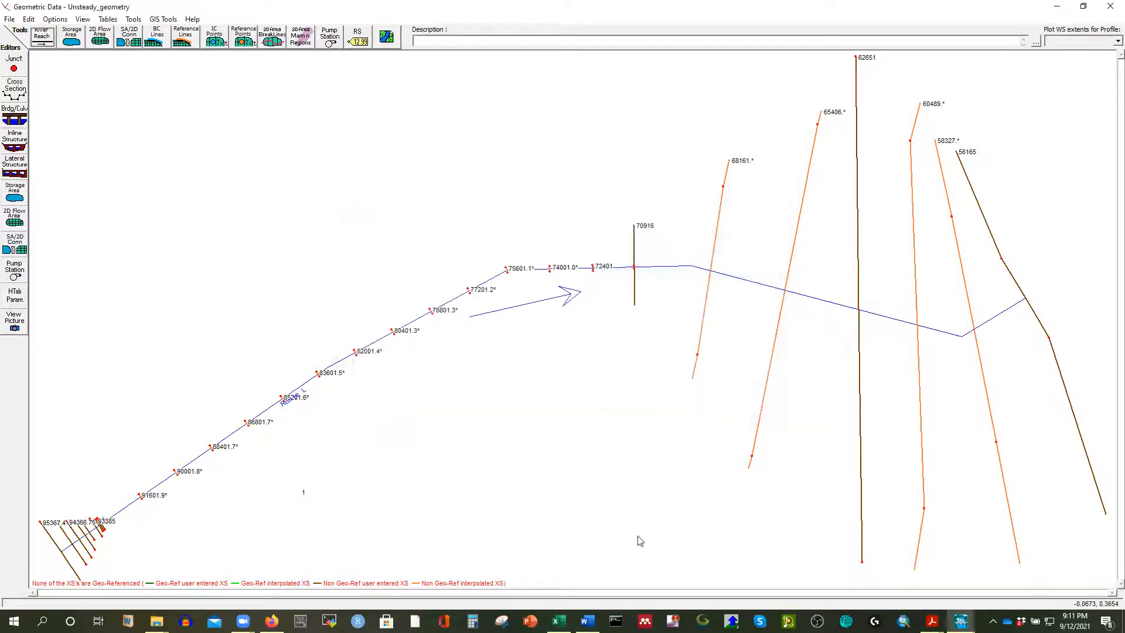
left_click(961, 622)
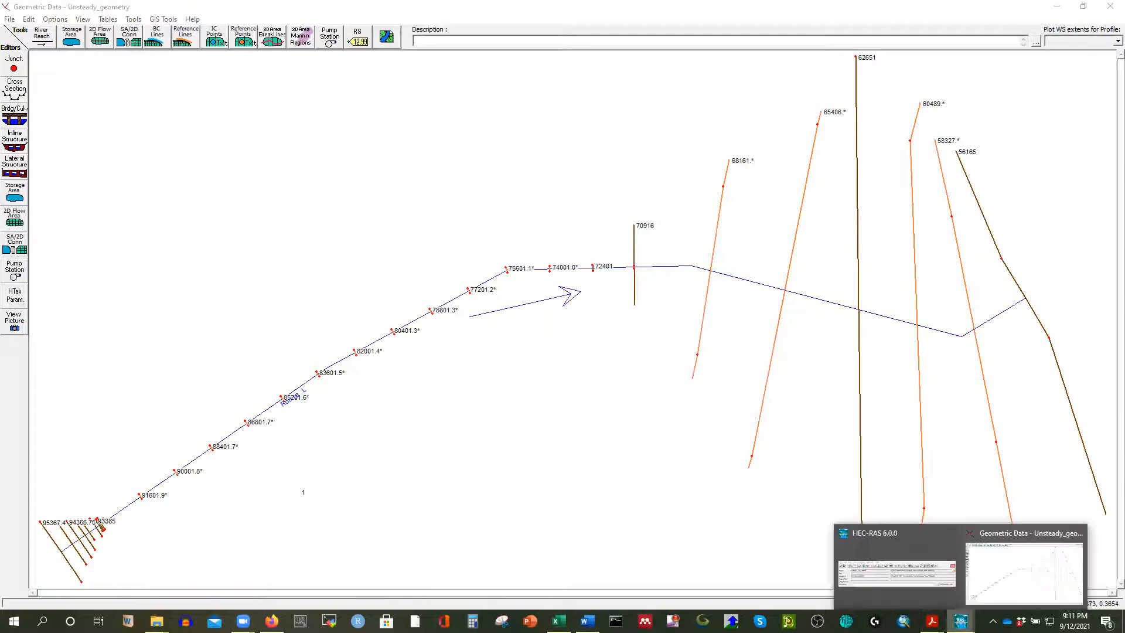
left_click(944, 590)
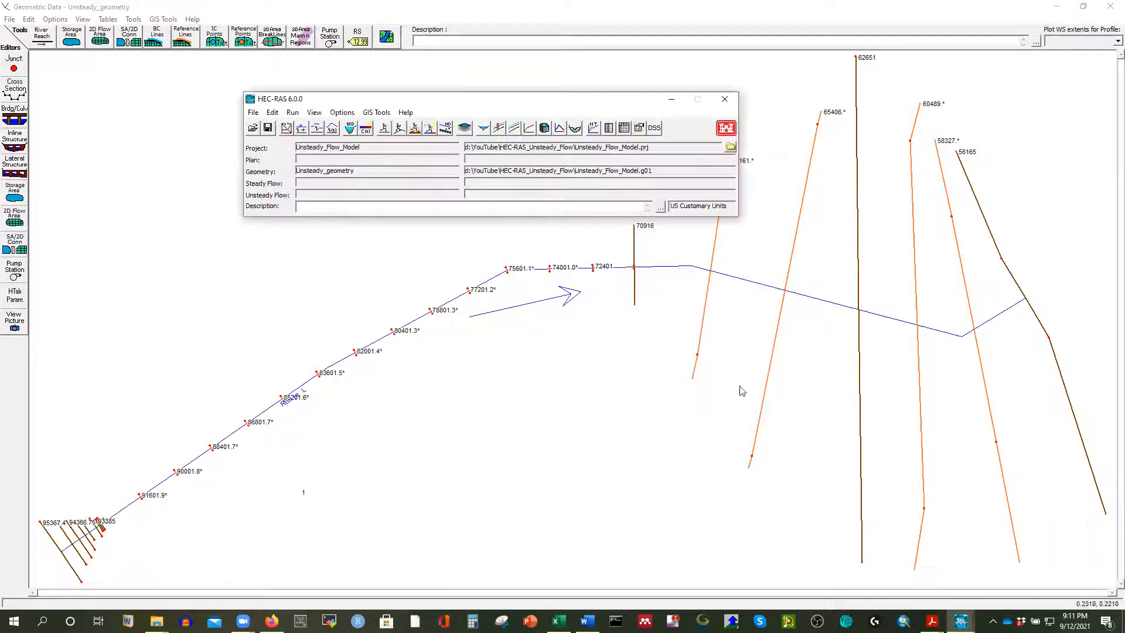
Step: Open the unsteady flow data editor and add a flow hydrograph boundary condition at Route L station 95367.4
left_click(273, 113)
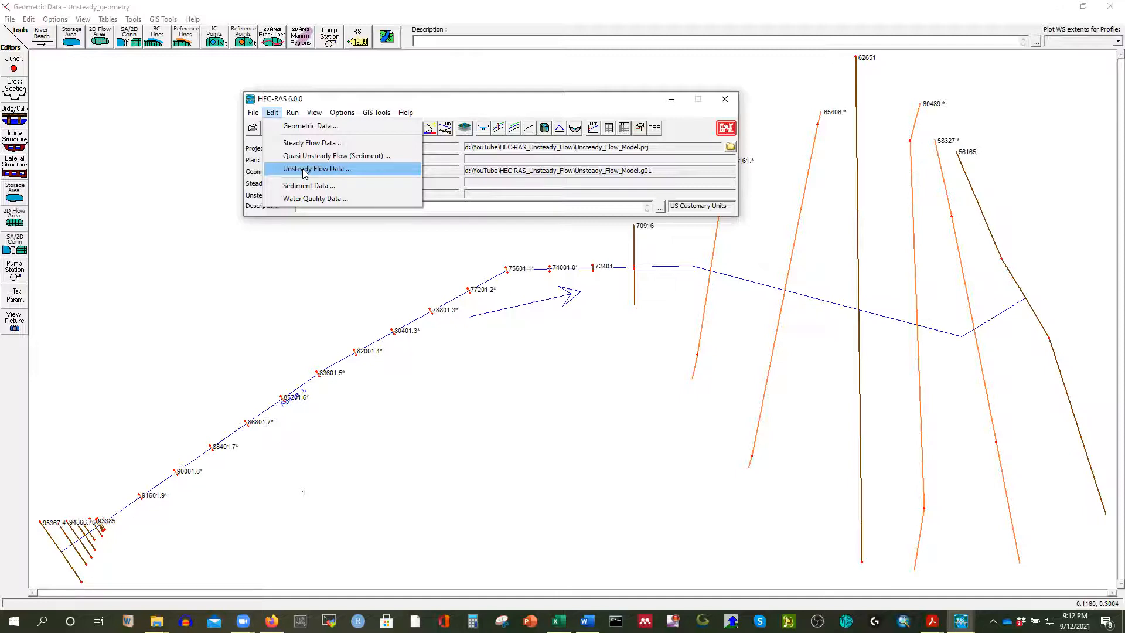
left_click(304, 171)
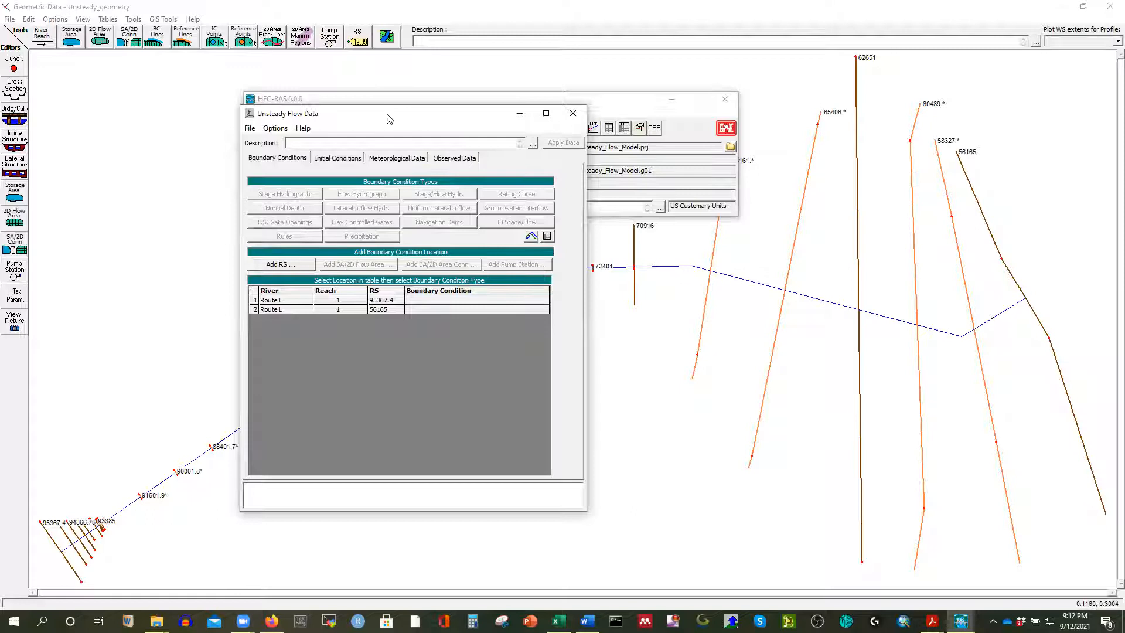
left_click_drag(387, 115, 401, 93)
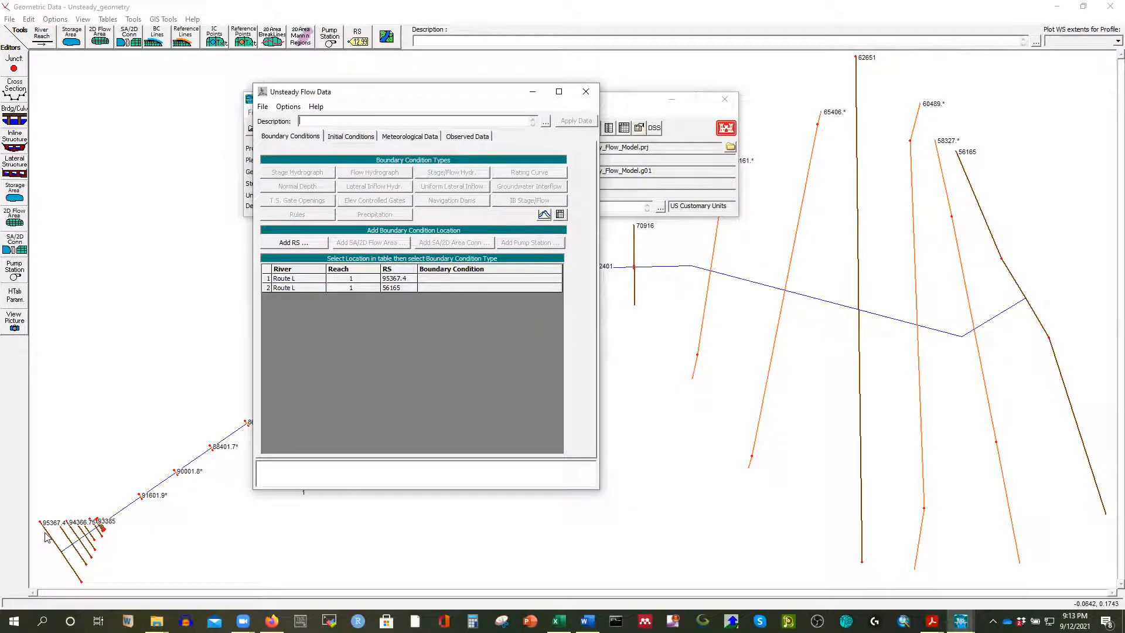
left_click(433, 280)
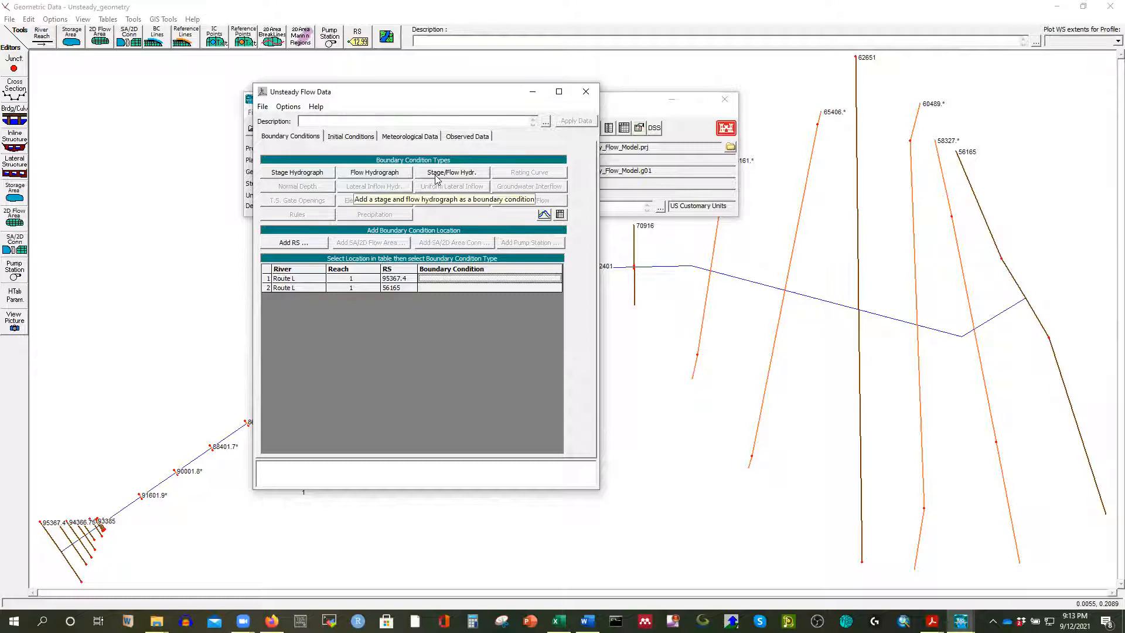
left_click(356, 174)
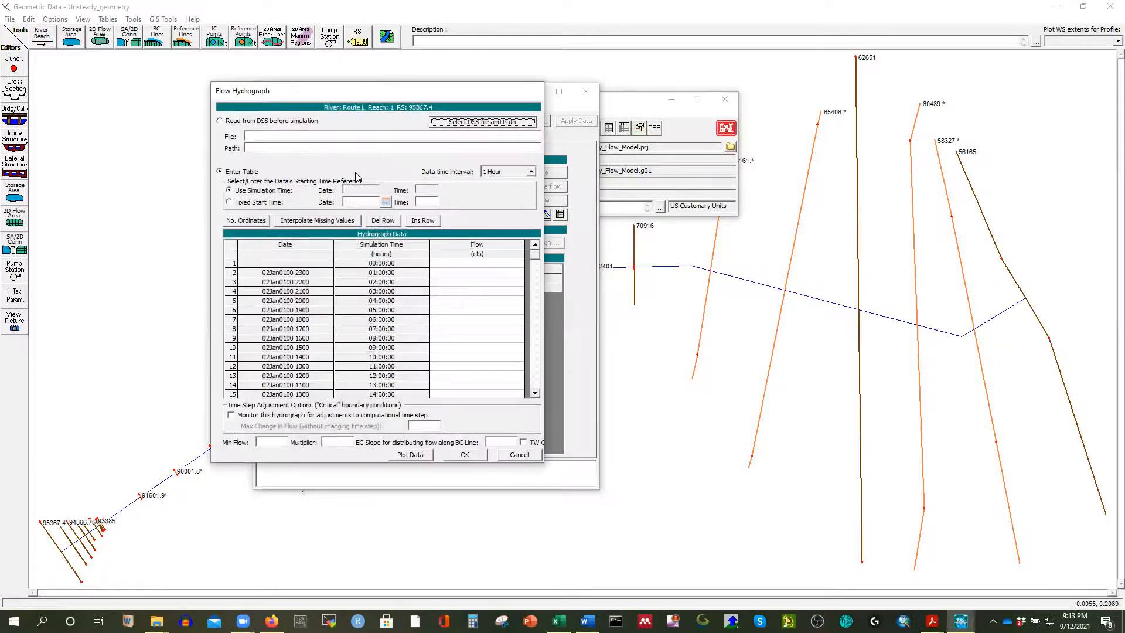
left_click(254, 204)
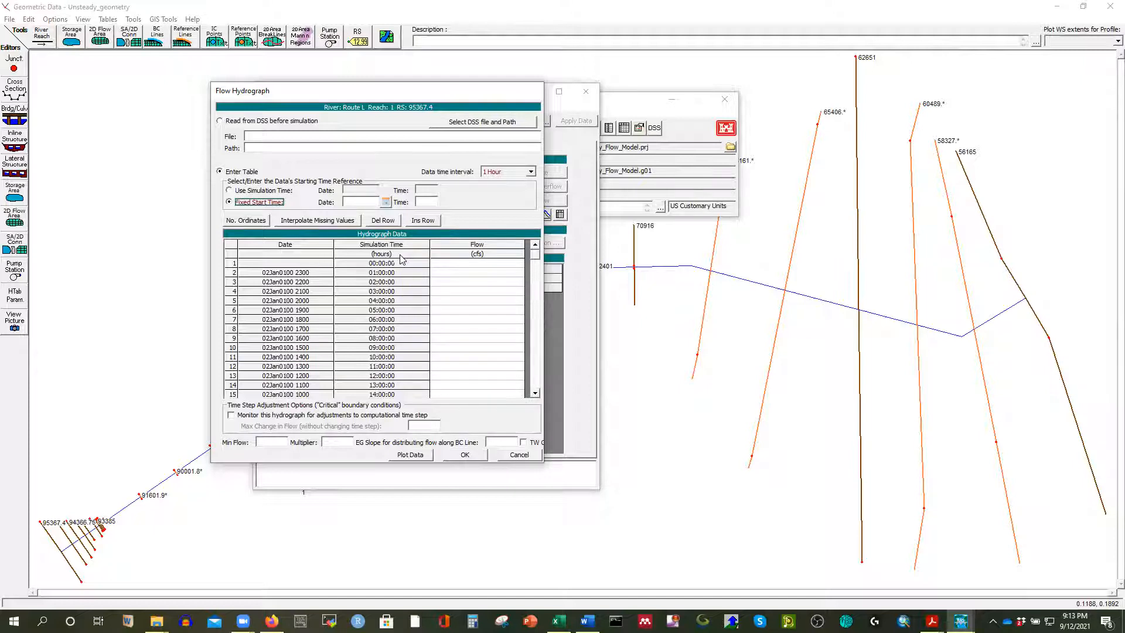
left_click(519, 456)
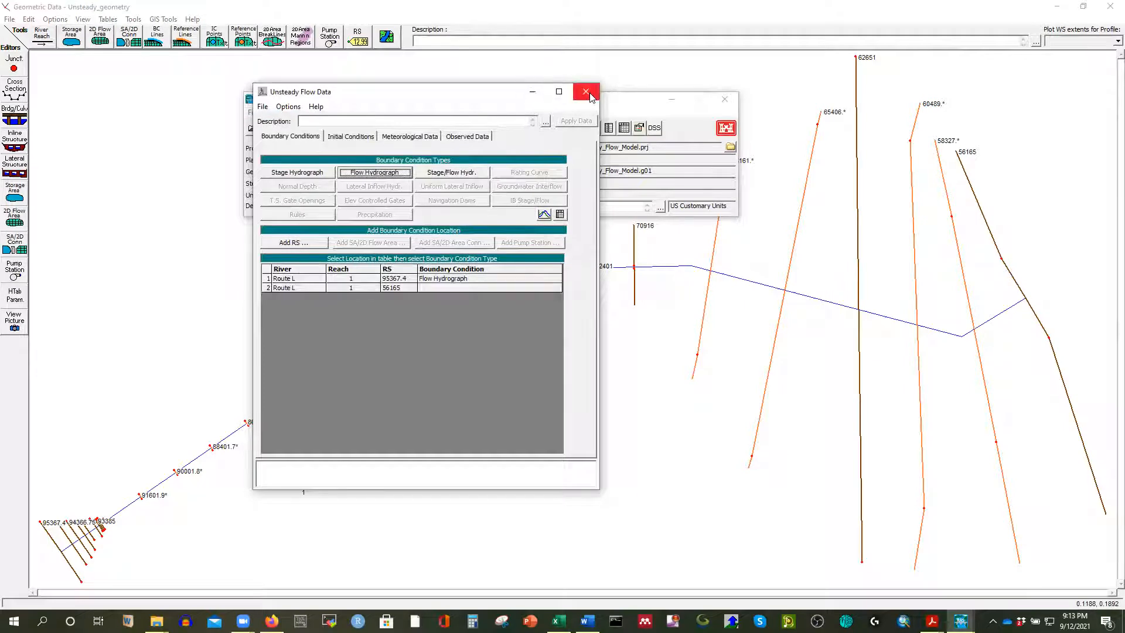
left_click(364, 173)
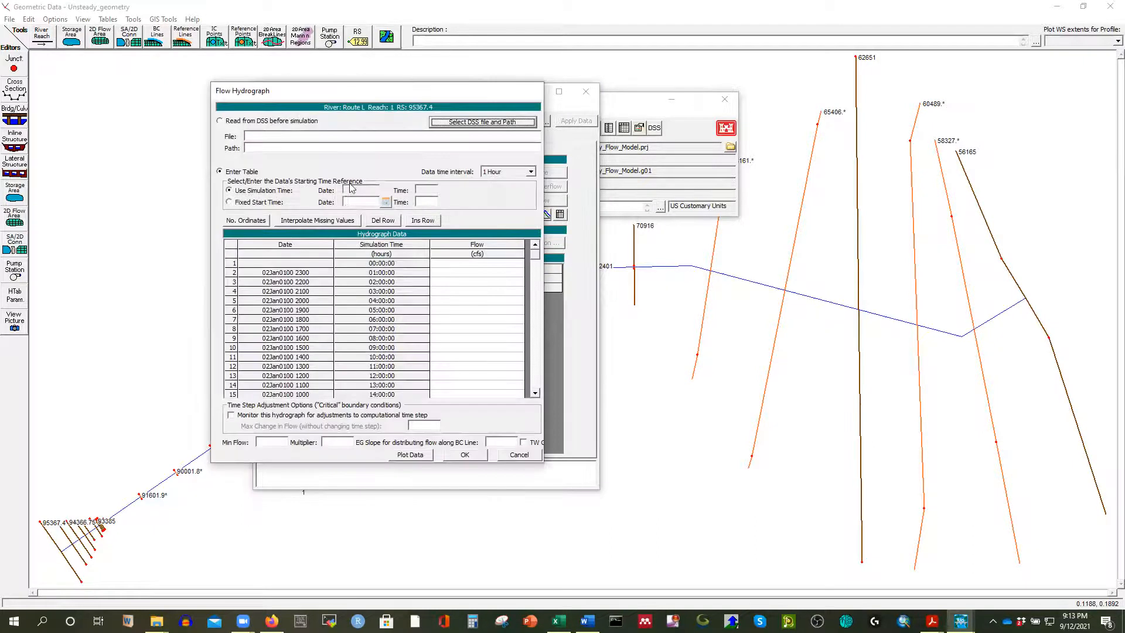
Step: Give the flow hydrograph a fixed start time of 31OCT2011 at 00:00
left_click(258, 204)
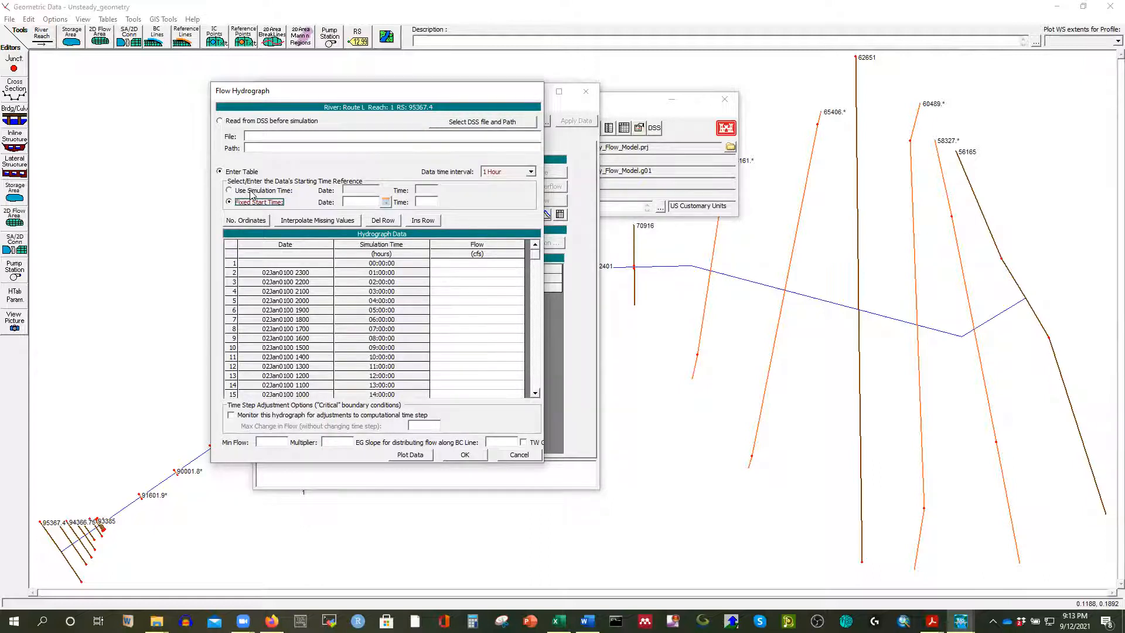
left_click(385, 202)
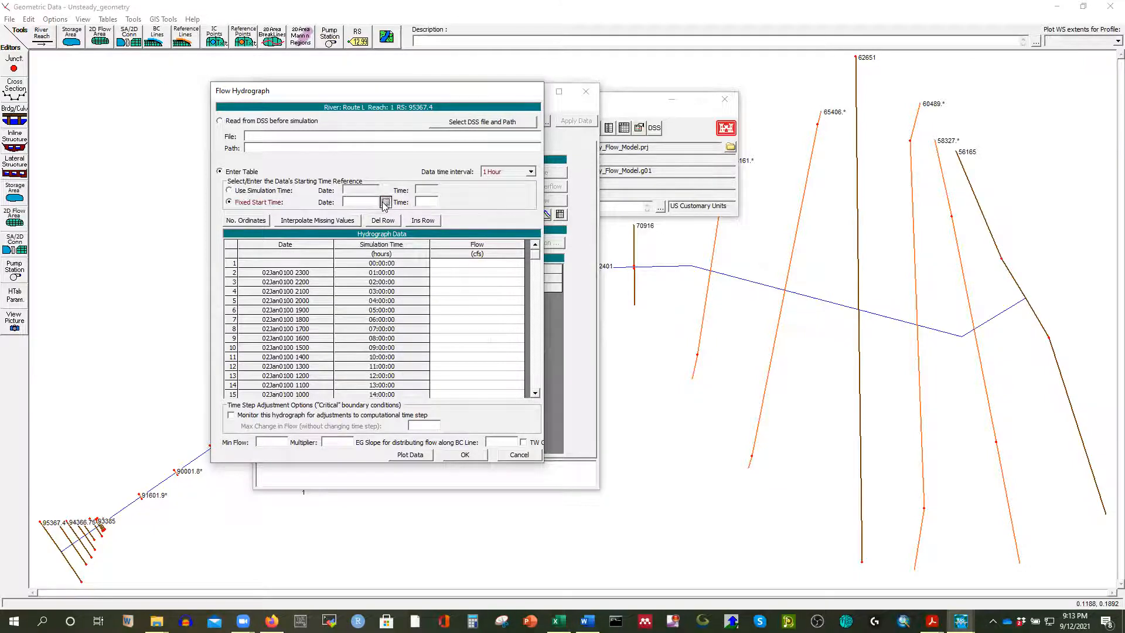
left_click(441, 257)
left_click(456, 252)
left_click(456, 252)
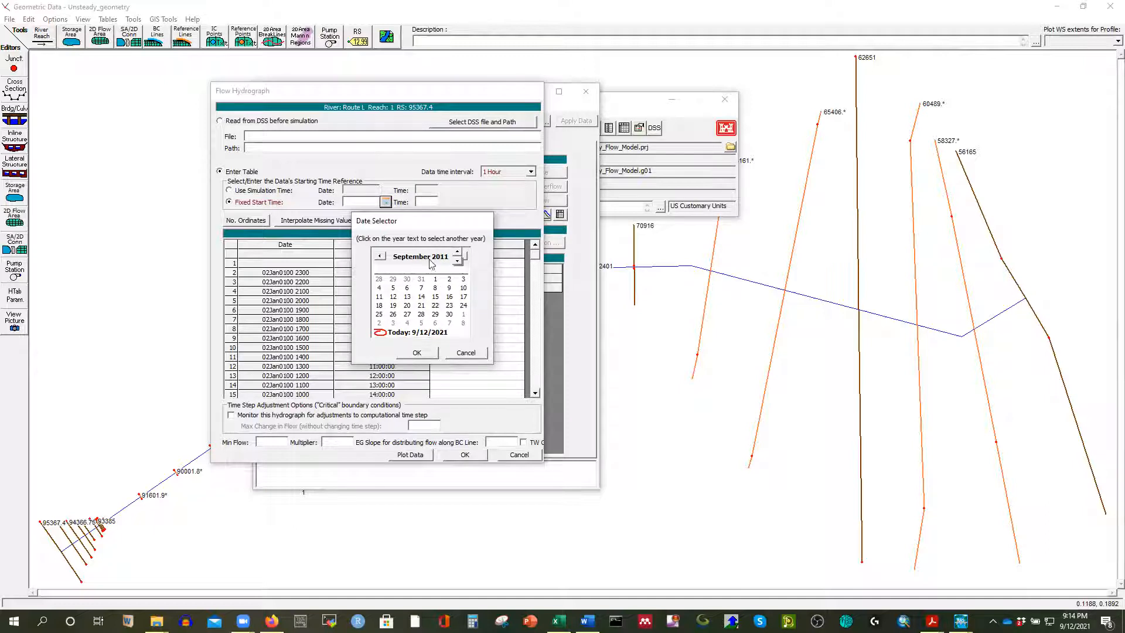
left_click(466, 258)
left_click(464, 258)
left_click(394, 323)
left_click(417, 352)
left_click(417, 202)
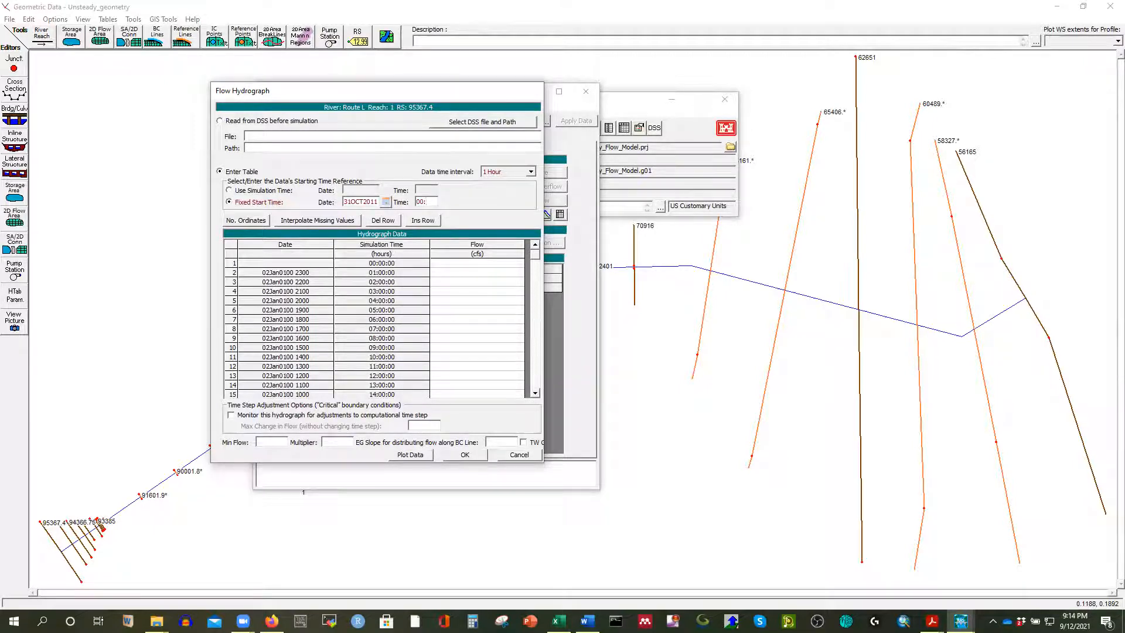
Step: Set the hydrograph's data time interval to 1 Day and its maximum number of ordinates to 367
left_click(530, 171)
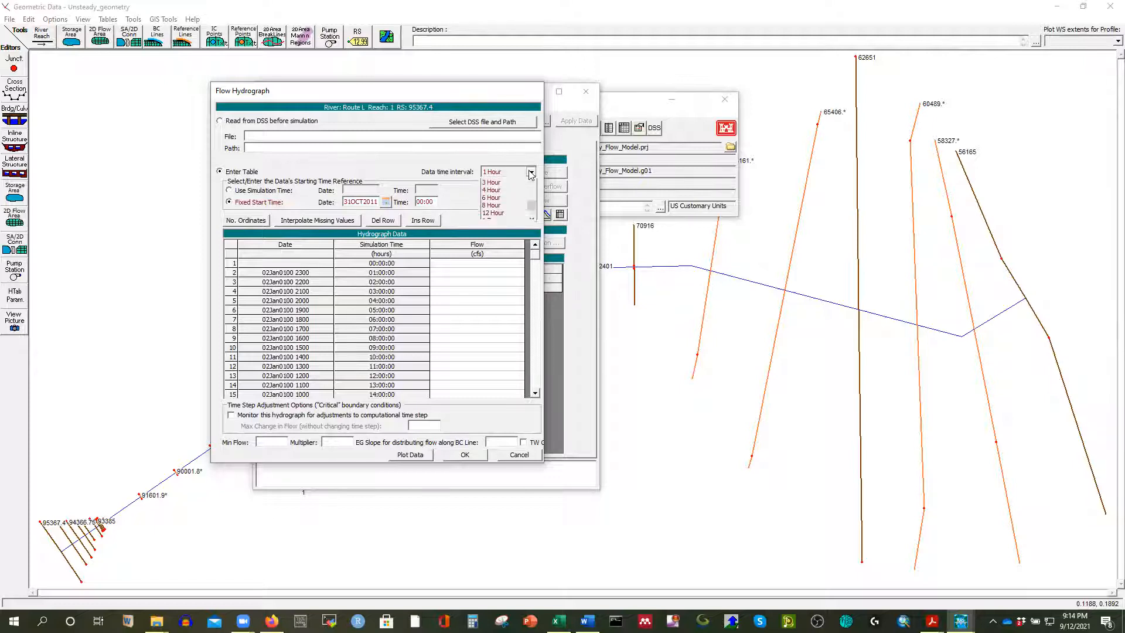
left_click(496, 236)
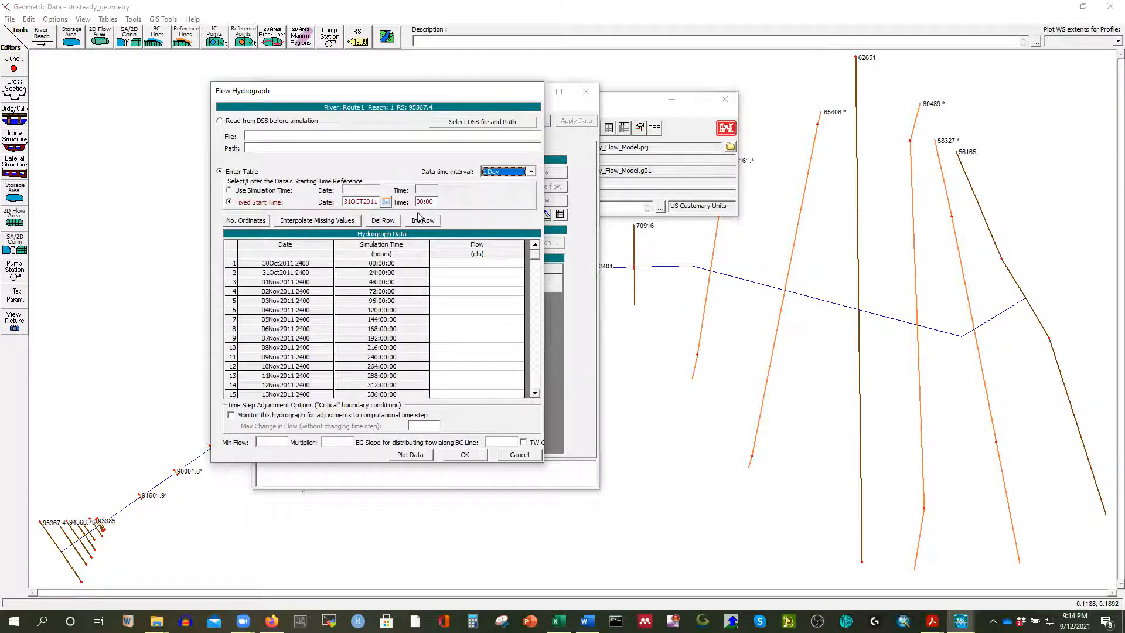
left_click_drag(535, 258, 556, 243)
left_click(245, 221)
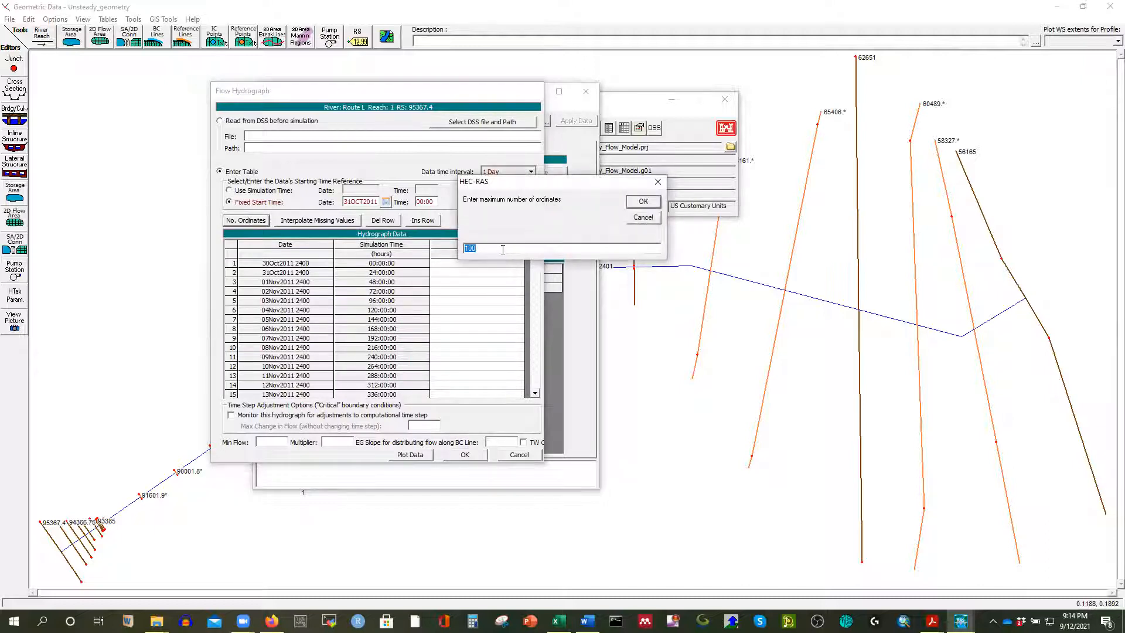
type("367")
left_click(640, 205)
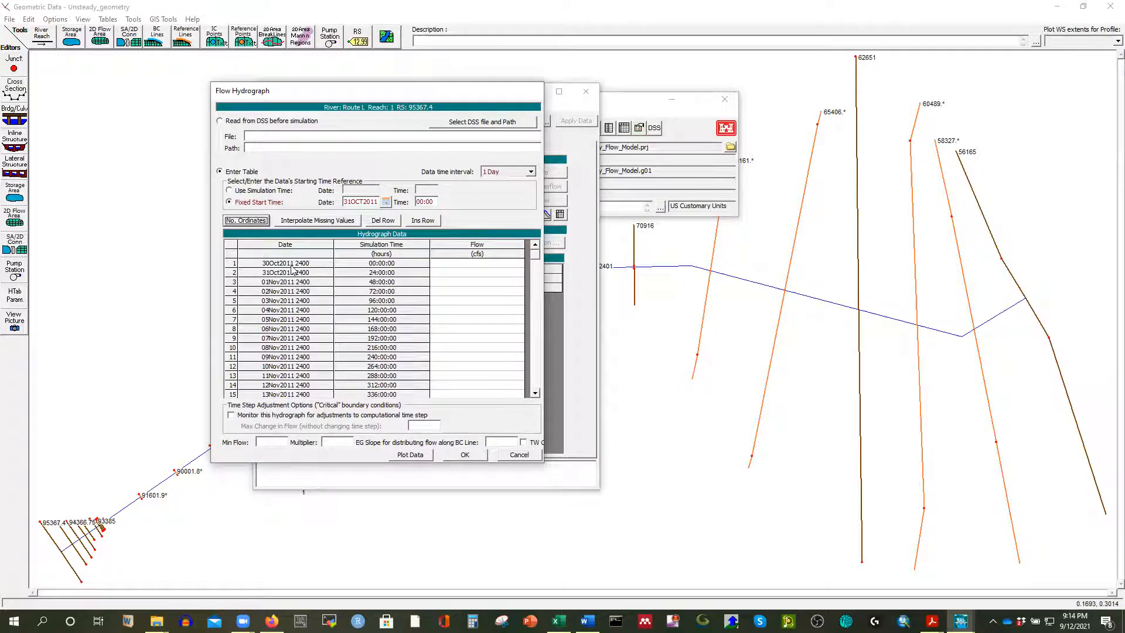
mouse_move(535, 257)
left_mouse_down()
mouse_move(522, 302)
mouse_move(524, 393)
mouse_move(535, 251)
left_mouse_up()
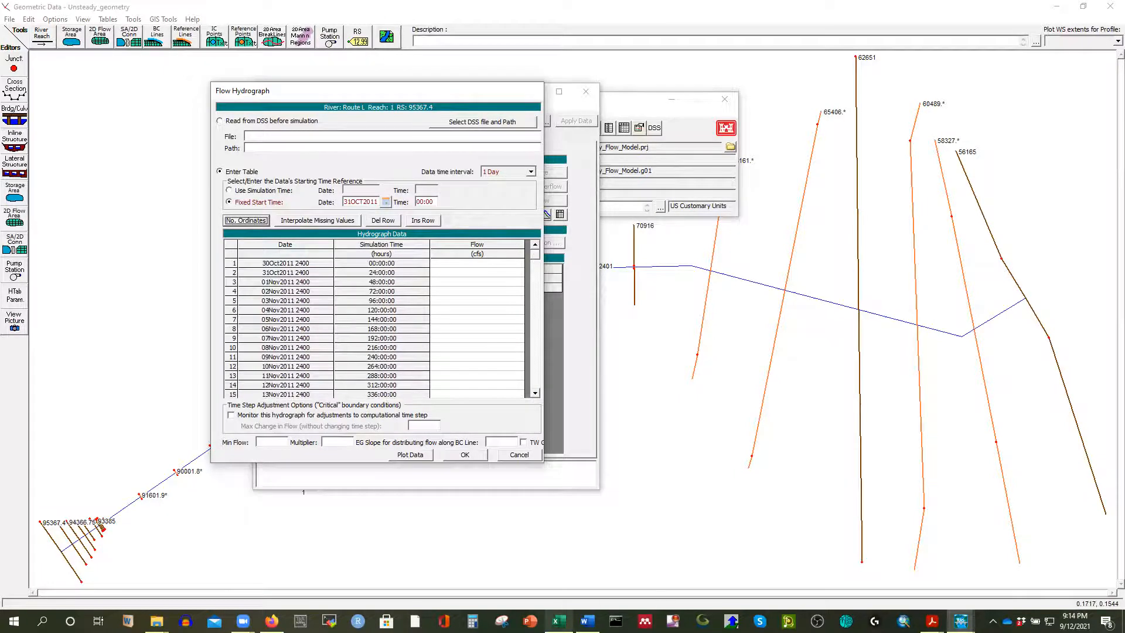
Step: Switch to Flow and sediment data.xls in Excel and copy all Discharge (cfs) values from C2 downward on the Flow data sheet
key("alt+Tab")
left_click(177, 103)
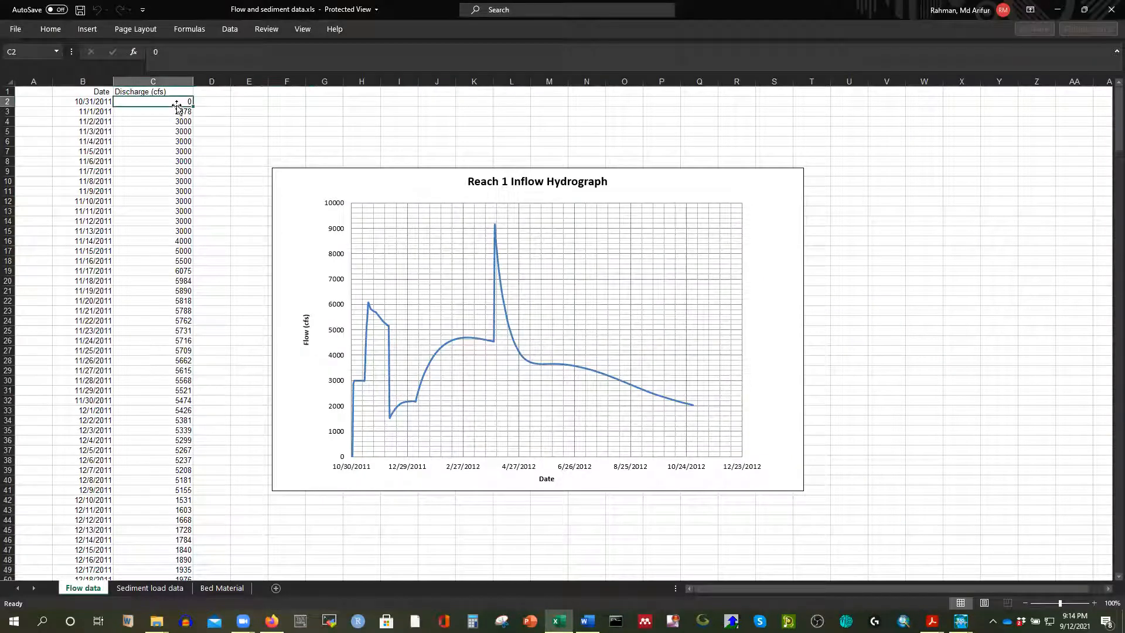
key("ctrl+shift+Down")
key("ctrl+c")
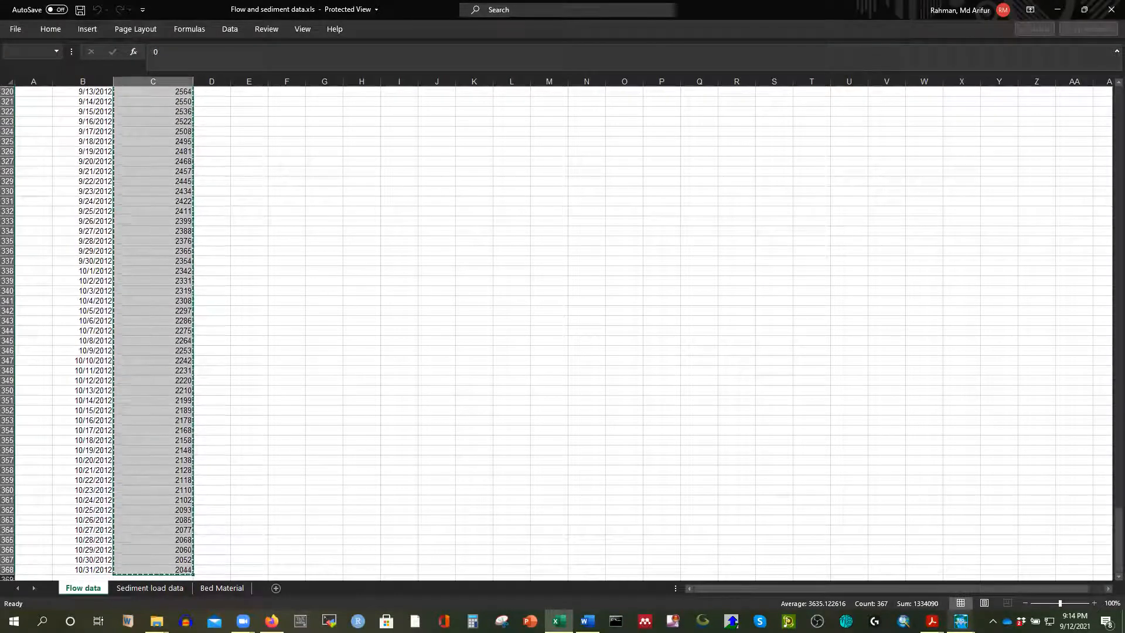
Step: Return to the HEC-RAS Flow Hydrograph dialog and paste the copied discharges into the Flow column from the first row
left_click(961, 622)
left_click(1091, 571)
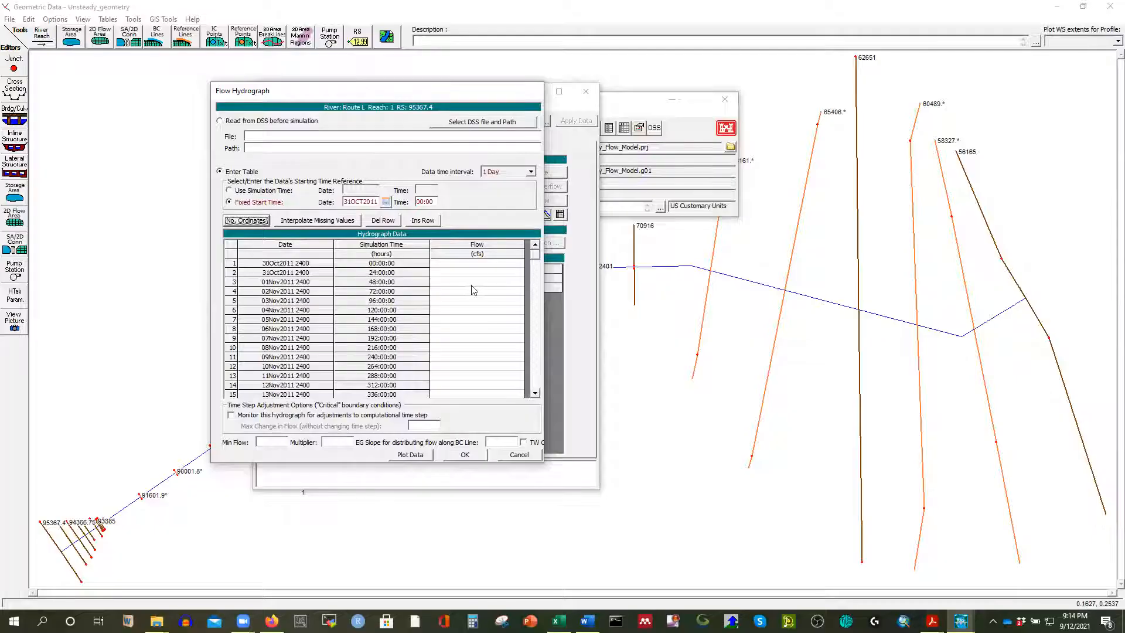
left_click(447, 256)
key("ctrl+v")
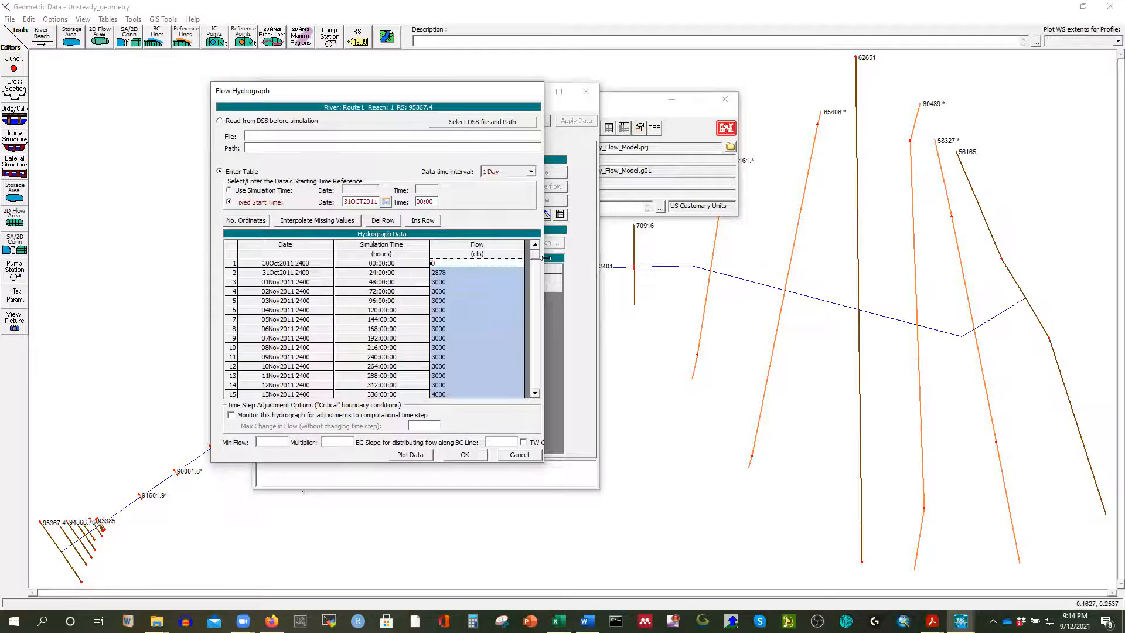
mouse_move(538, 258)
left_mouse_down()
mouse_move(535, 393)
mouse_move(534, 253)
left_mouse_up()
Step: Plot the entered flow hydrograph and compare its shape with the Reach 1 Inflow Hydrograph chart in the Excel workbook
left_click(412, 456)
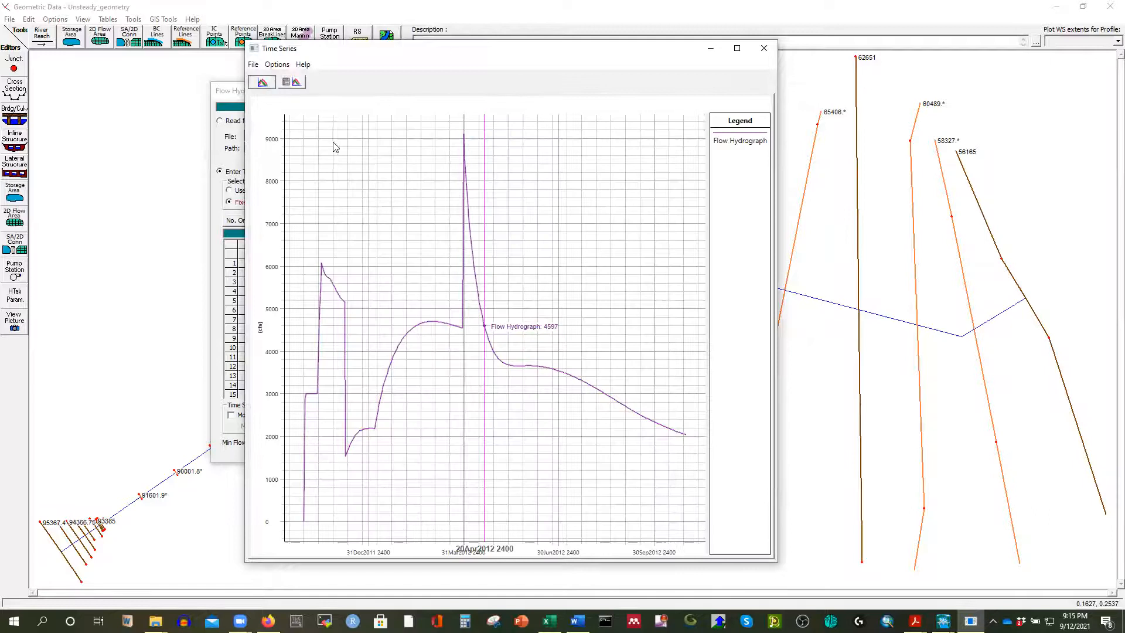
left_click(737, 48)
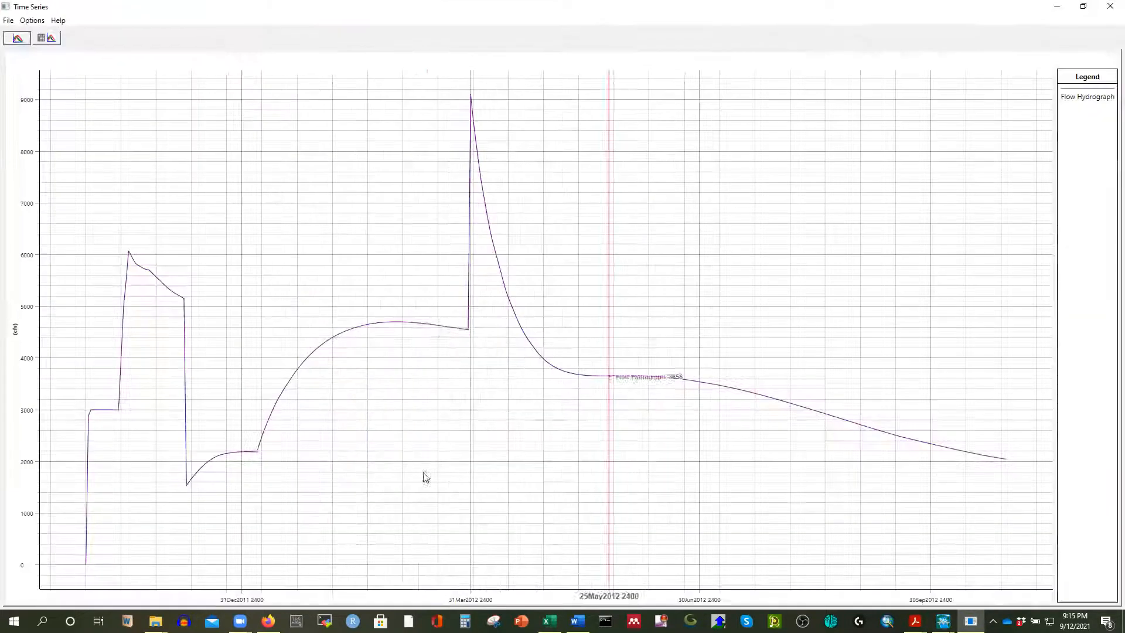
left_click(549, 621)
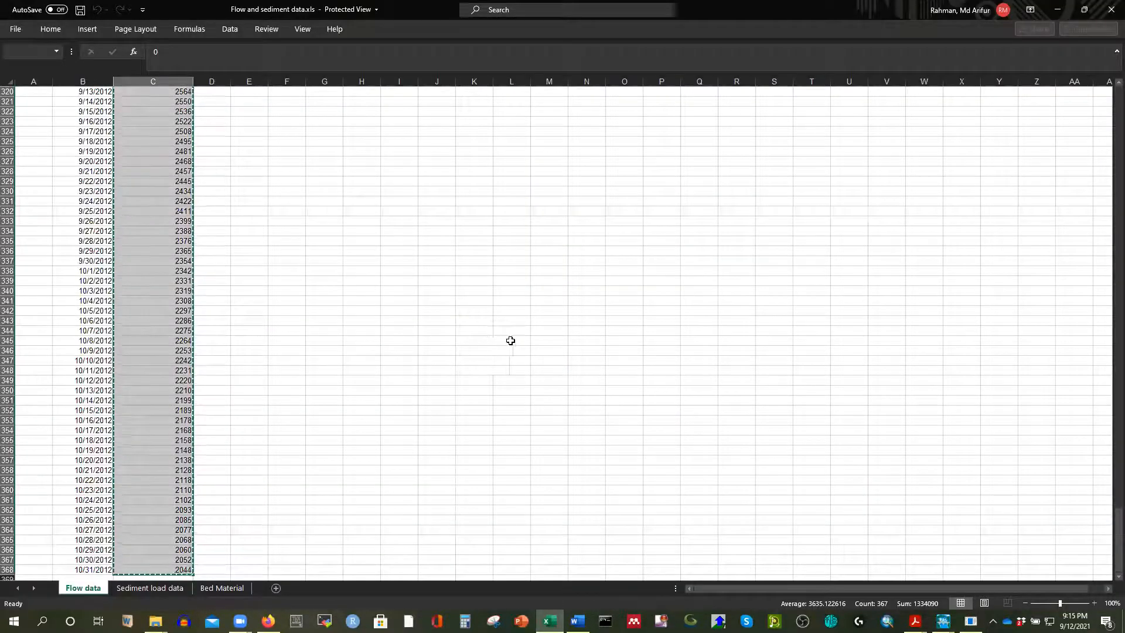
scroll(614, 284, "up", 7)
scroll(613, 284, "up", 20)
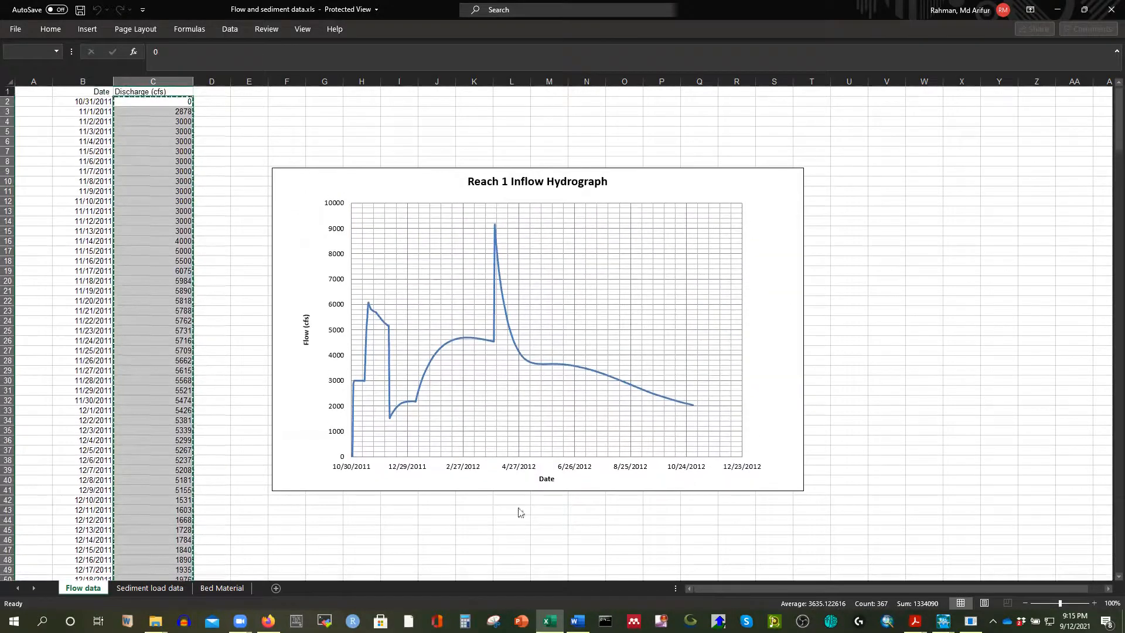
left_click(971, 620)
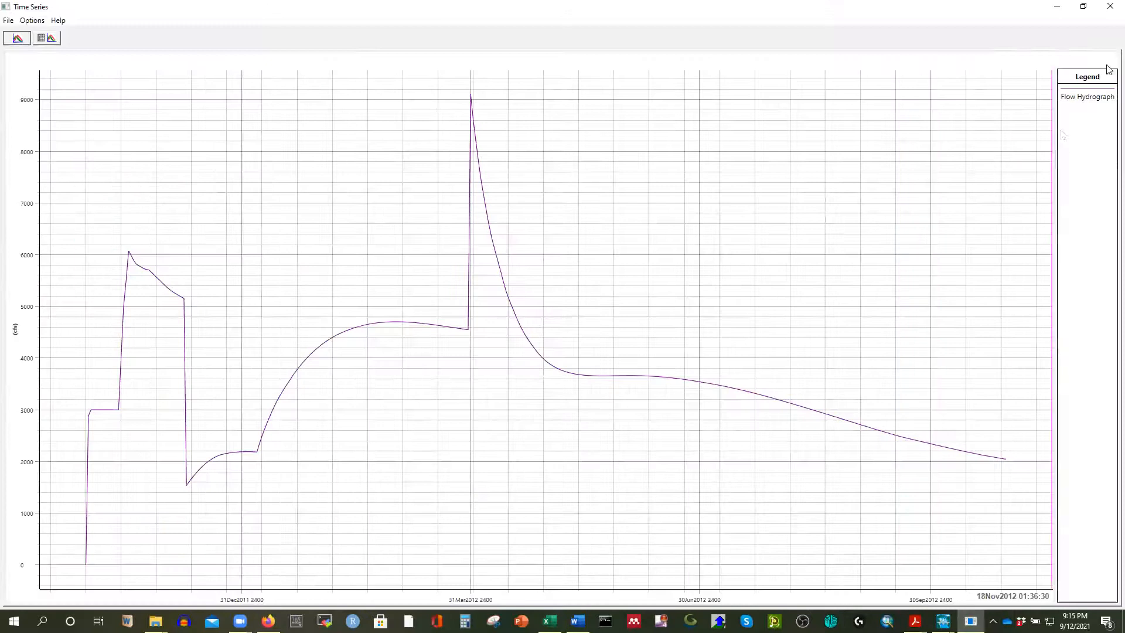
left_click(1084, 6)
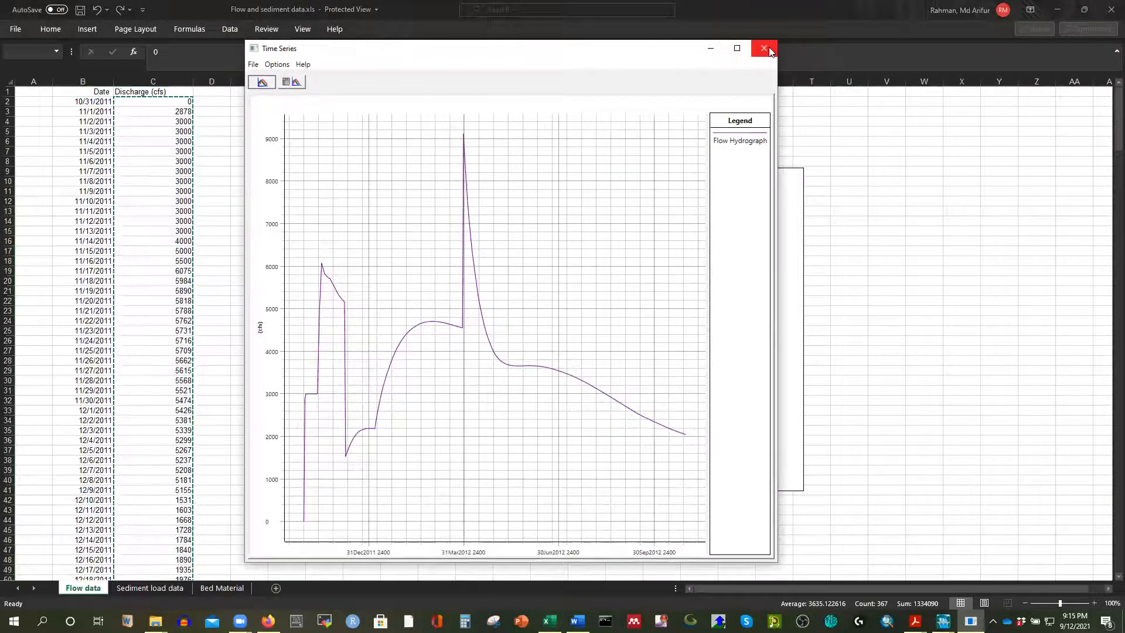
left_click(767, 45)
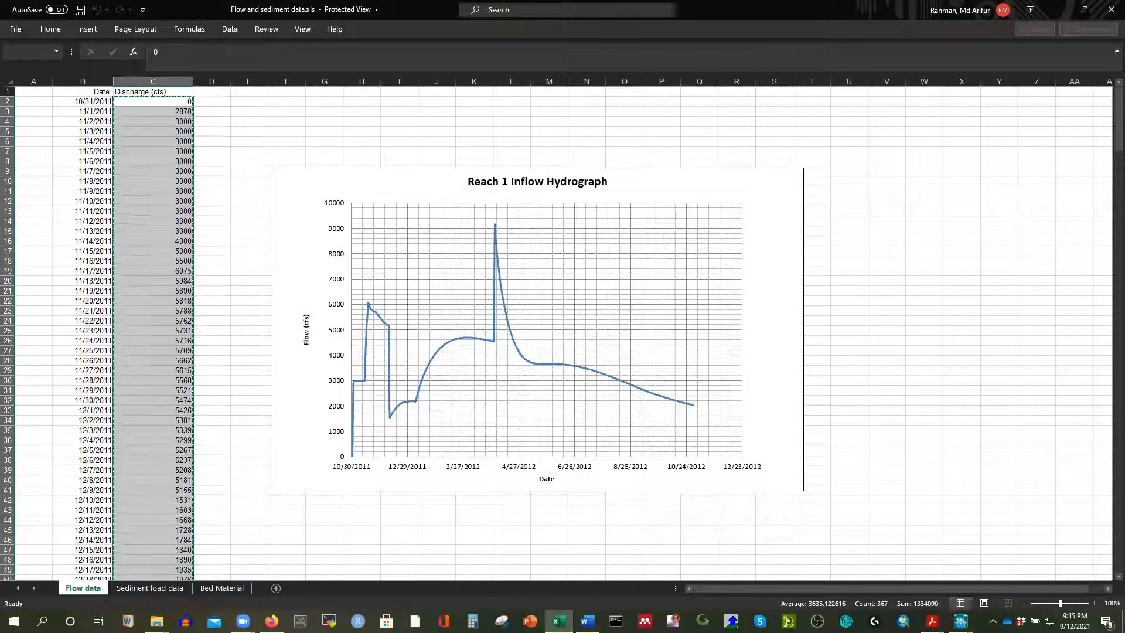
Step: Switch back to the HEC-RAS Flow Hydrograph dialog and accept the entered hydrograph for station 95367.4
left_click(961, 621)
left_click(942, 590)
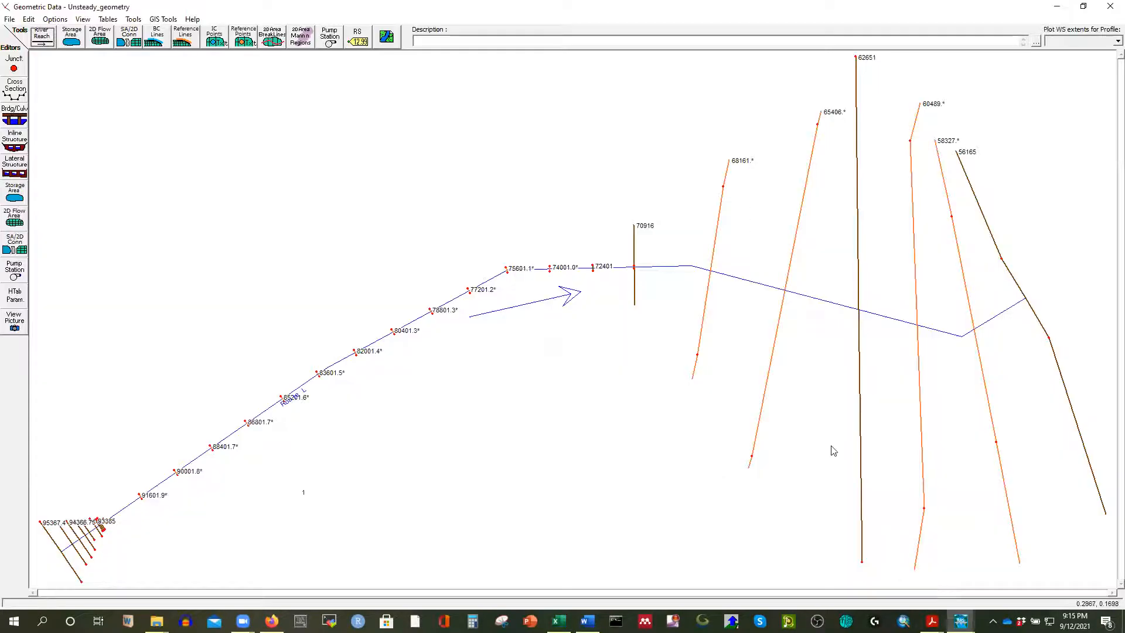
mouse_move(961, 621)
left_click(1096, 576)
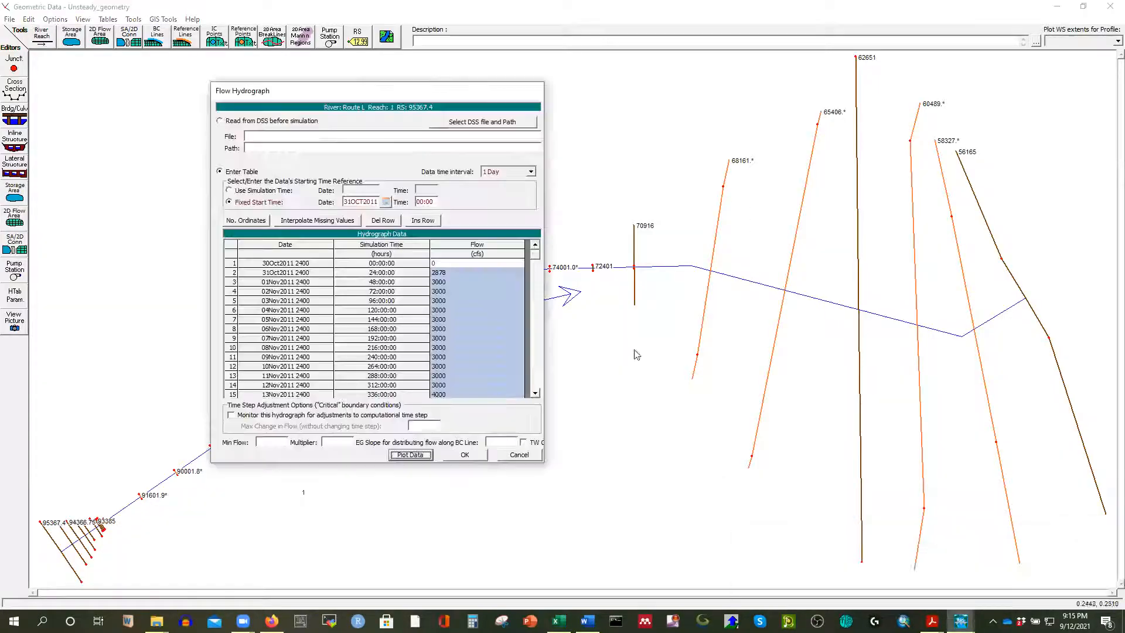
left_click(468, 456)
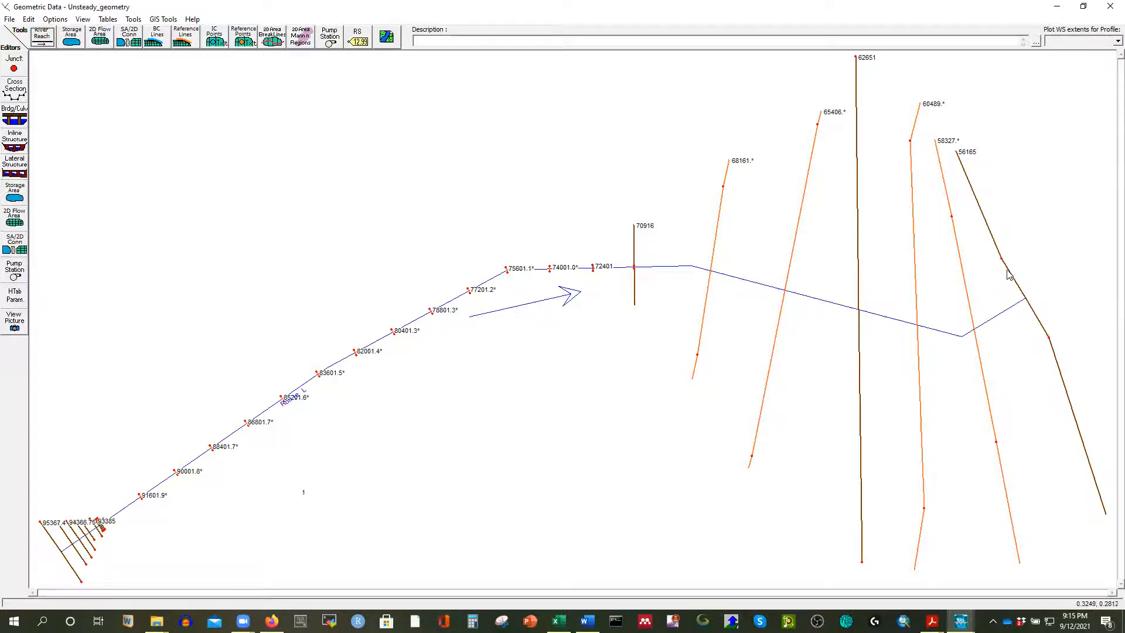
Step: Assign a normal depth boundary with a friction slope of 0.00023 to downstream station 56165 in the unsteady flow data
mouse_move(961, 621)
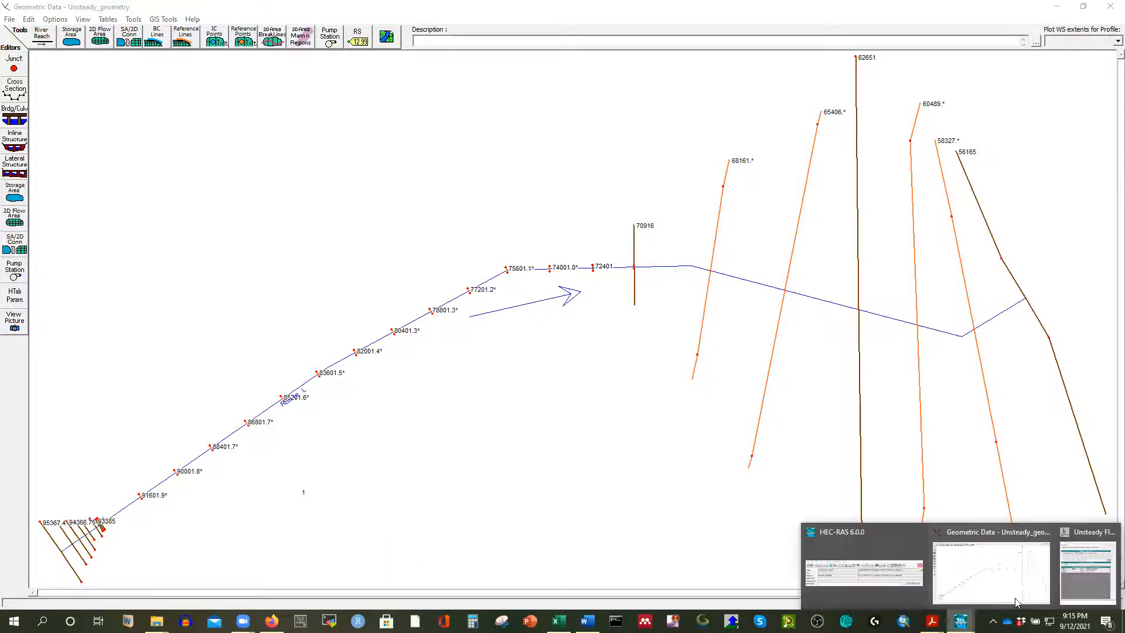
left_click(1088, 568)
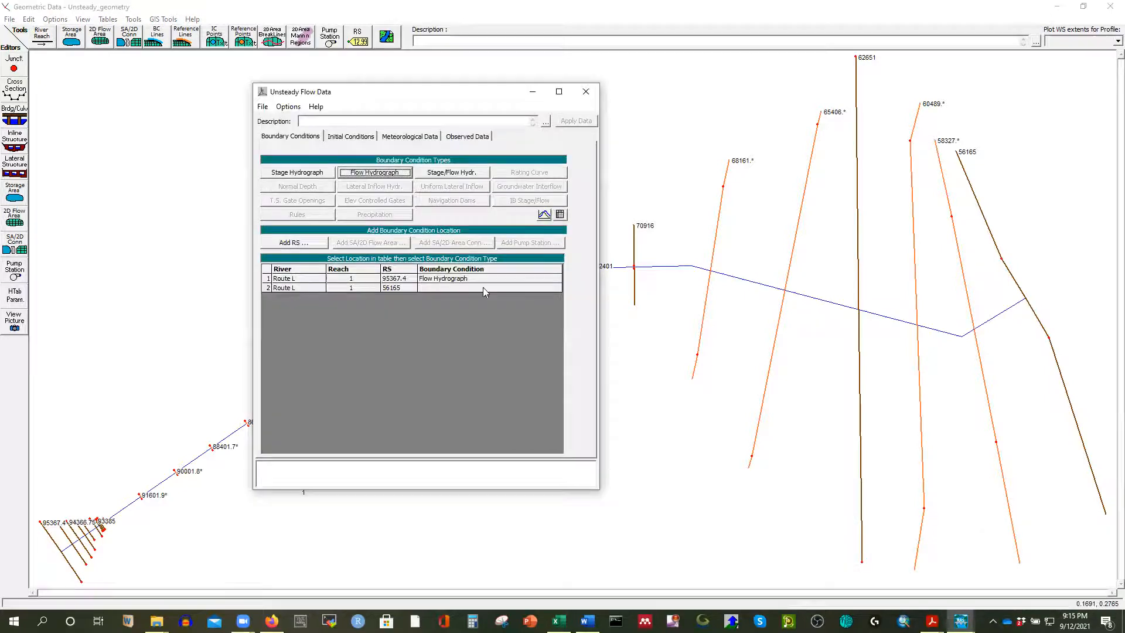
left_click(440, 286)
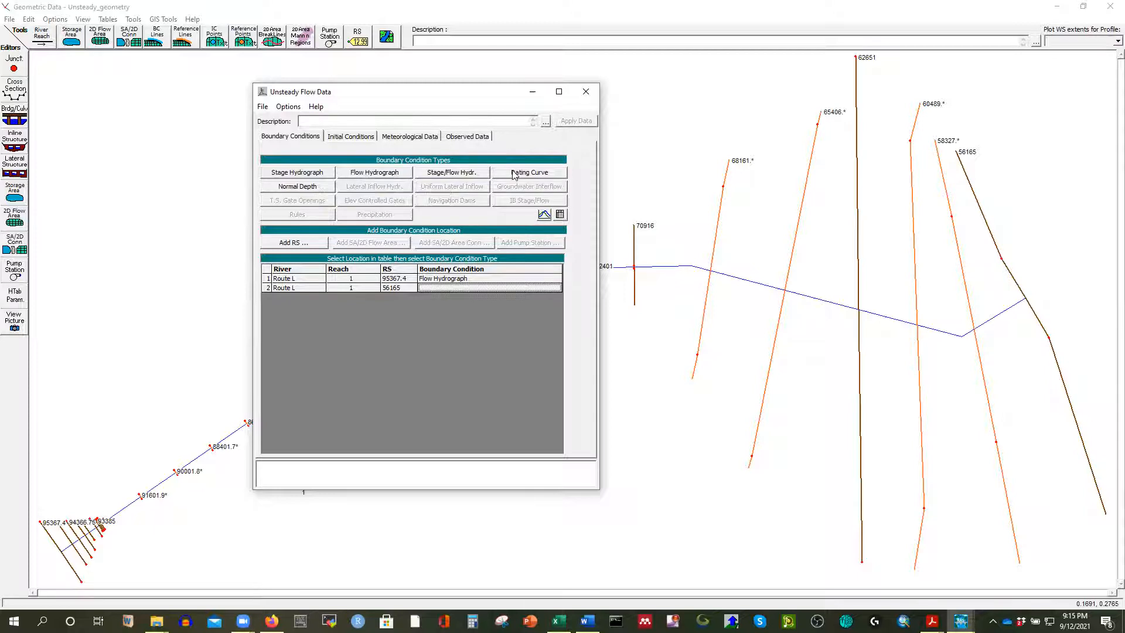
left_click(284, 188)
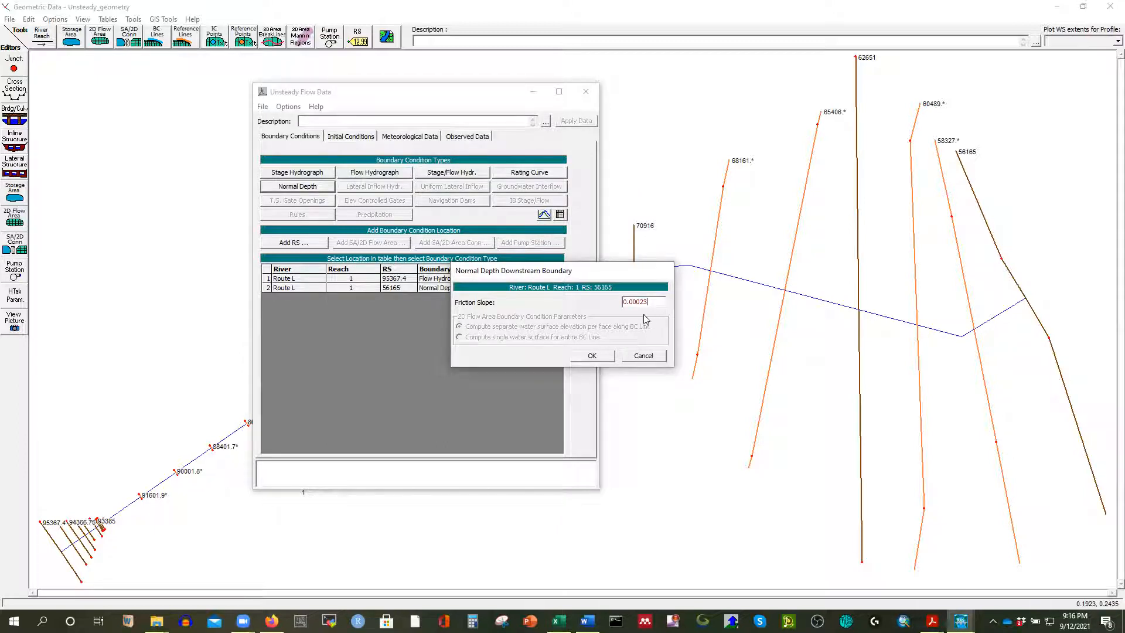
left_click(593, 356)
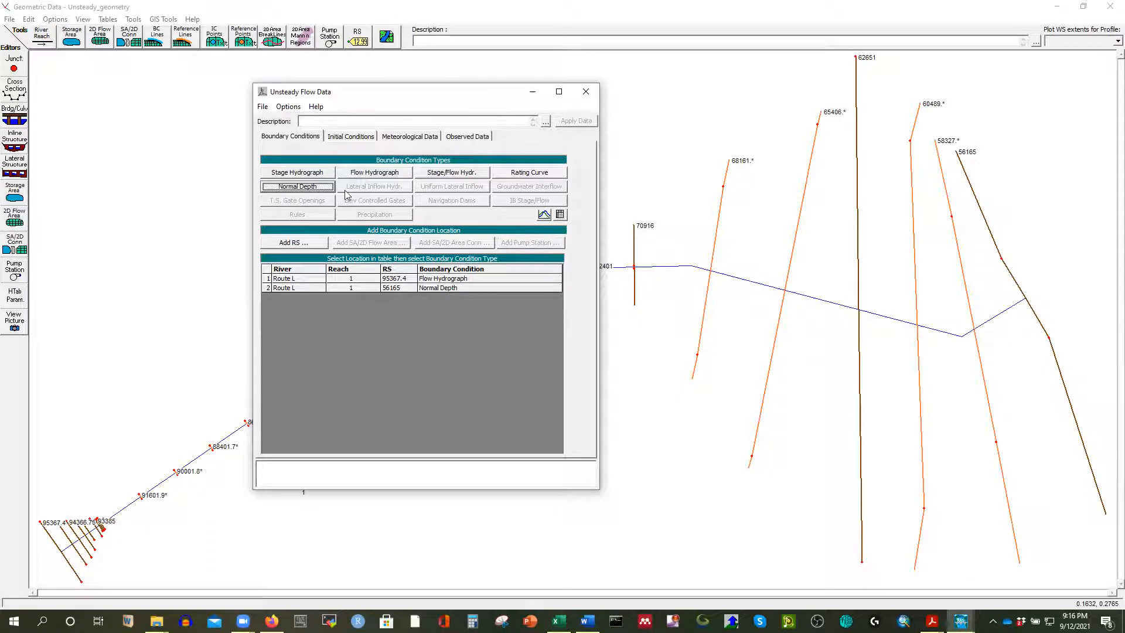
Step: Save the unsteady flow data with the title Unsteady_flow_data in the HEC-RAS_Unsteady_Flow folder and close its editor
left_click(262, 107)
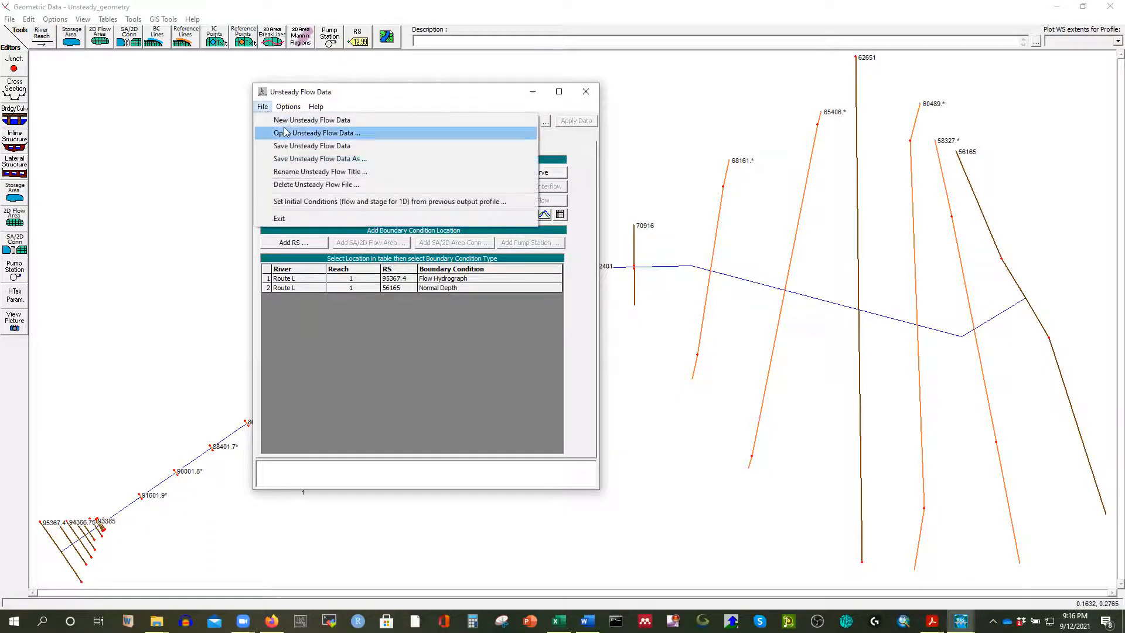
left_click(304, 148)
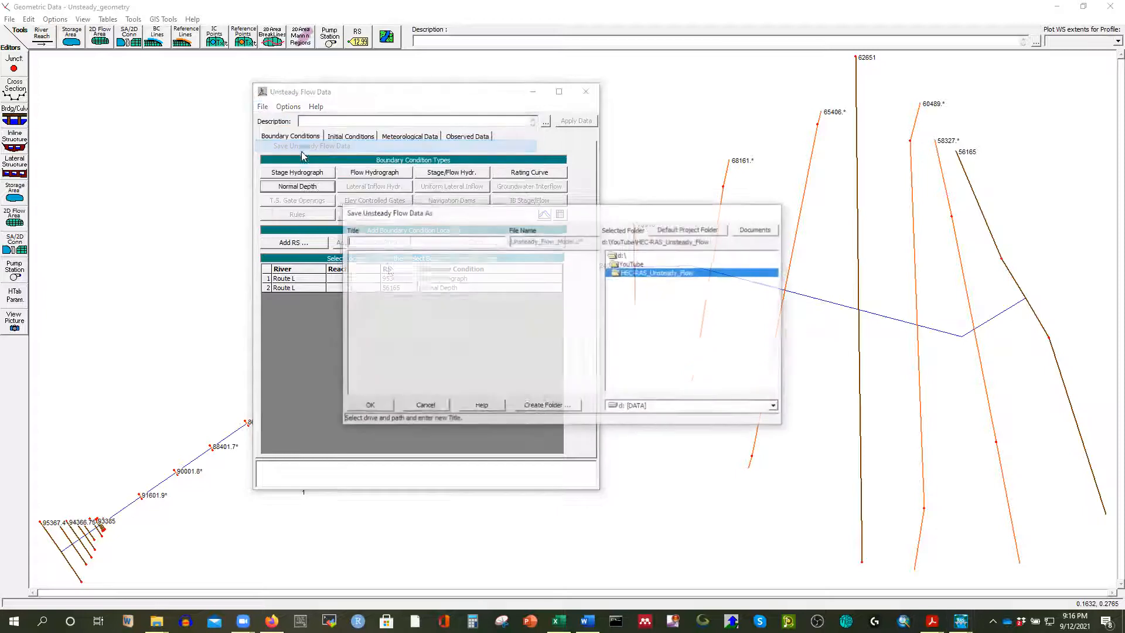
type("U")
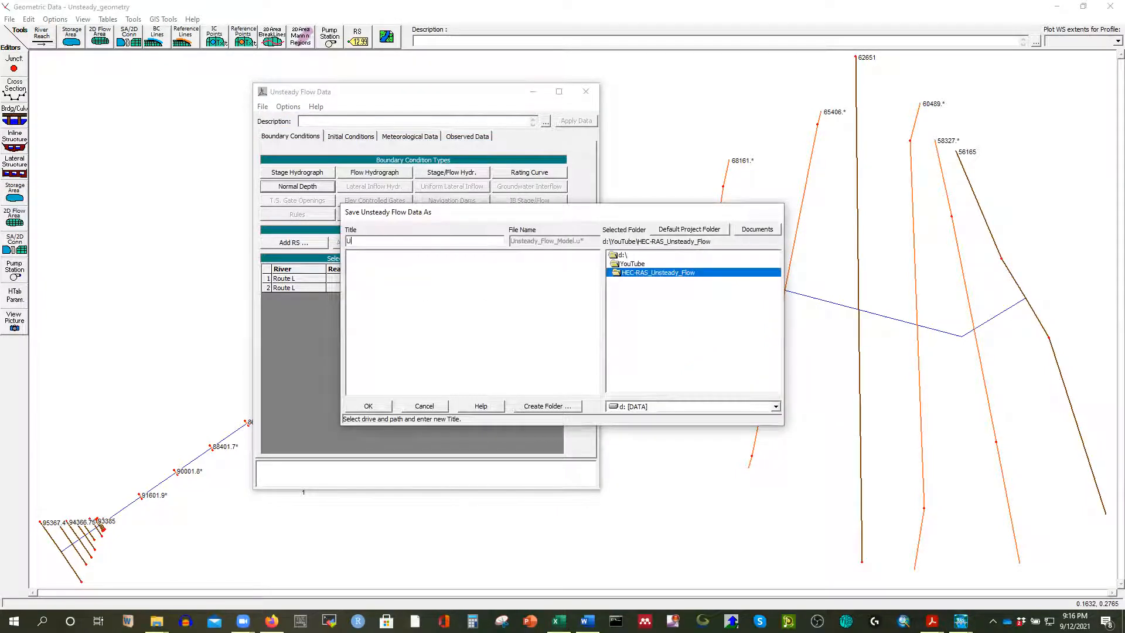
type("nsteady_flow_data")
left_click(369, 407)
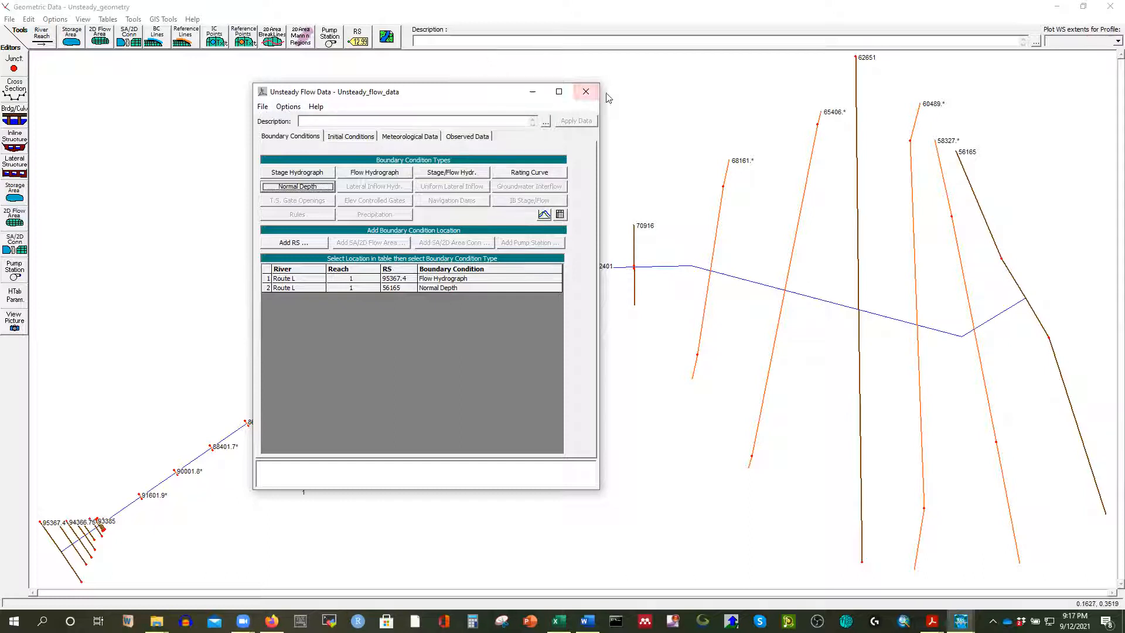
left_click(586, 94)
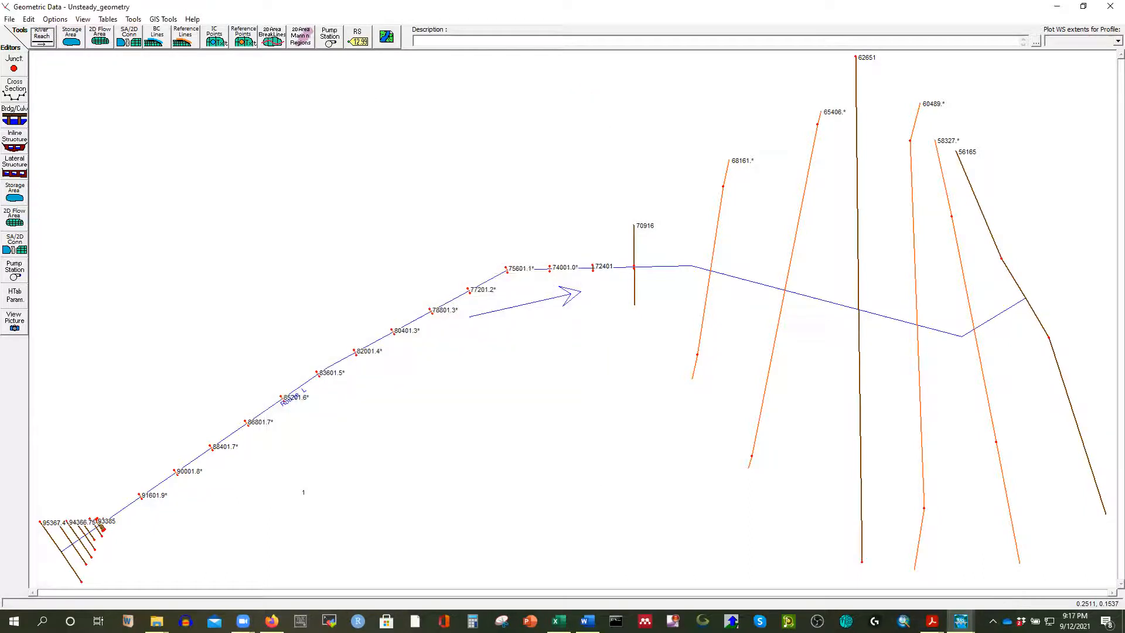
Step: Return to the main HEC-RAS window and open the Unsteady Flow Analysis setup
mouse_move(962, 621)
left_click(926, 587)
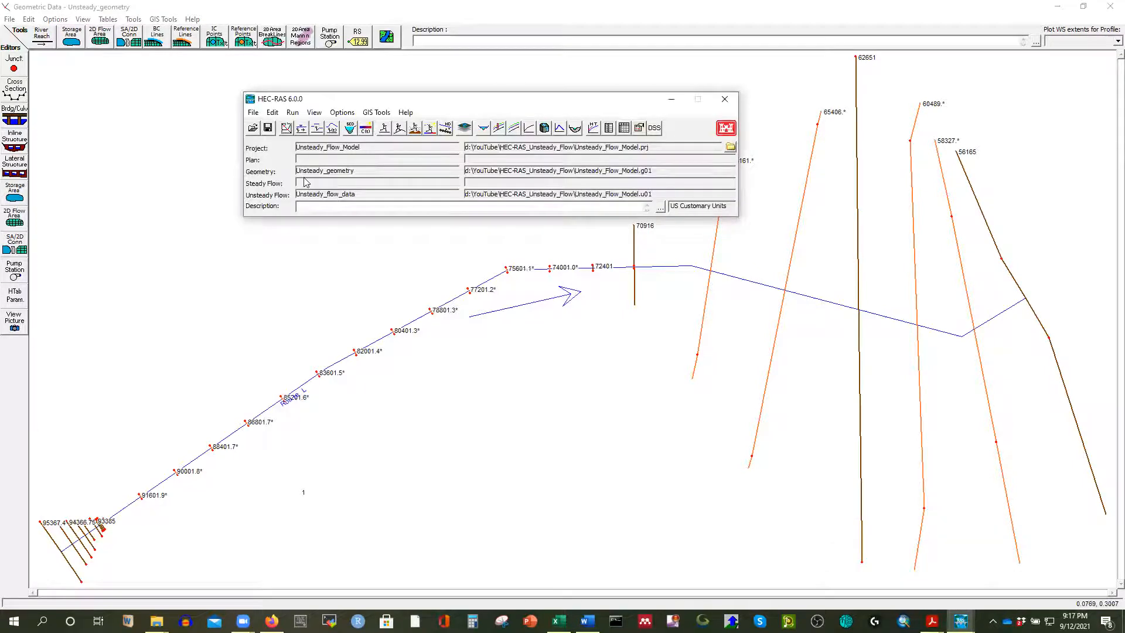
left_click(293, 112)
mouse_move(405, 112)
left_click(460, 112)
left_click(292, 113)
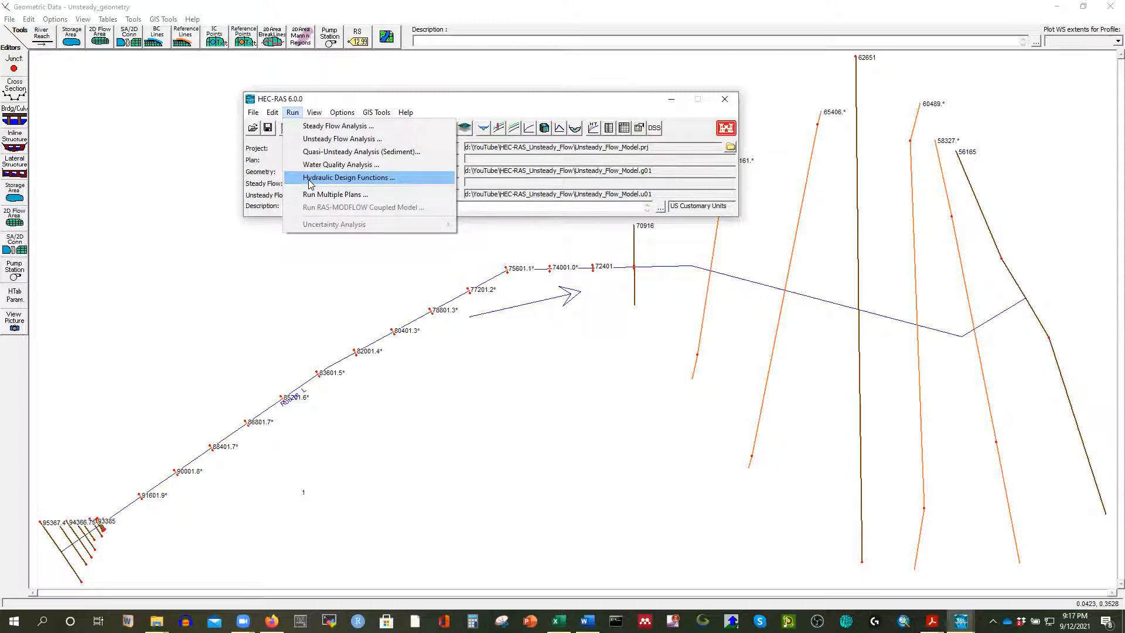
left_click(334, 141)
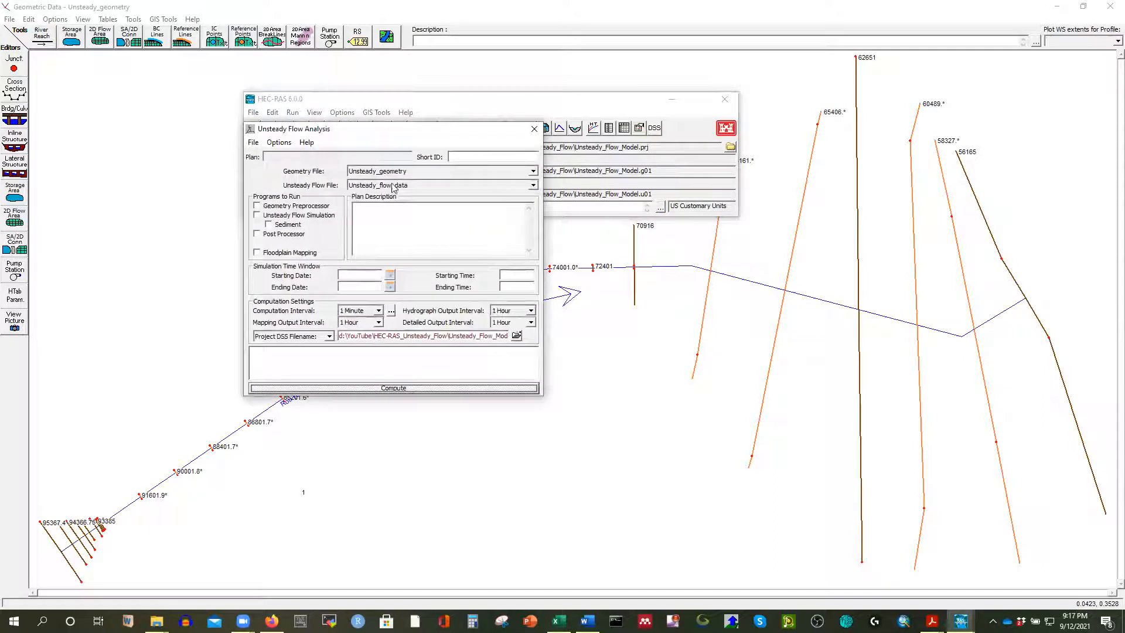
Step: Set the simulation start to 30OCT2011 at 00:00
left_click(390, 275)
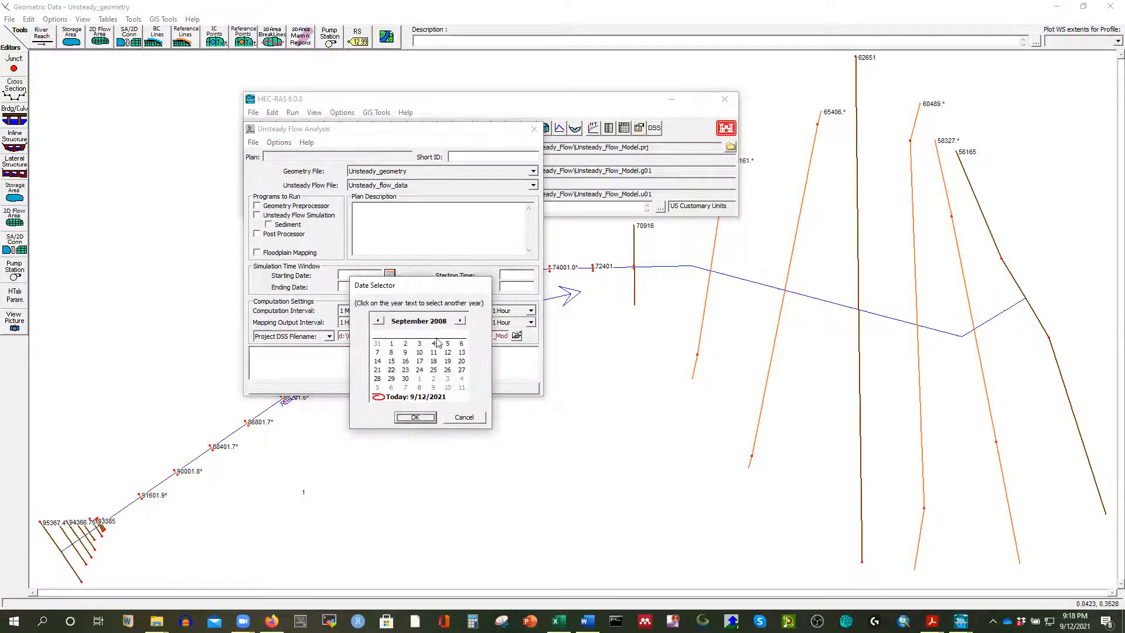
left_click(441, 322)
left_click(456, 316)
left_click(456, 316)
left_click(456, 316)
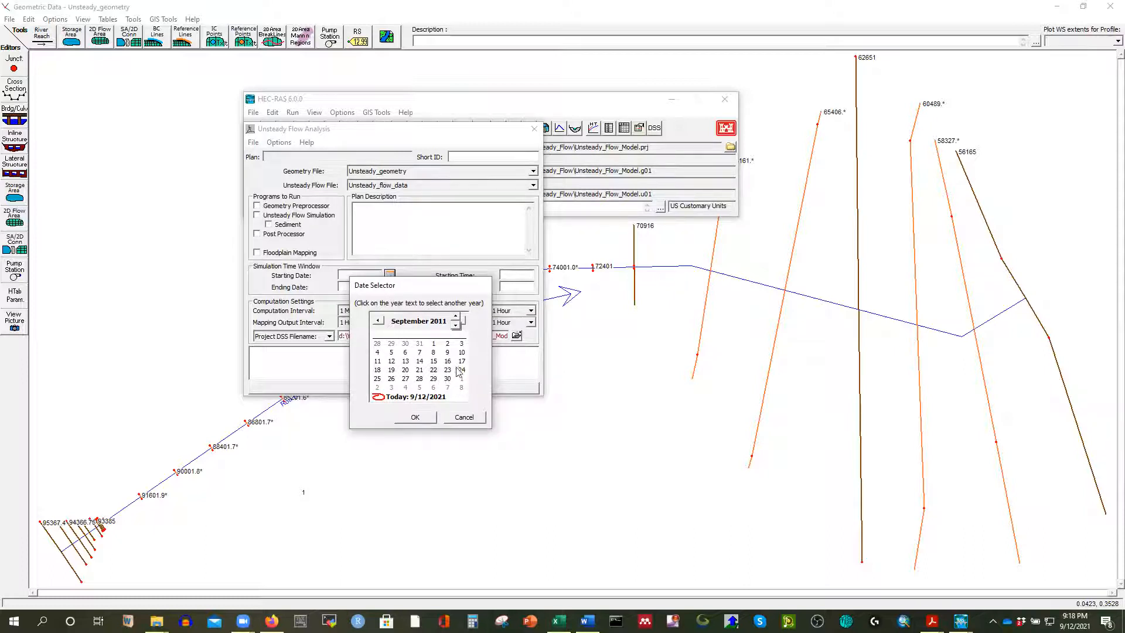
left_click(461, 322)
left_click(415, 417)
left_click(504, 275)
type("00:00")
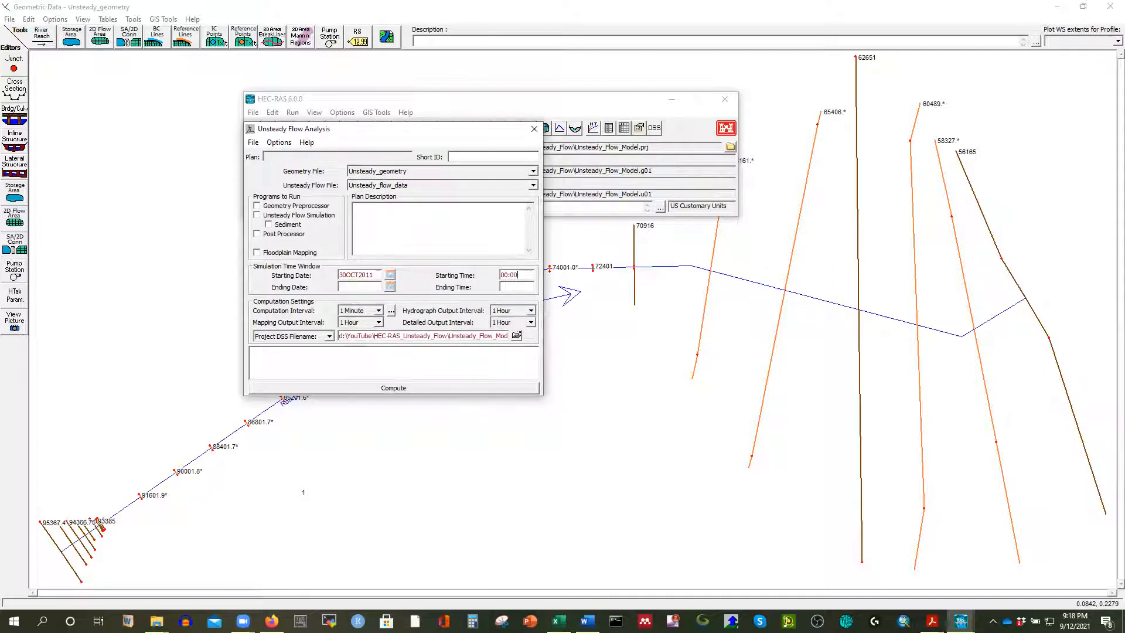
Step: Set the simulation end to 30OCT2012 at 00:00
left_click(390, 286)
left_click(437, 333)
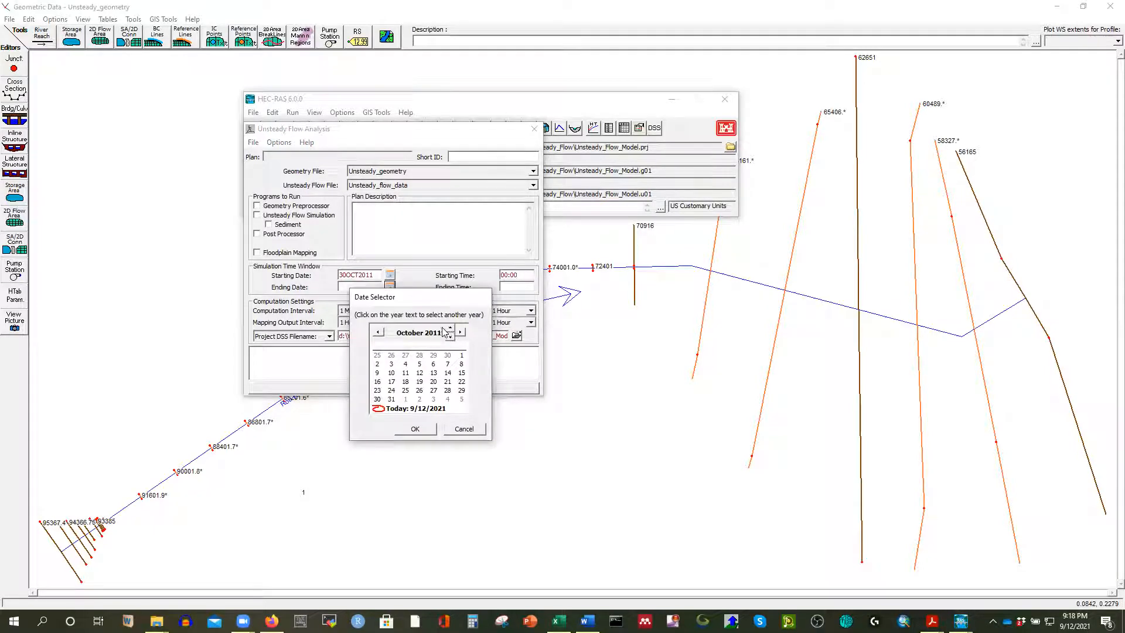
left_click(450, 329)
left_click(405, 392)
left_click(404, 391)
left_click(415, 429)
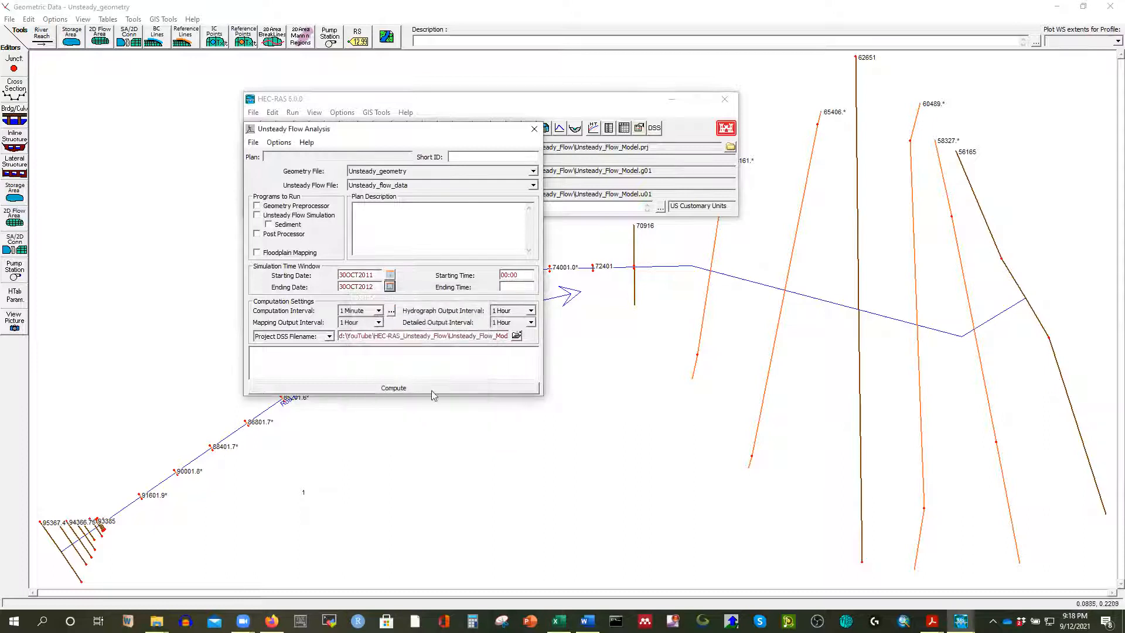
left_click(521, 287)
type("00:00")
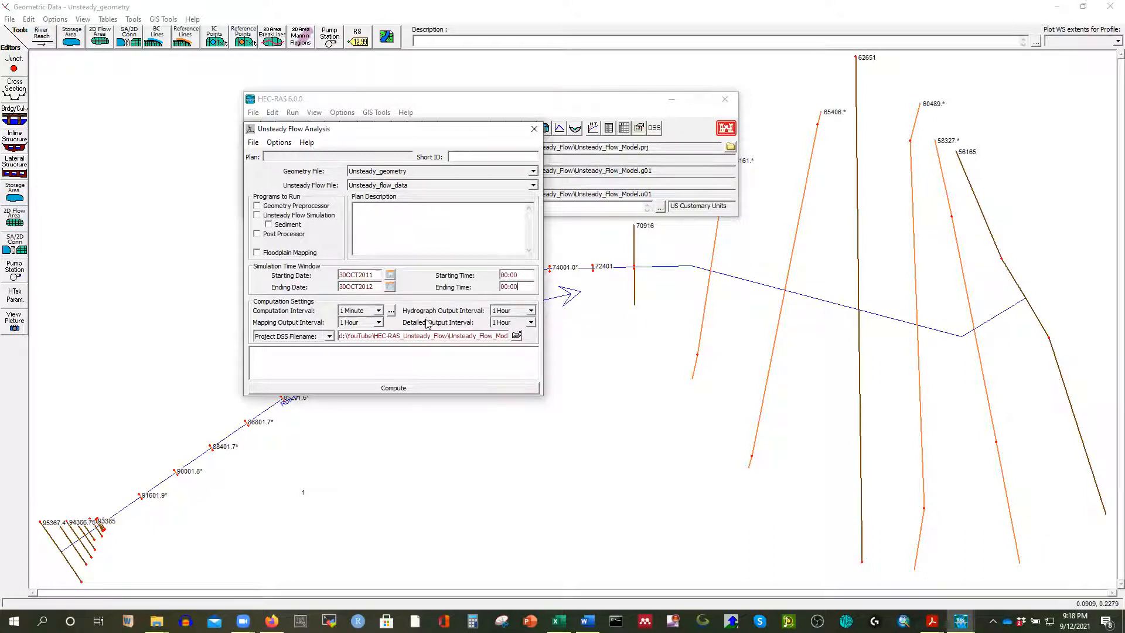
Step: Set the computation interval to 5 Minute and the hydrograph output interval to 1 Day
left_click(378, 312)
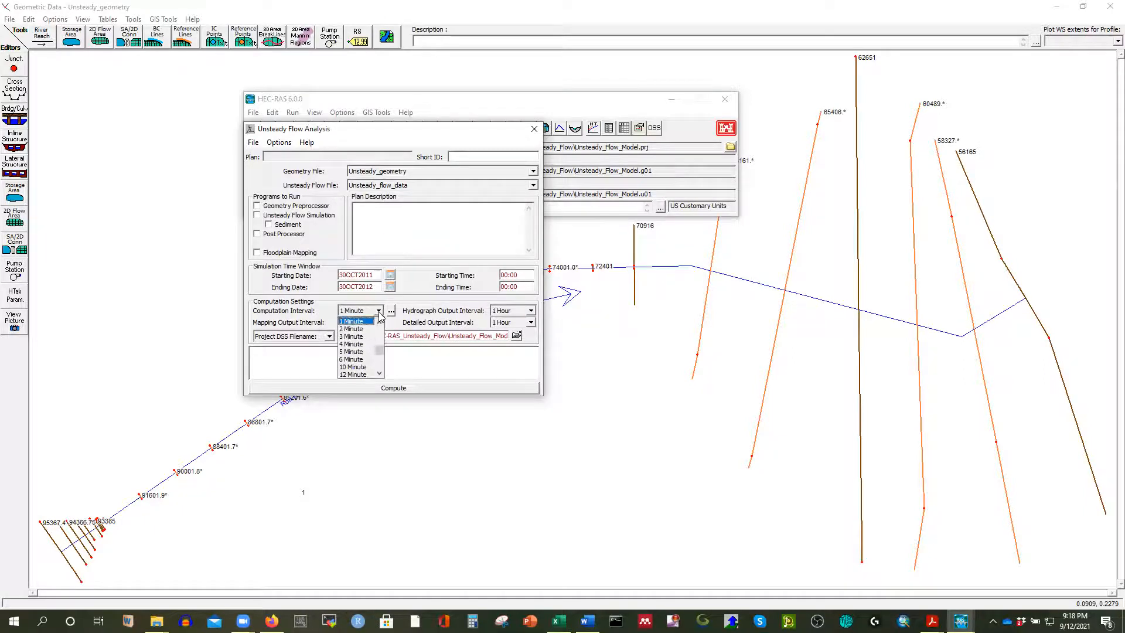
left_click(352, 353)
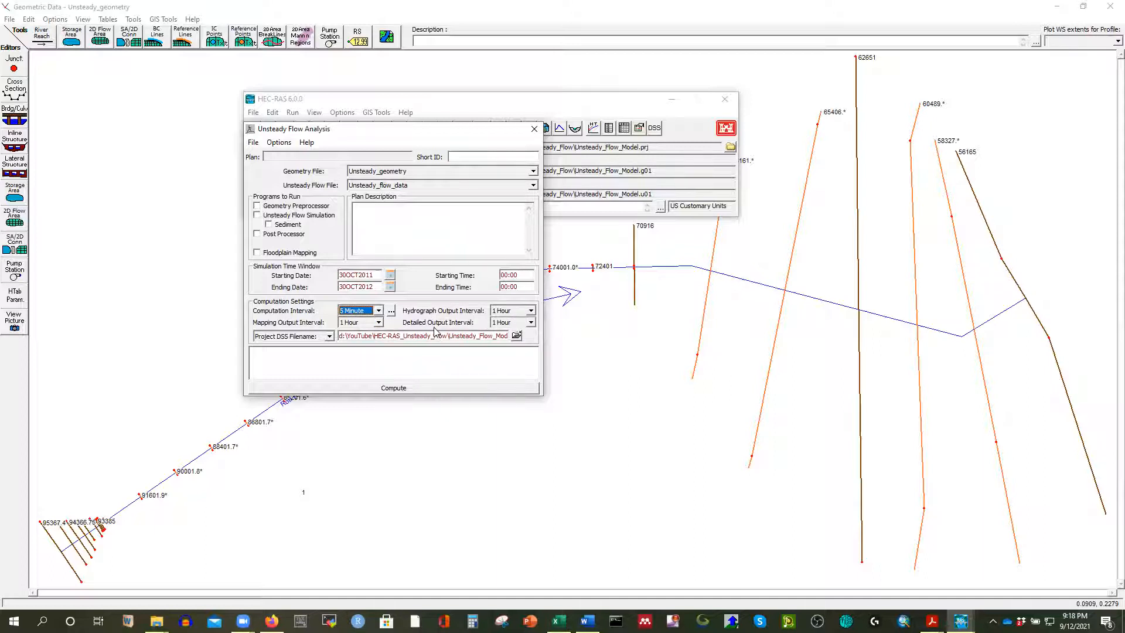
left_click(533, 313)
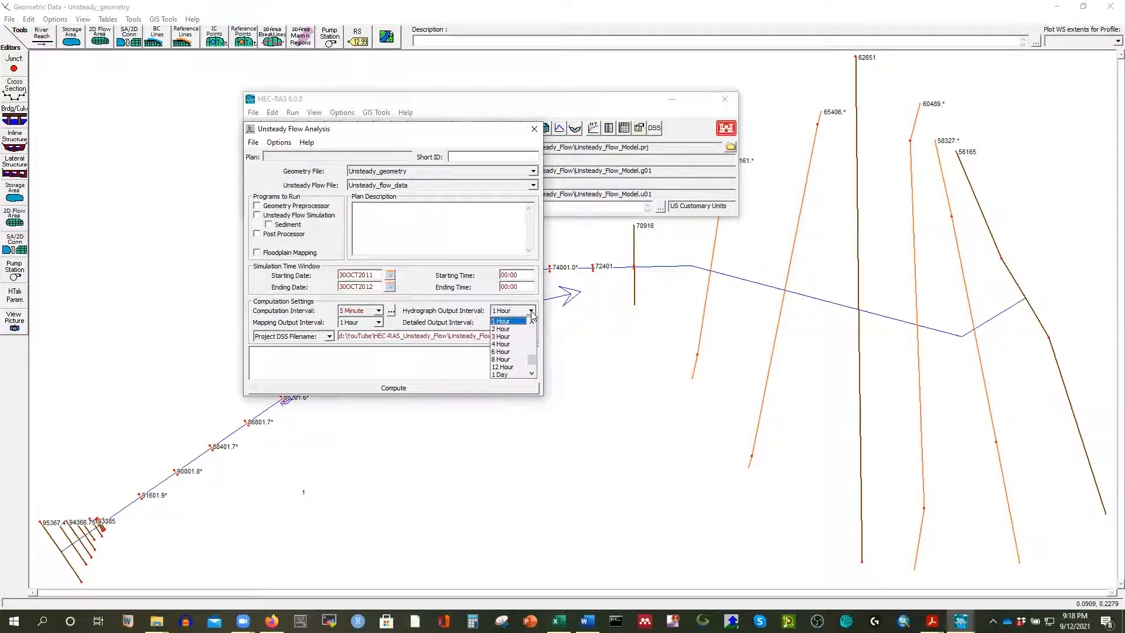
left_click(507, 376)
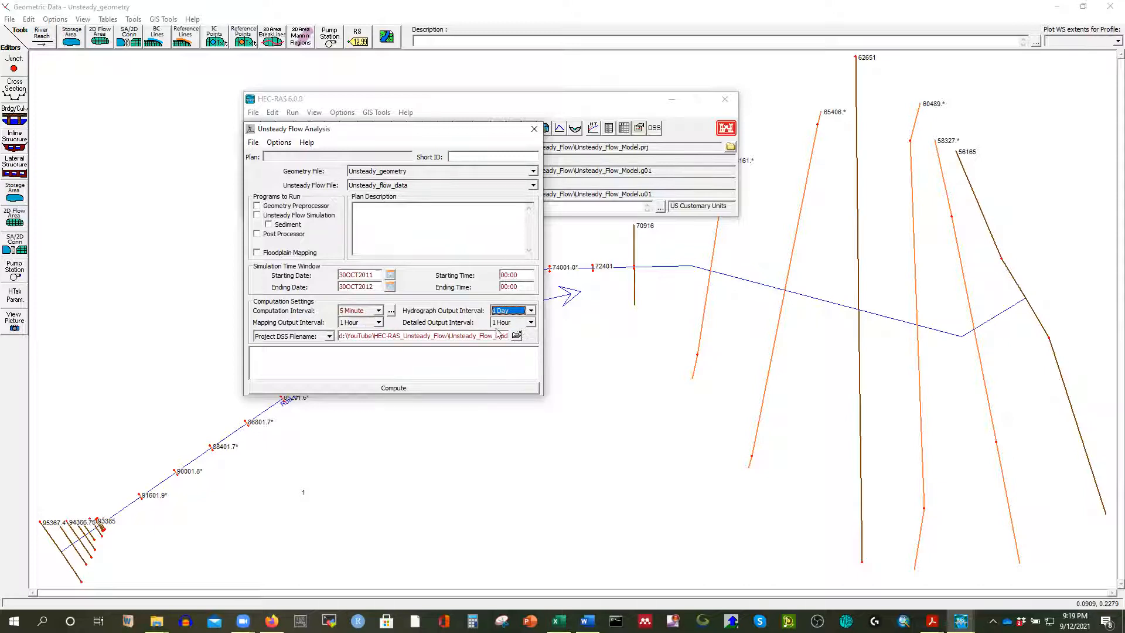
Step: Enable the Geometry Preprocessor, Unsteady Flow Simulation and Post Processor as the programs to run
left_click(257, 206)
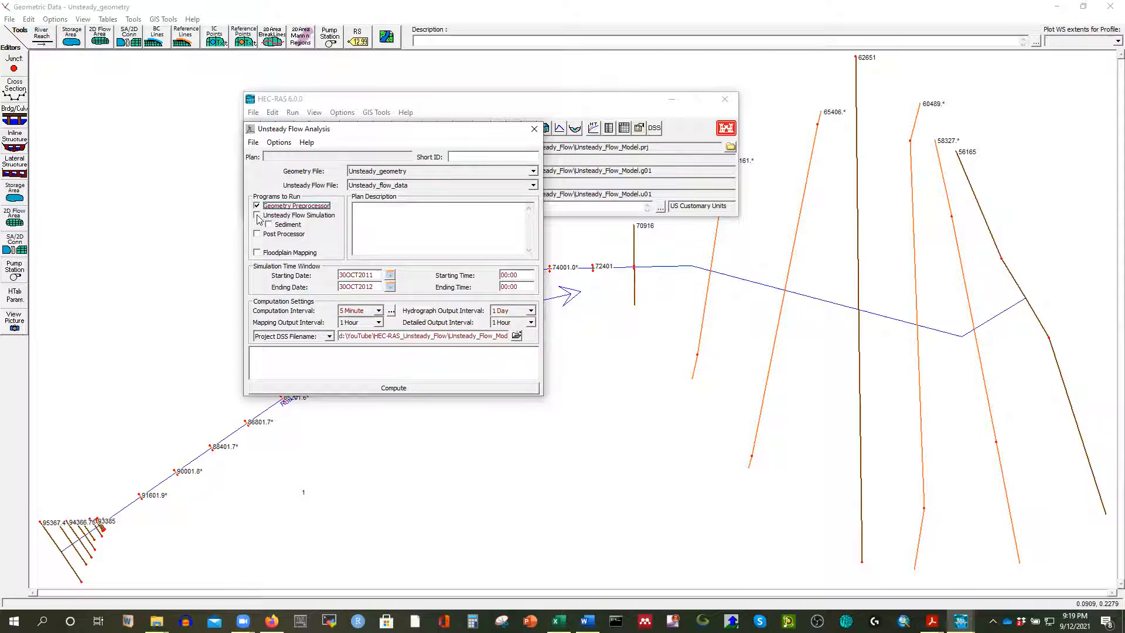
left_click(257, 216)
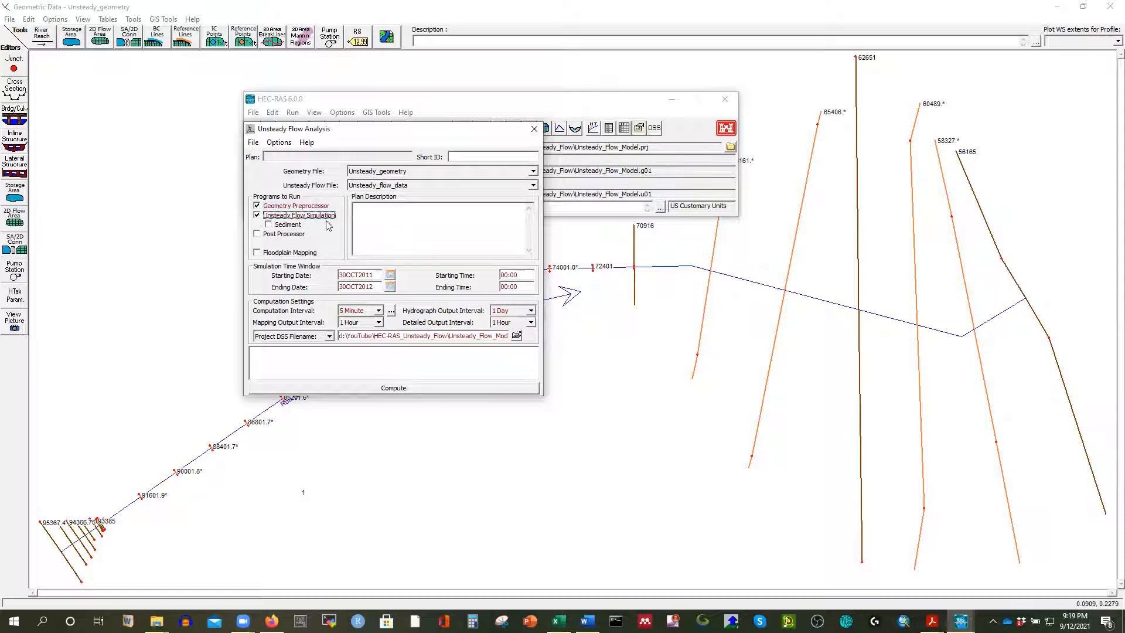
left_click(257, 235)
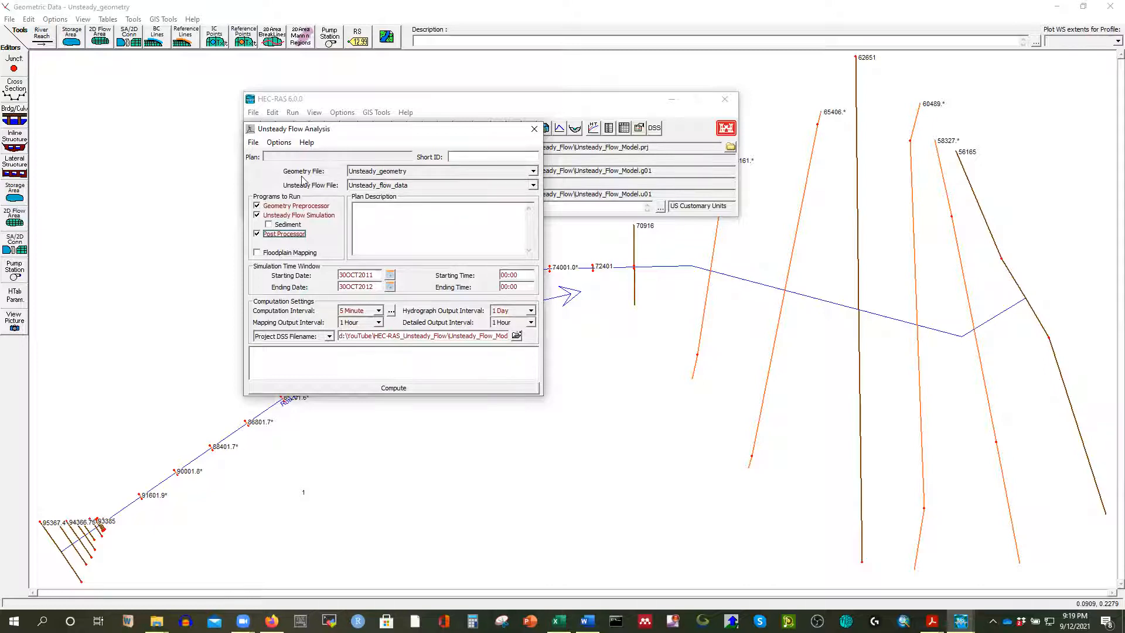
Step: Set the global flow distribution subsections to 8 each for the left overbank, channel and right overbank
left_click(279, 145)
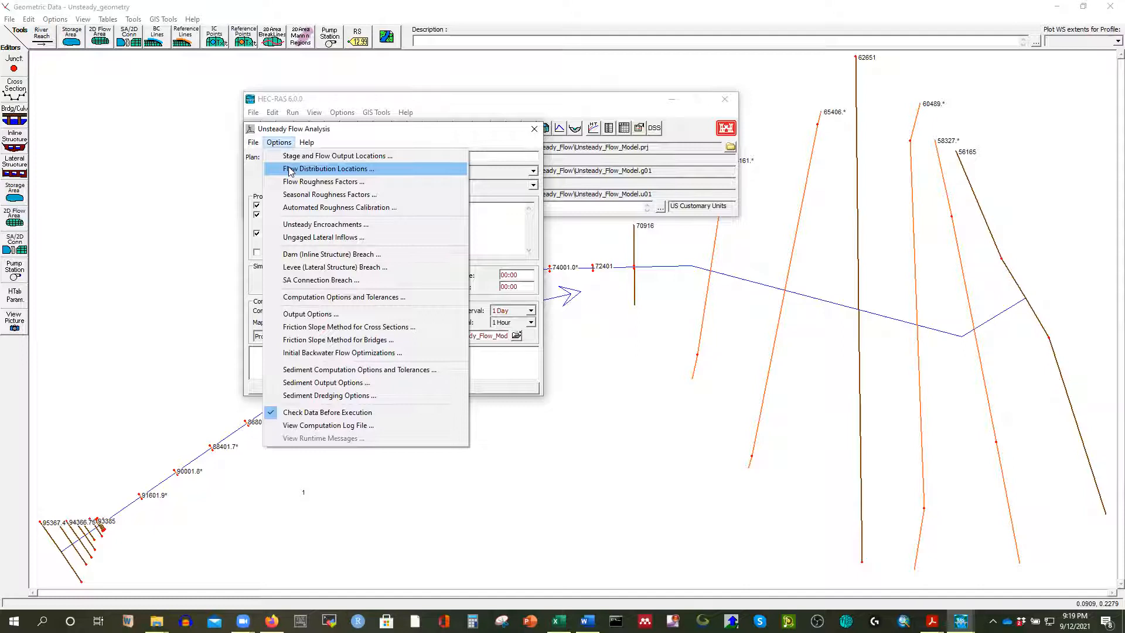
left_click(289, 170)
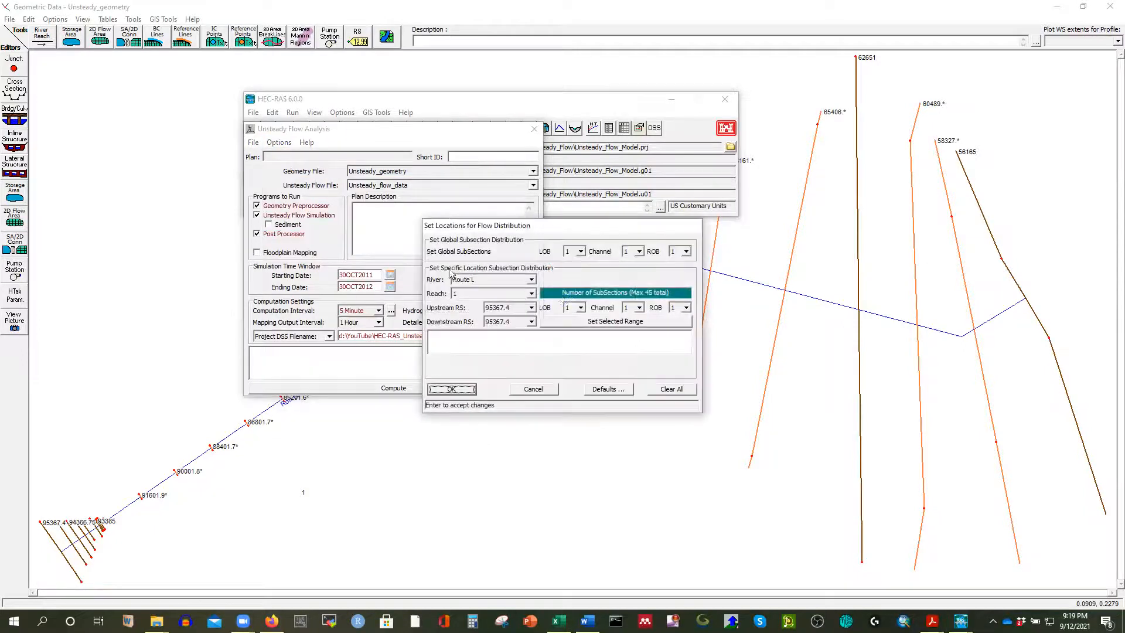
left_click(581, 251)
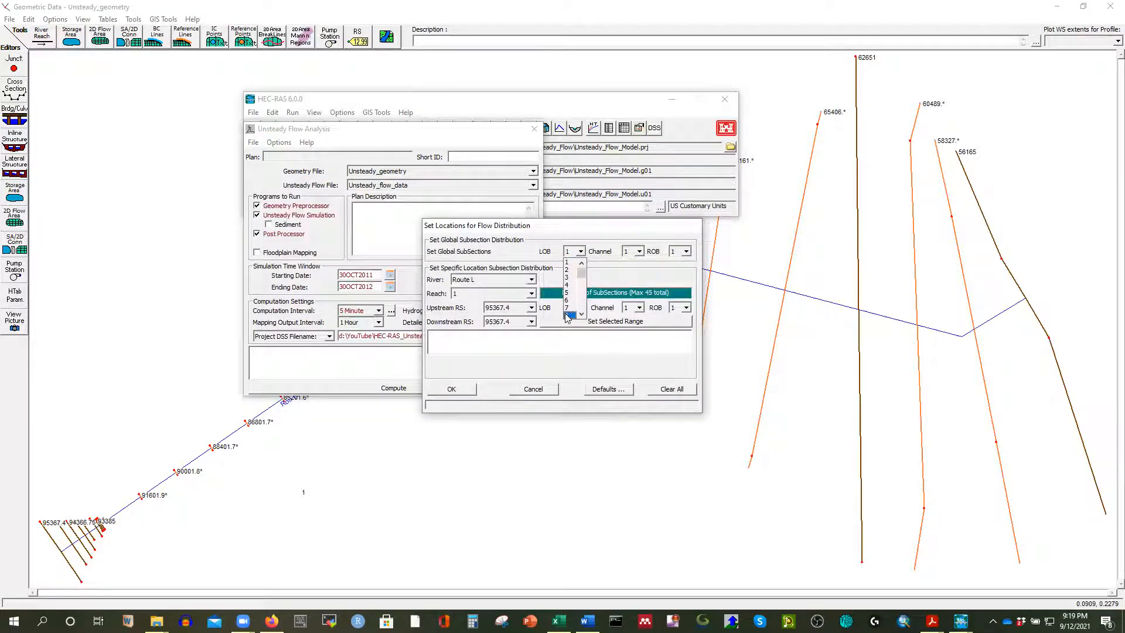
left_click(571, 276)
left_click(626, 300)
left_click(686, 251)
left_click(677, 315)
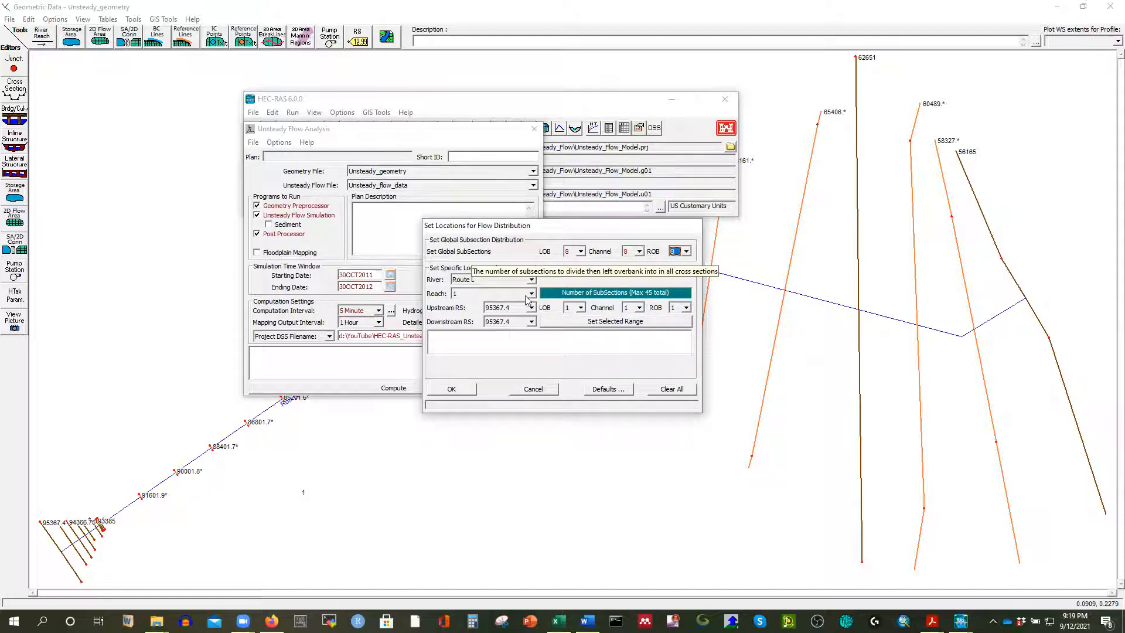
left_click(457, 390)
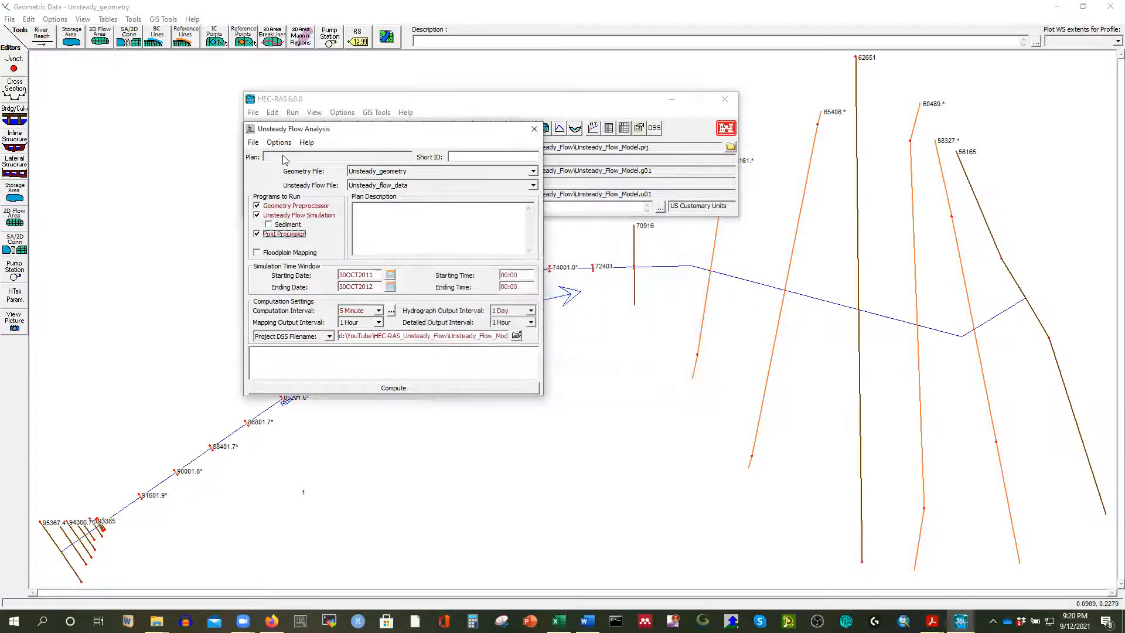
Step: Save the plan with the title Unsteady_Flow and the short identifier Unsteady01
left_click(254, 142)
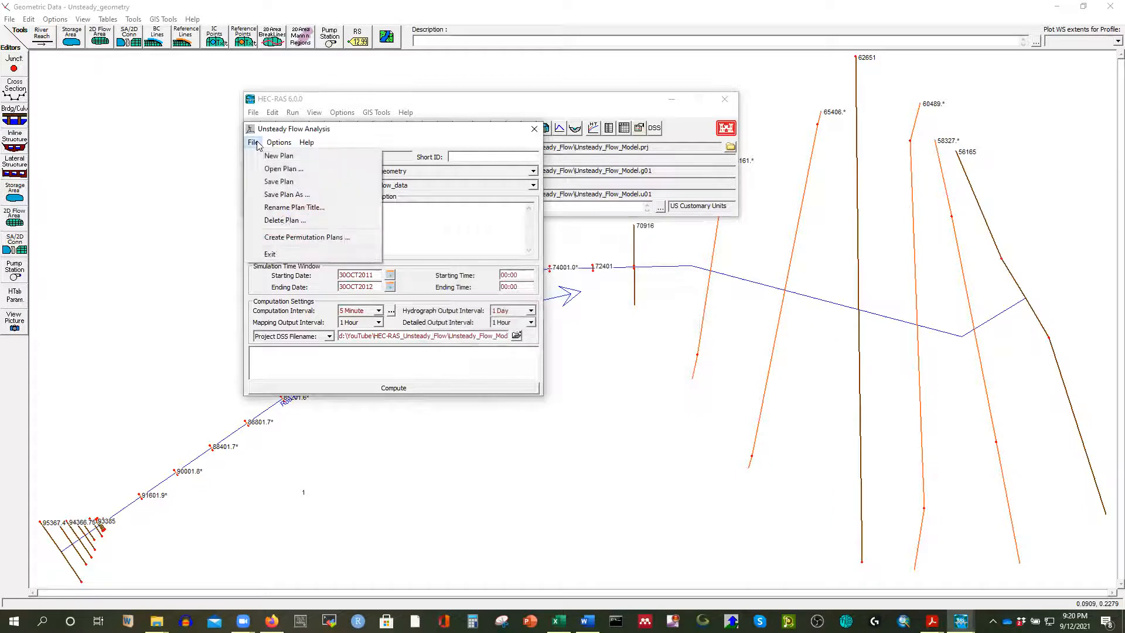
left_click(279, 182)
type("Unsteady_Flow")
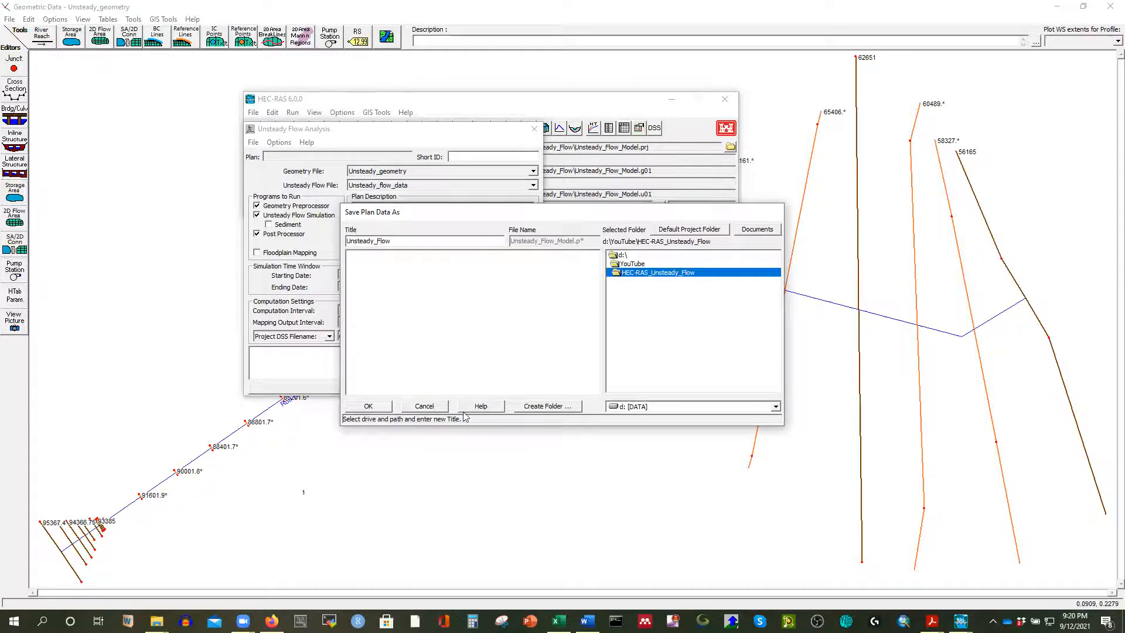
left_click(370, 407)
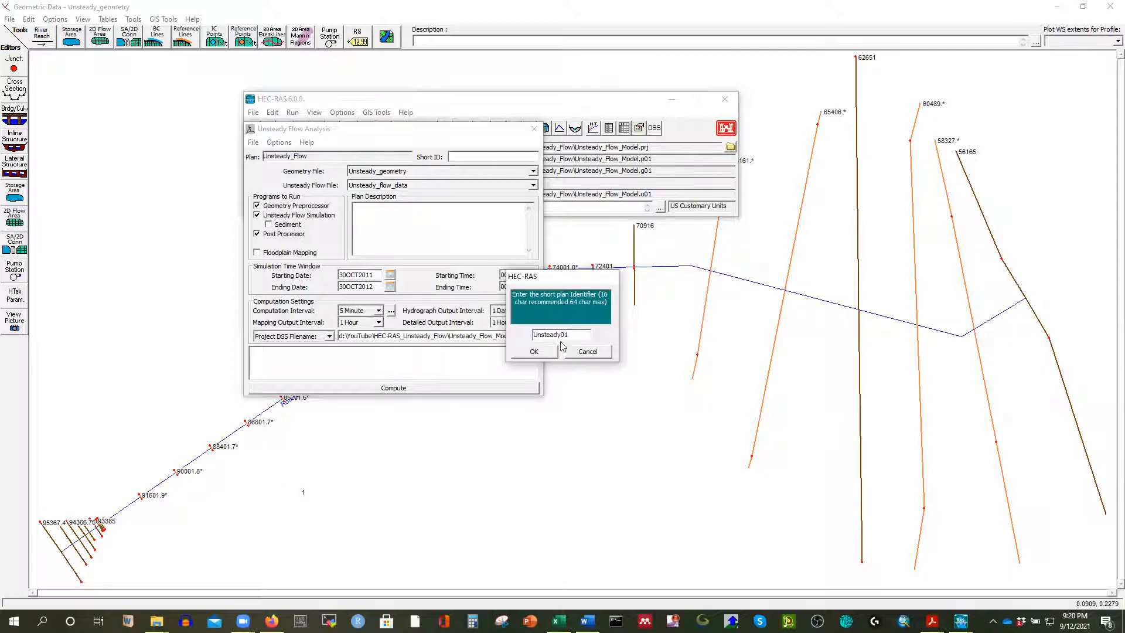
left_click(544, 354)
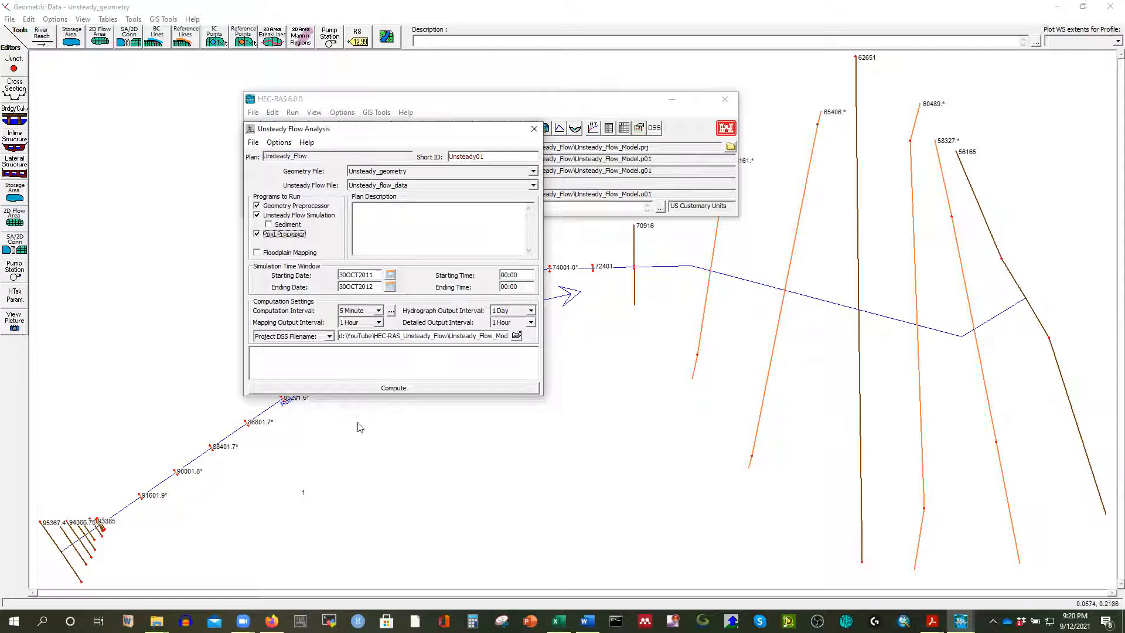
Step: Try to compute the Unsteady_Flow plan, then dismiss the error report
left_click(398, 389)
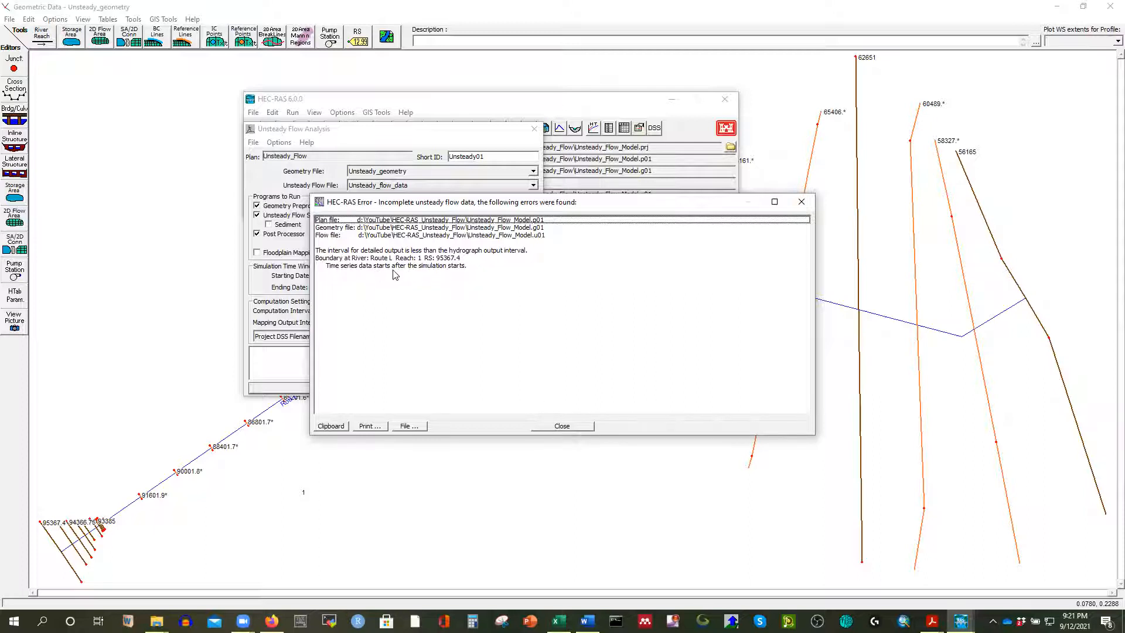
left_click(578, 426)
left_click_drag(460, 136, 486, 214)
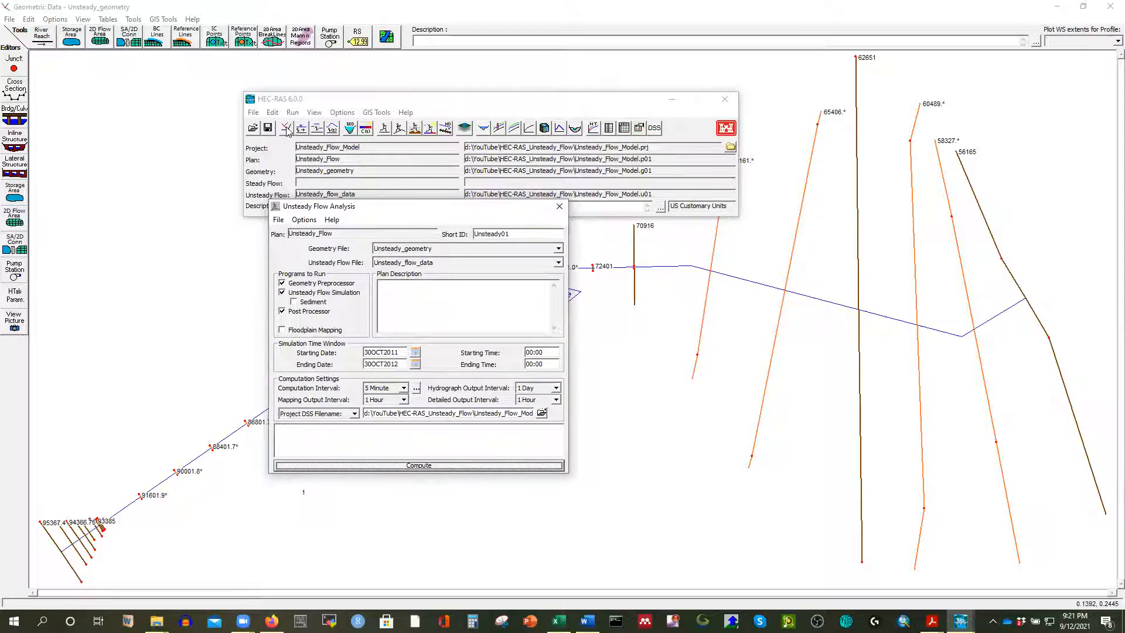
Step: Examine the dates and flows in the flow hydrograph boundary at river station 95367.4, leaving the data unchanged
left_click(273, 112)
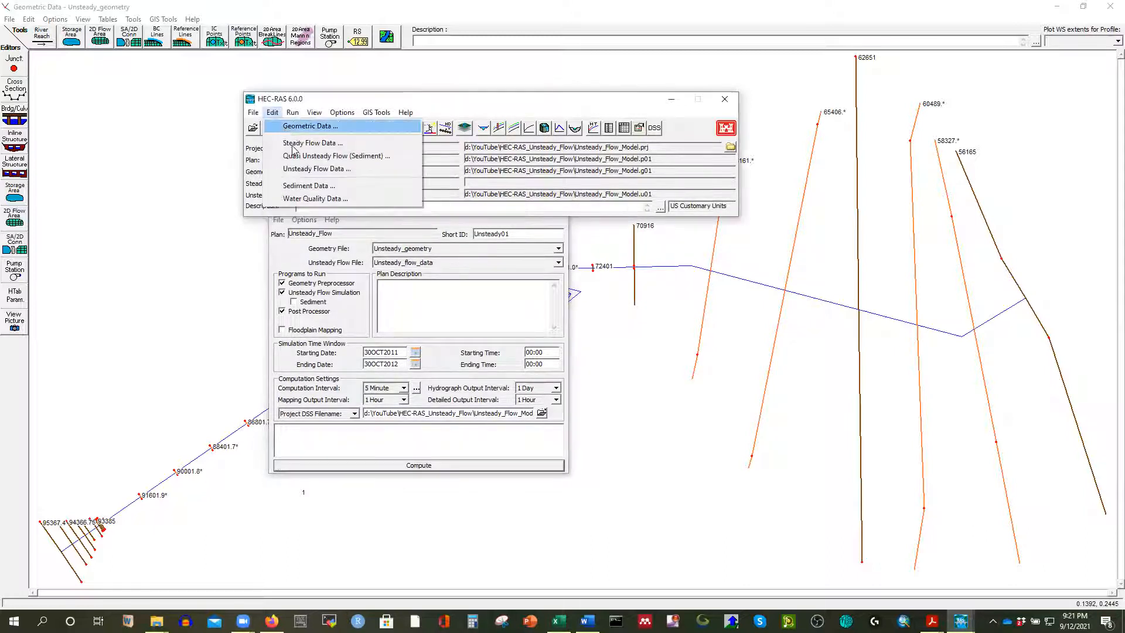
left_click(296, 170)
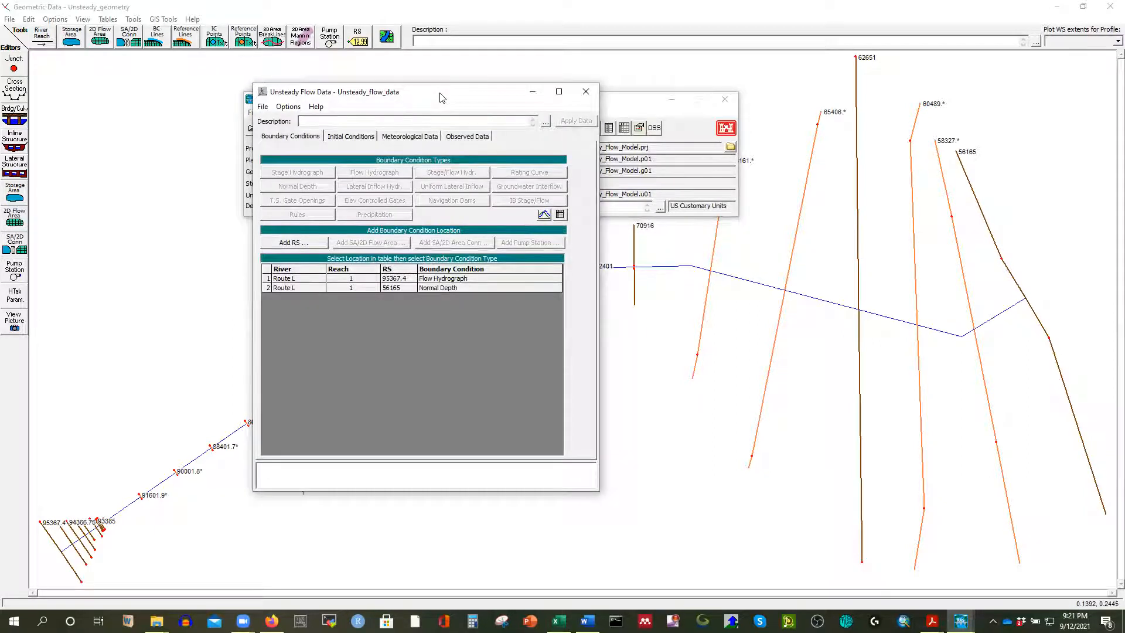
left_click_drag(441, 96, 479, 111)
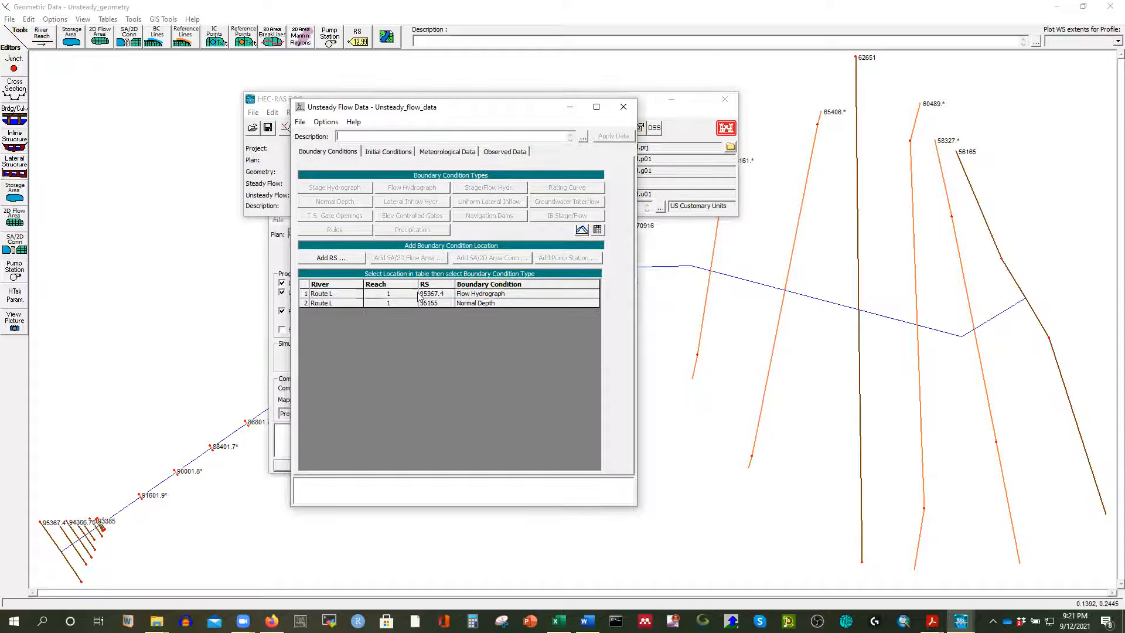
left_click(473, 294)
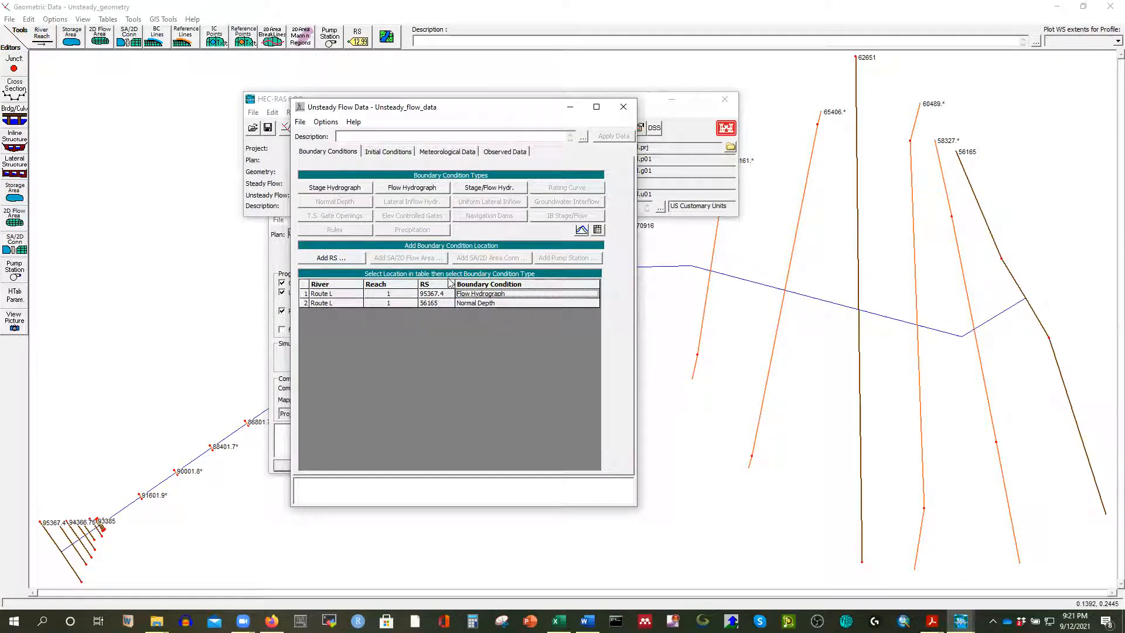
left_click(402, 188)
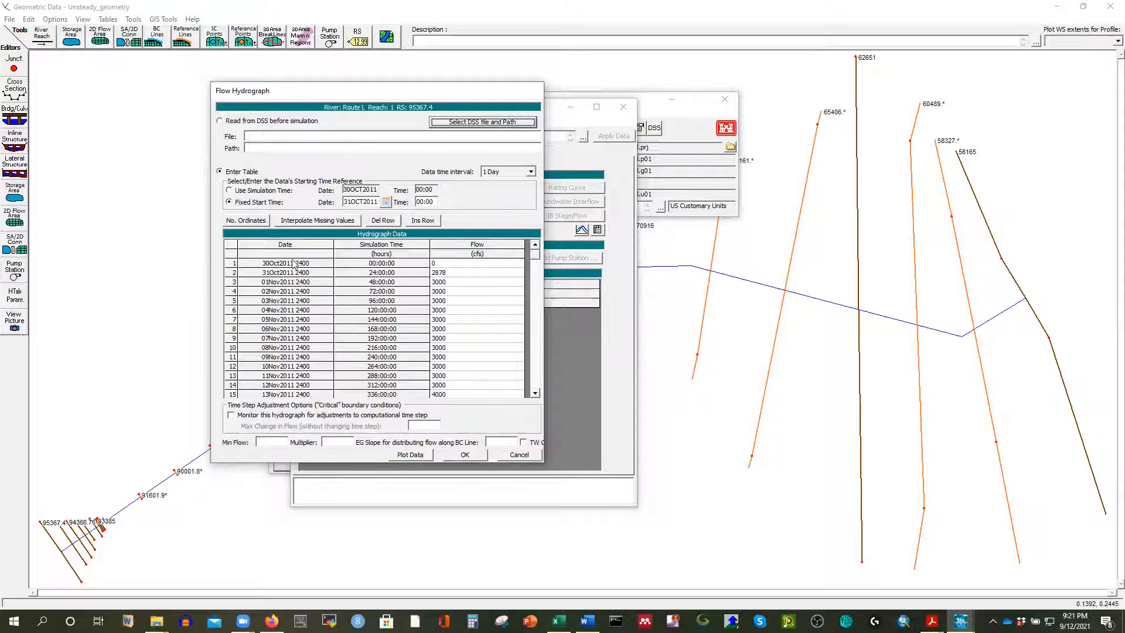
left_click(393, 264)
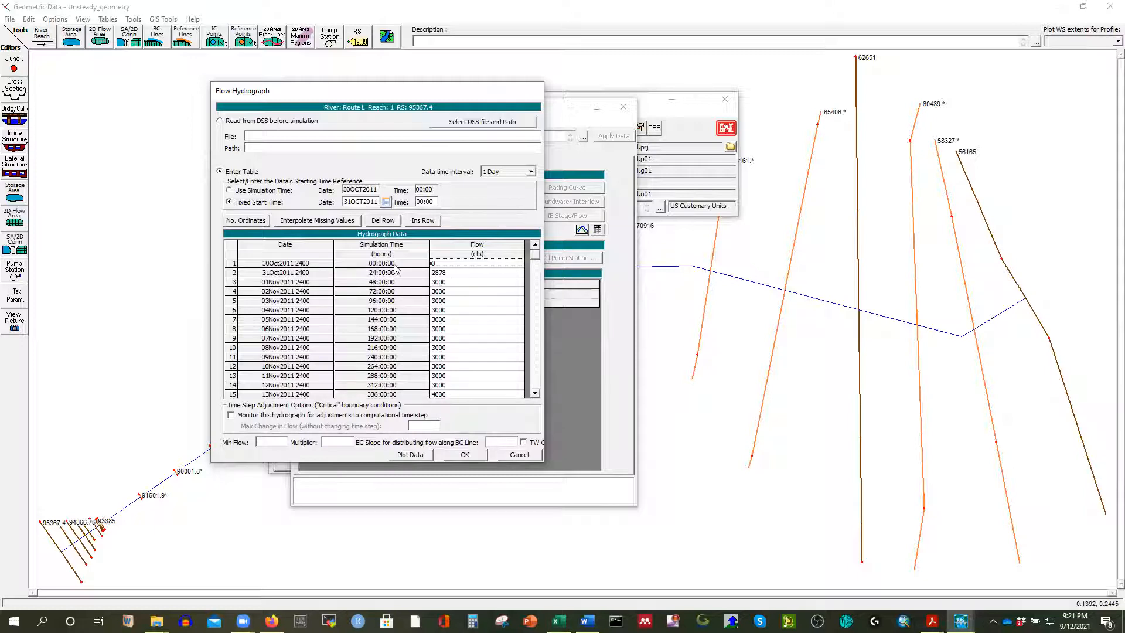
mouse_move(535, 260)
left_mouse_down()
mouse_move(534, 393)
mouse_move(535, 252)
left_mouse_up()
left_click(510, 457)
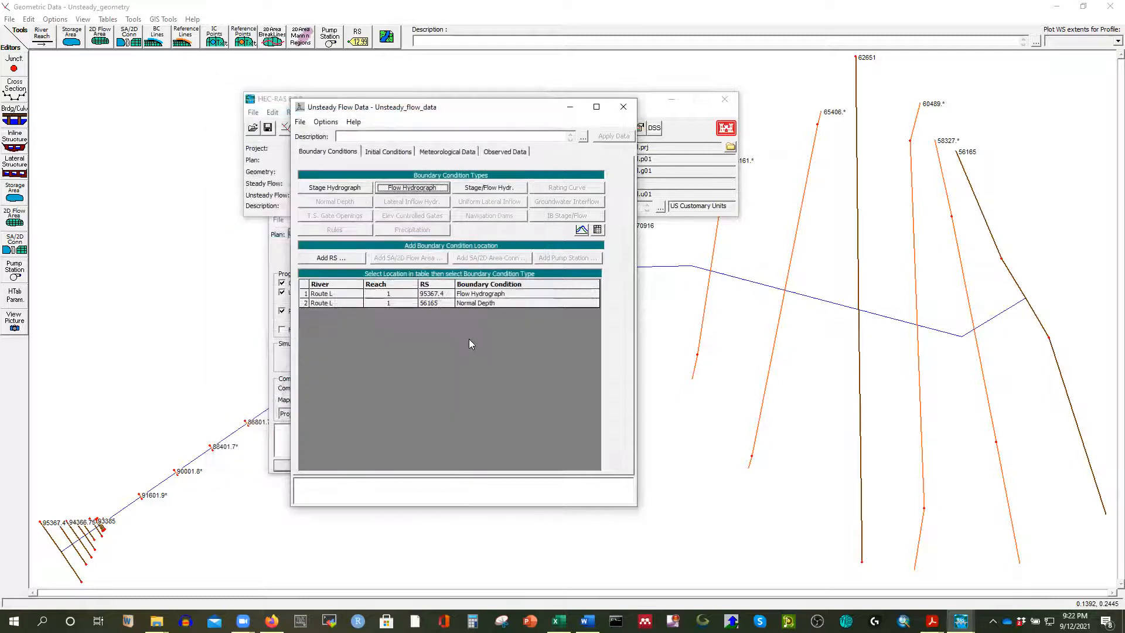
left_click(280, 109)
left_click(292, 112)
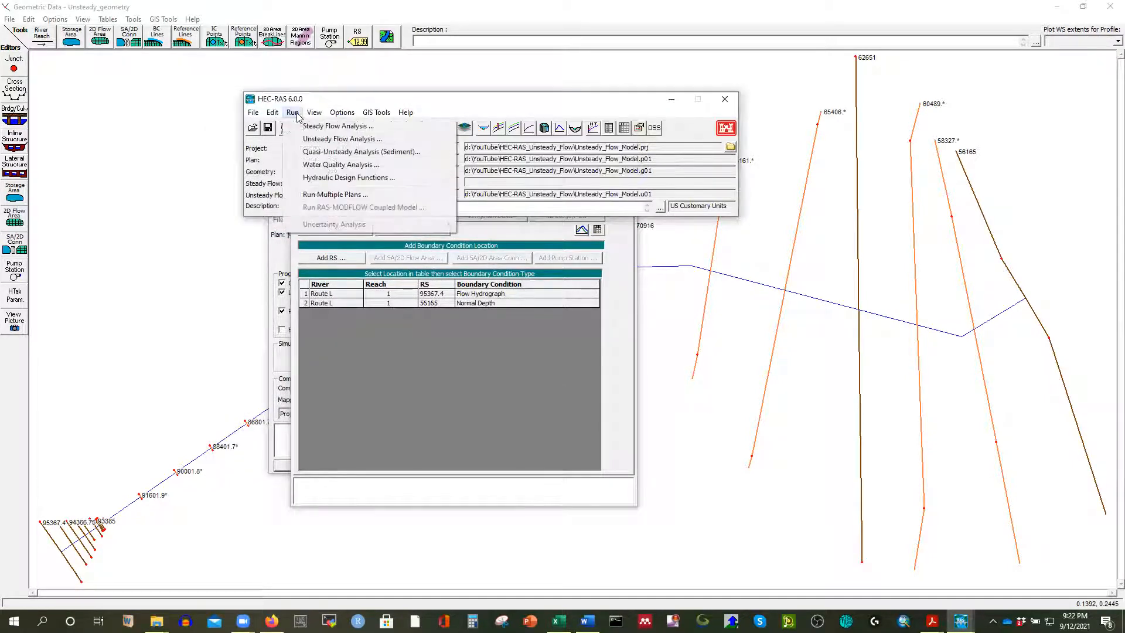
left_click(493, 385)
left_click(623, 106)
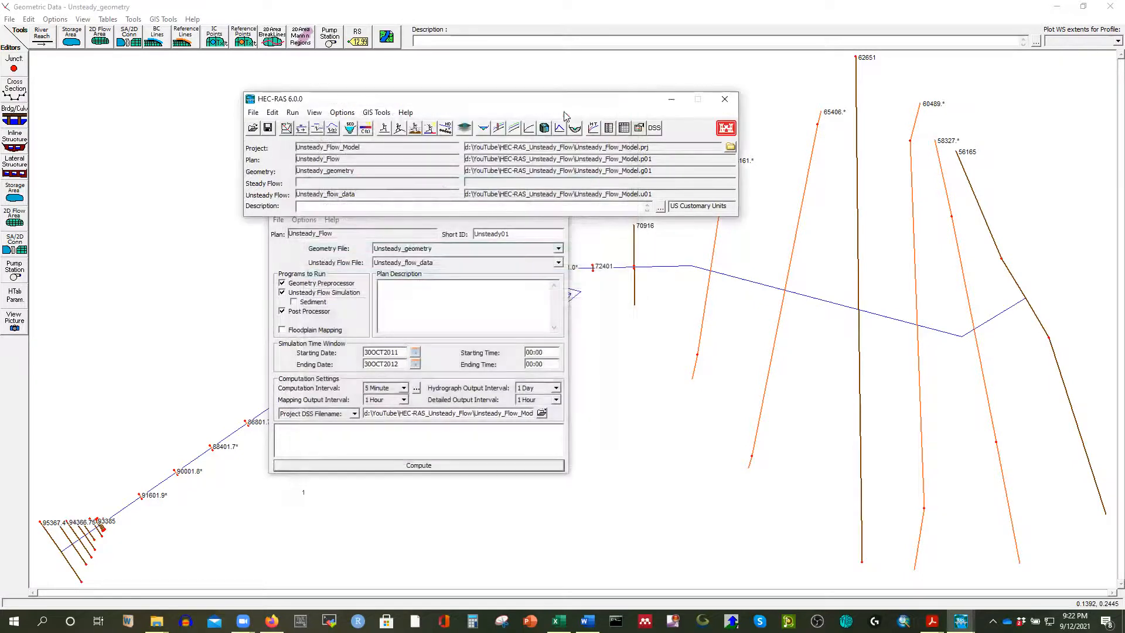
Step: Set the simulation time window to start on 31OCT2011 and end on 30OCT2012
left_click(296, 253)
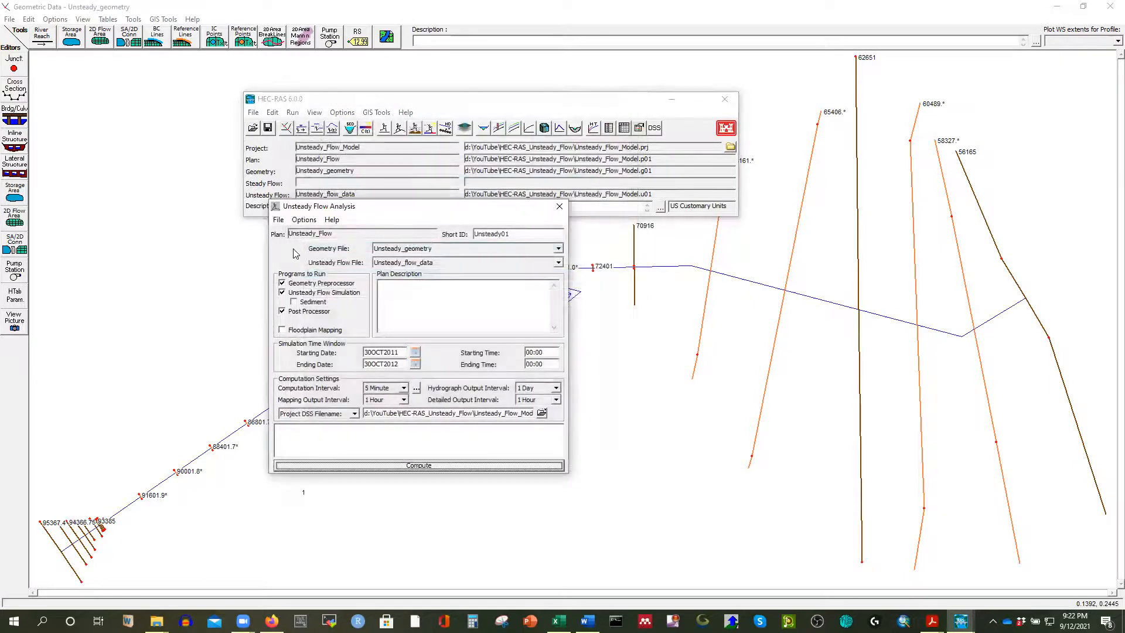
left_click(371, 364)
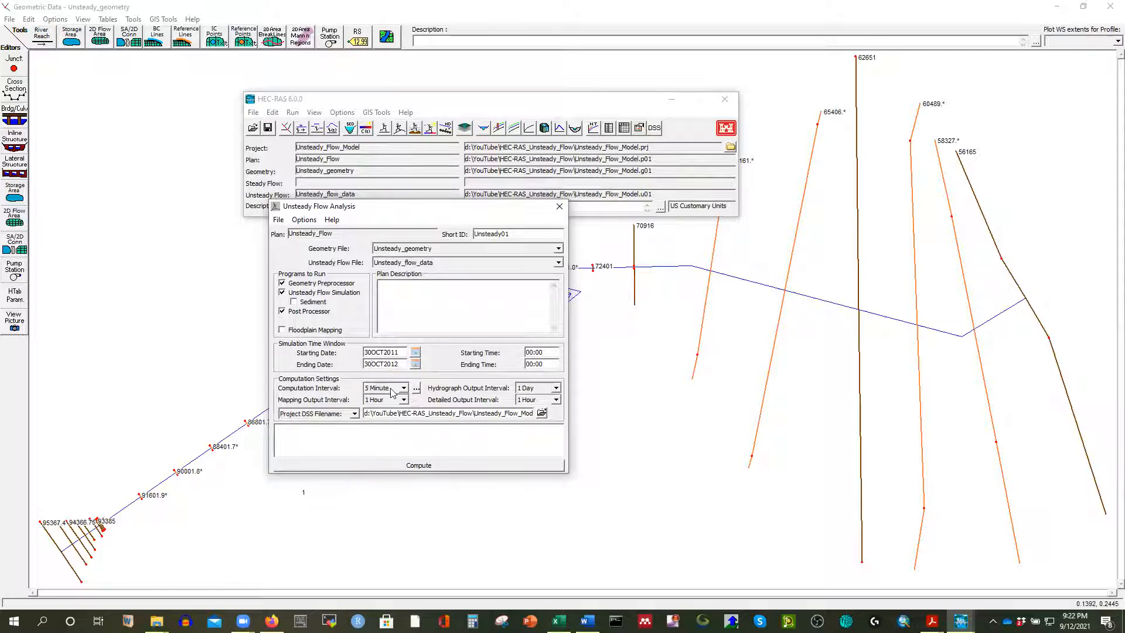
key("BackSpace")
key("BackSpace")
key("BackSpace")
type("1")
left_click(367, 365)
type("30")
Step: Set the detailed output interval to 1 Day and save the plan
left_click(556, 399)
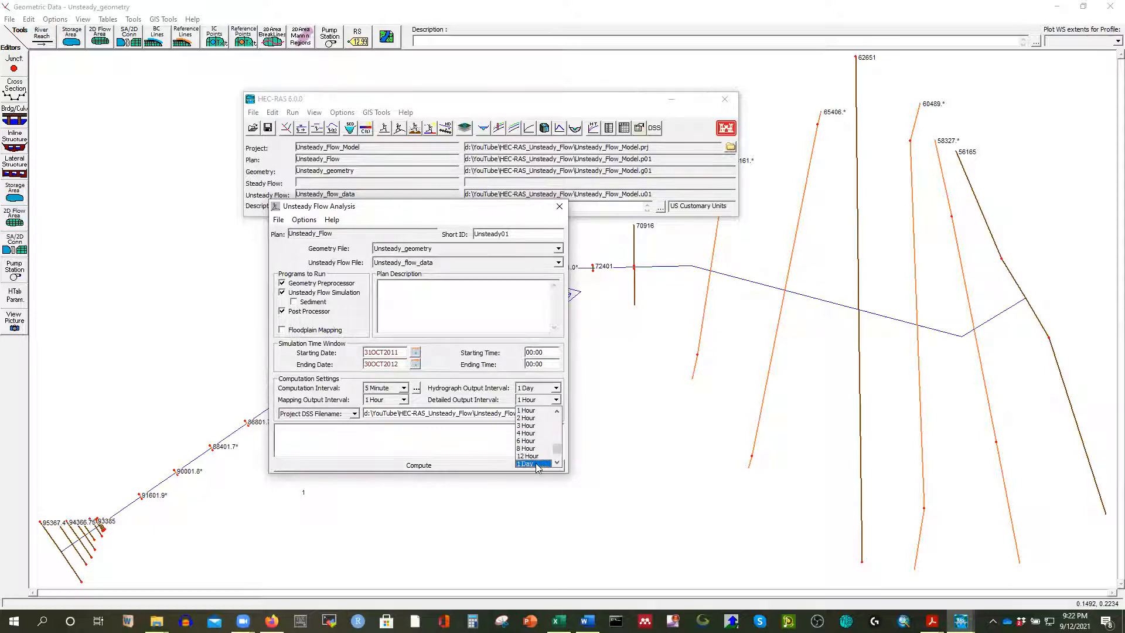
left_click(535, 464)
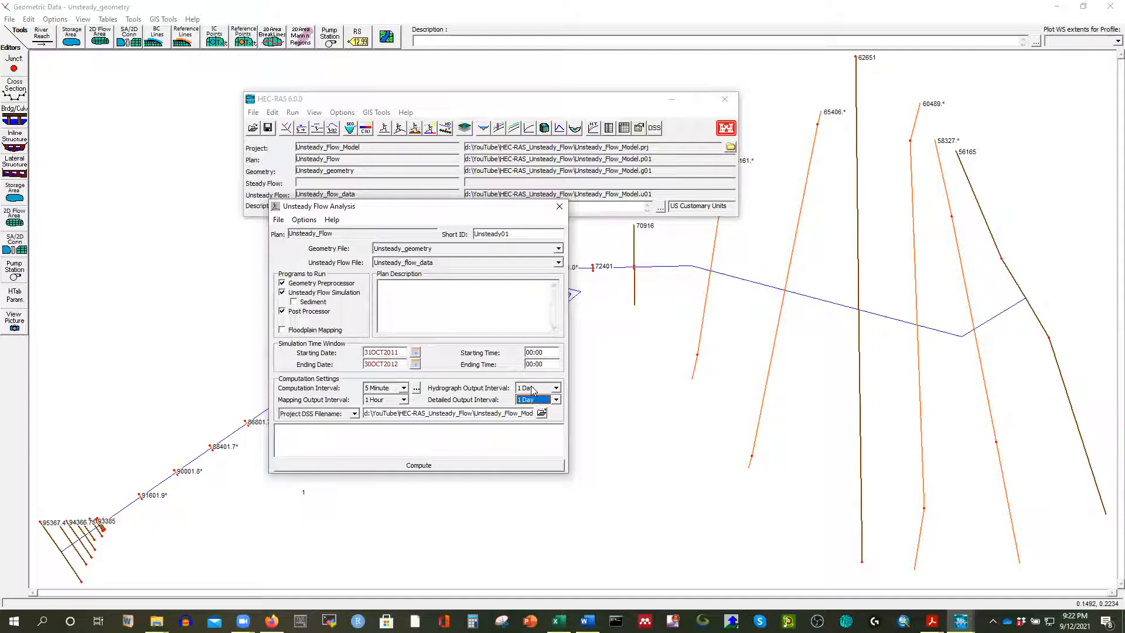
left_click(279, 221)
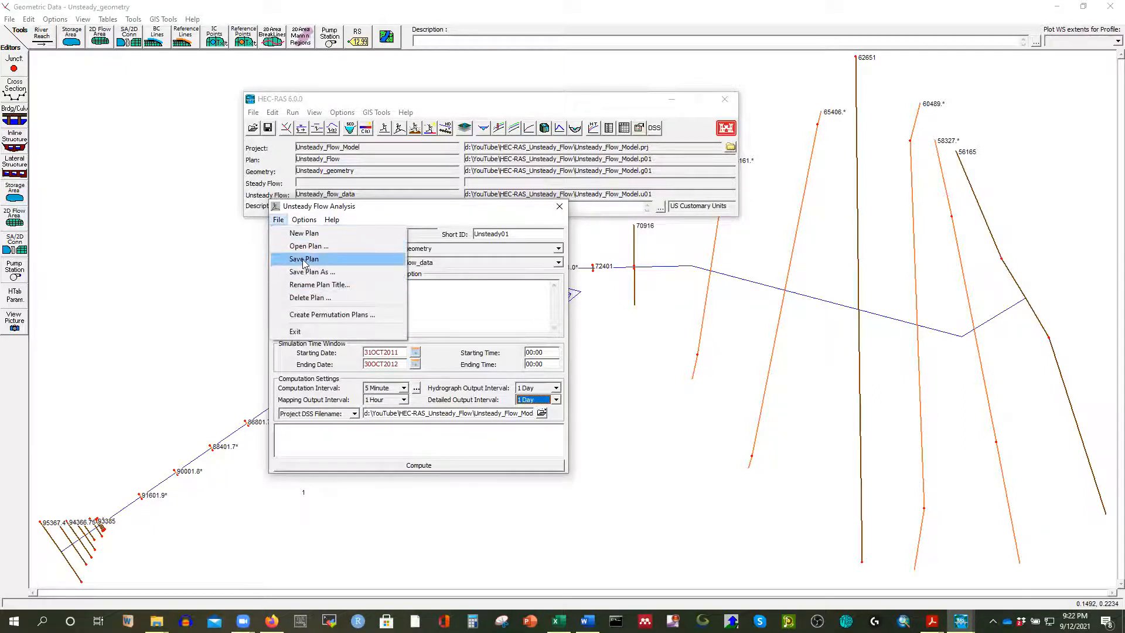
left_click(303, 259)
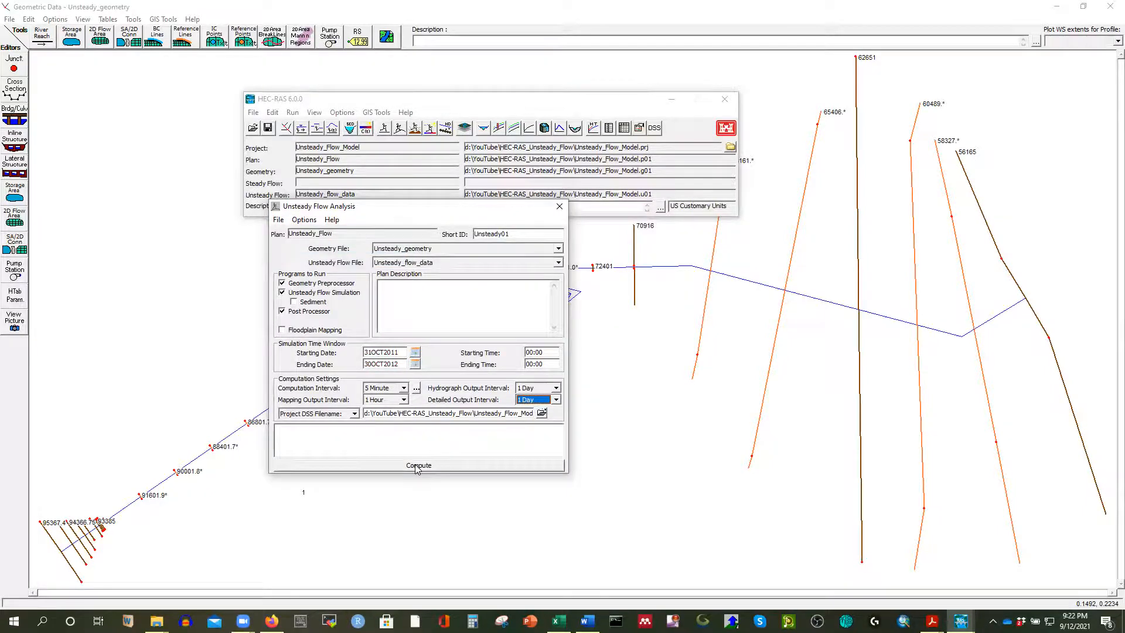
Step: Compute the unsteady flow plan and close the finished computation and analysis windows
left_click(418, 466)
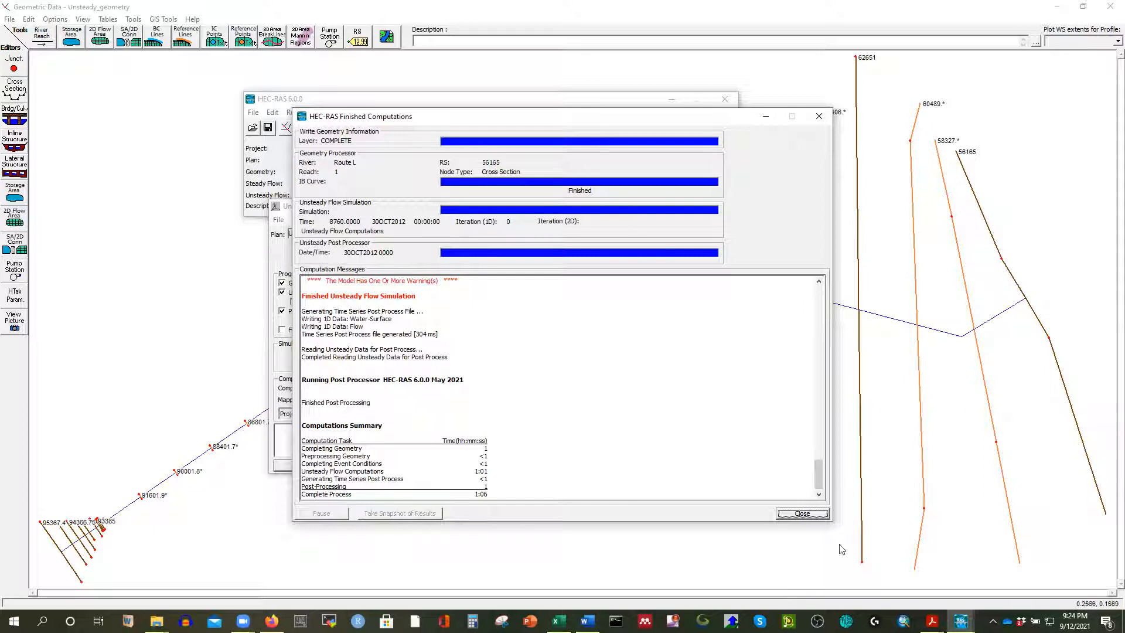
left_click(802, 515)
left_click(555, 209)
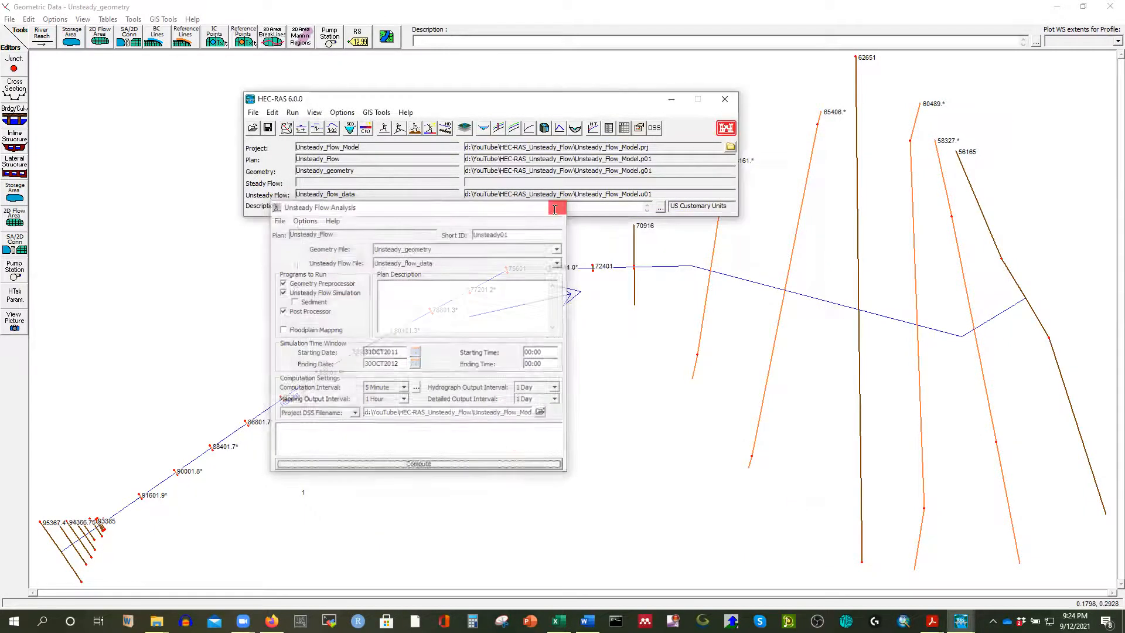
Step: Examine the Max WS energy grade elevations, energy slopes and Froude numbers in the profile output summary table for Reach 1
left_click(624, 128)
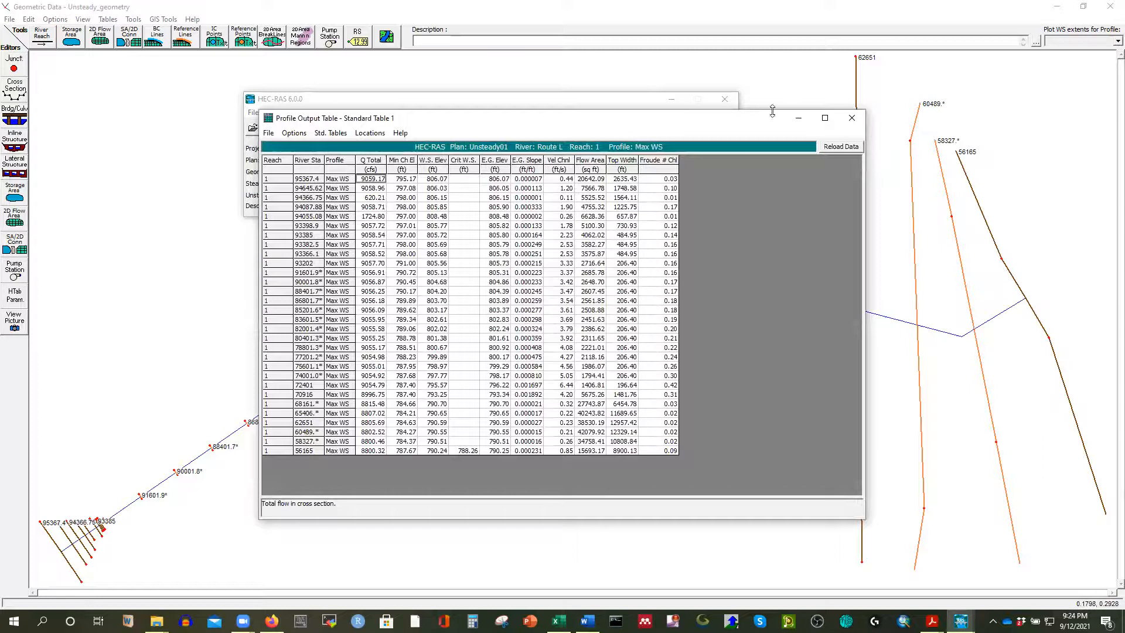
left_click(825, 118)
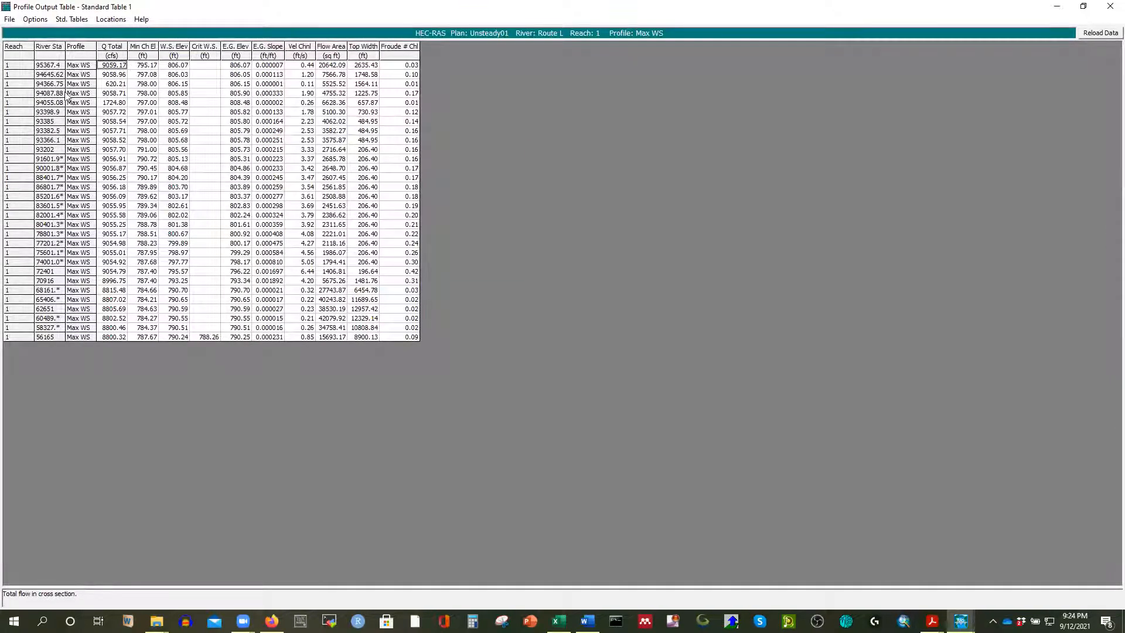
left_click(236, 65)
left_click(236, 75)
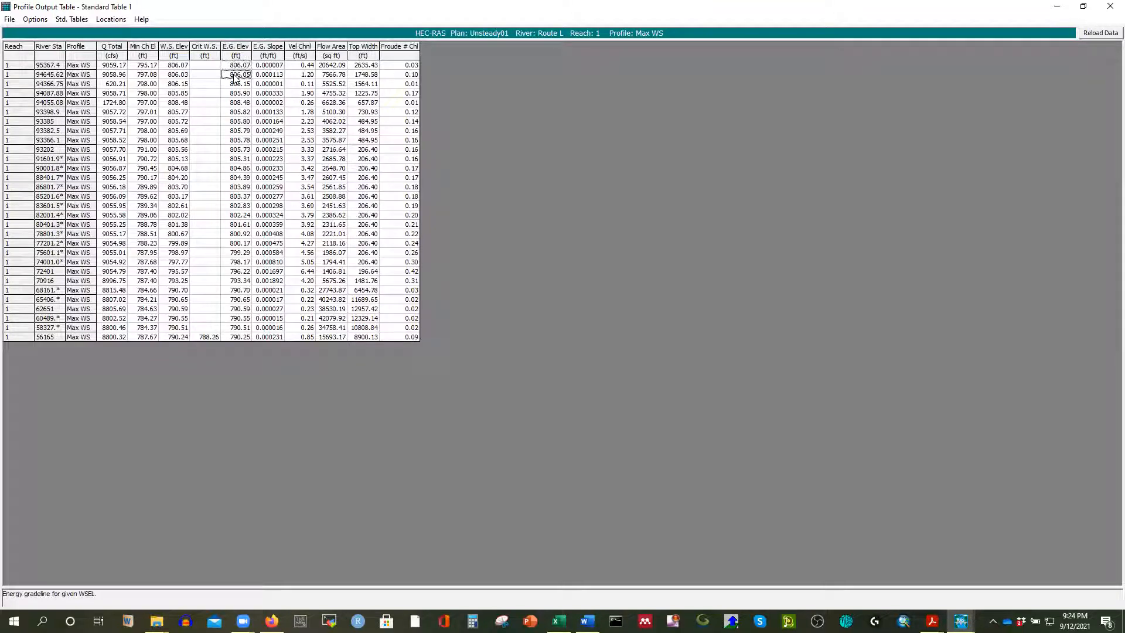
left_click(241, 103)
left_click(238, 140)
left_click(240, 75)
left_click(240, 102)
left_click(240, 131)
left_click(399, 67)
left_click(270, 131)
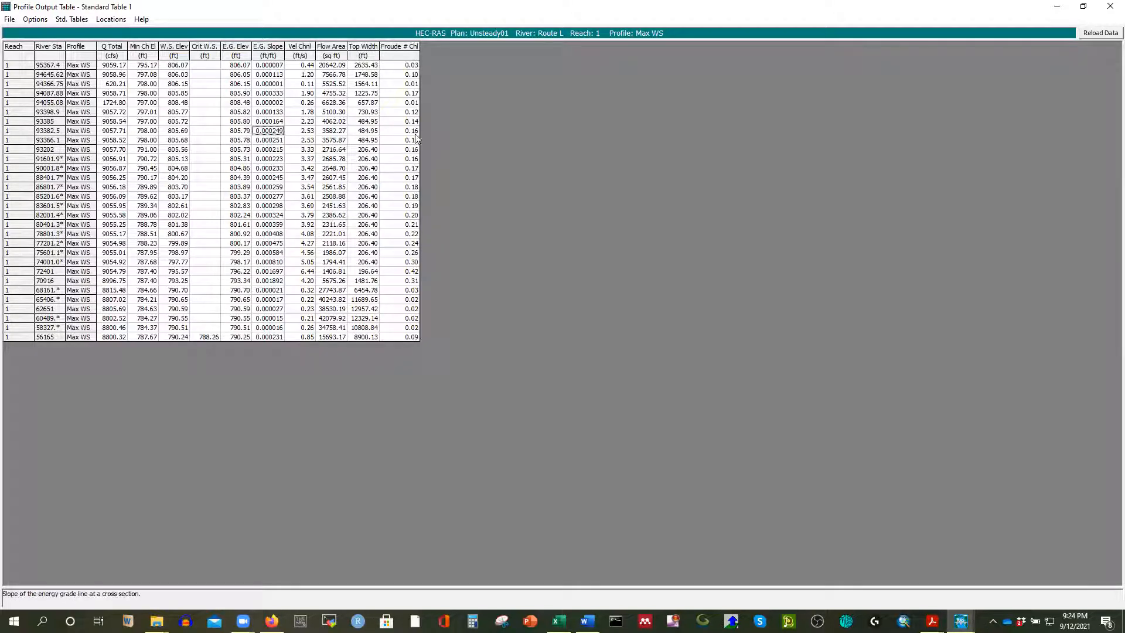
left_click(1108, 16)
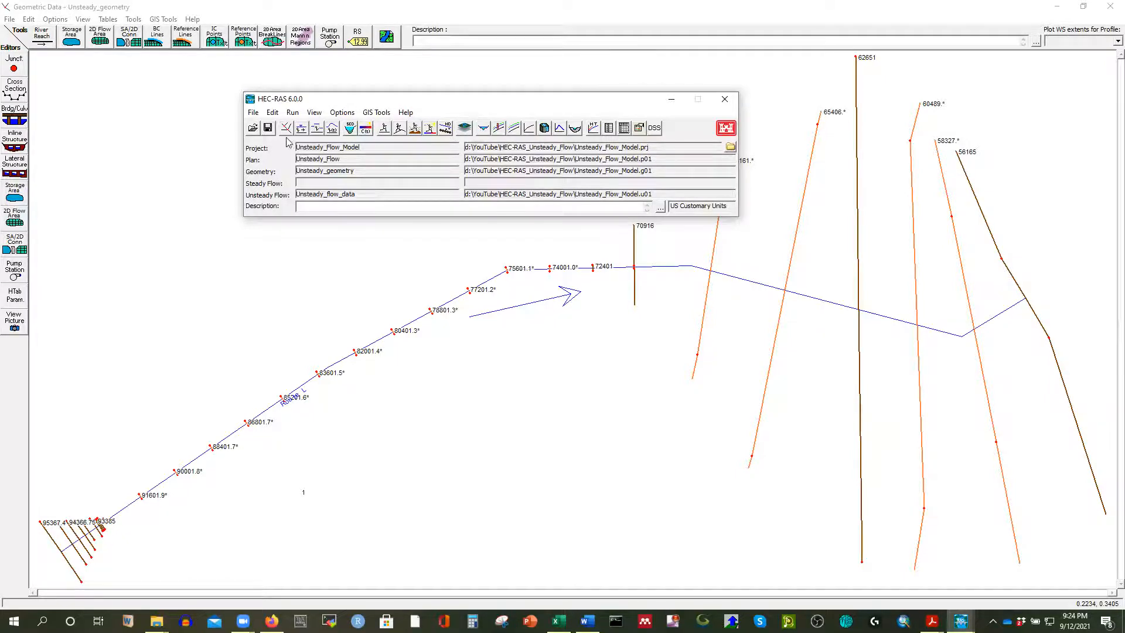
Step: View the enlarged cross section at river station 95367.4 in the cross section data editor, then close it
left_click(14, 88)
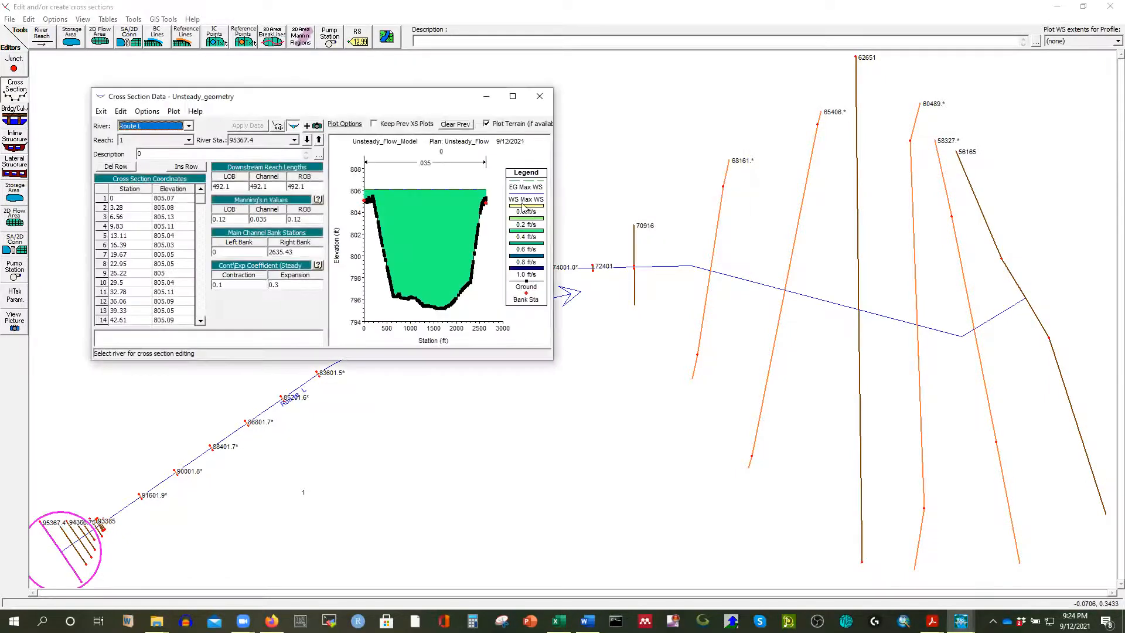
left_click(513, 96)
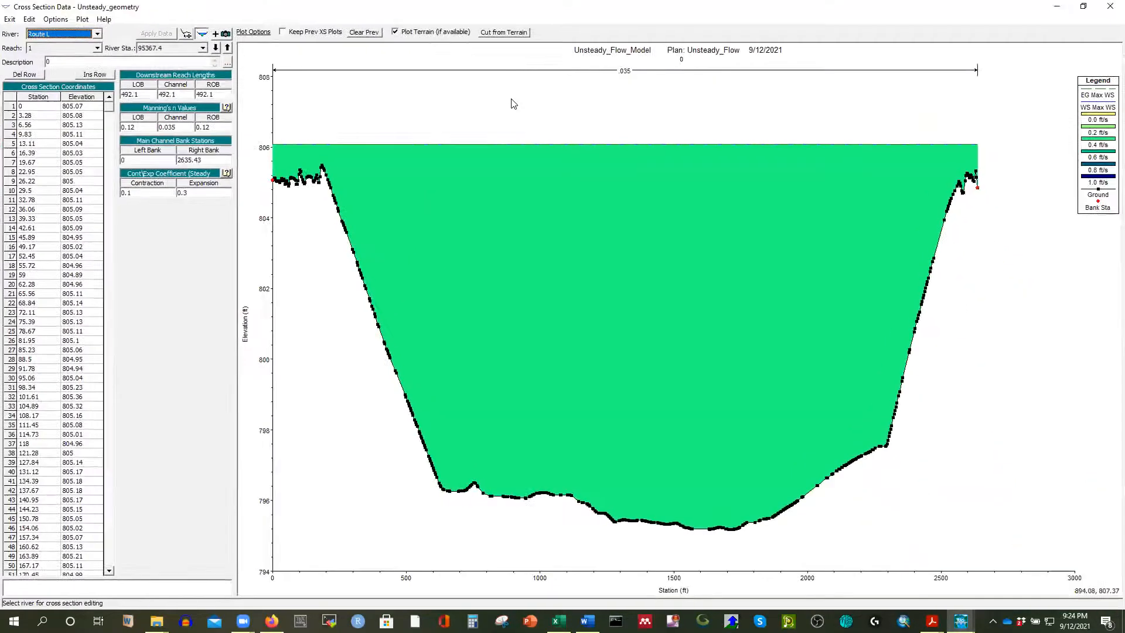
left_click(55, 19)
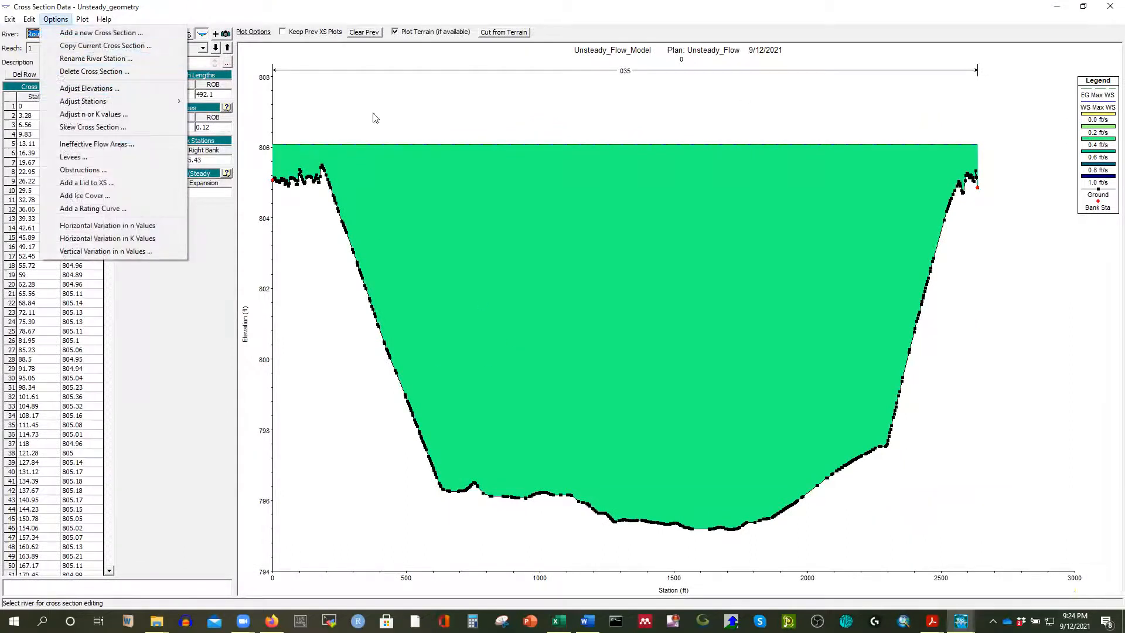
left_click(1110, 7)
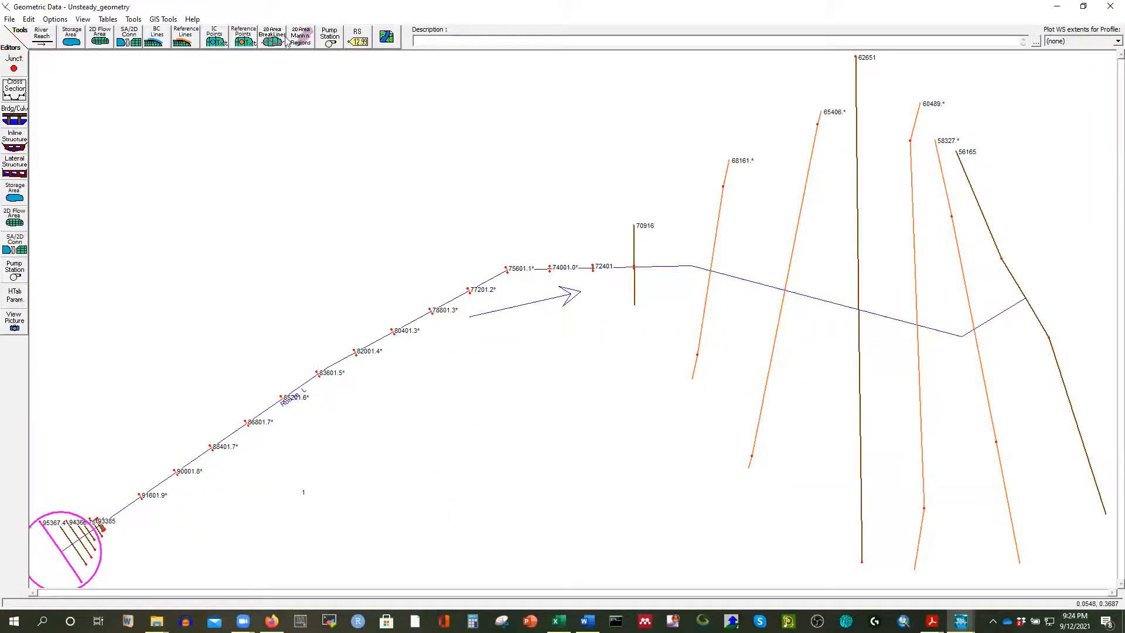
Step: Open the cross section plot for river station 95367.4 and review the list of plotted variables, leaving the selection as is
left_click(962, 621)
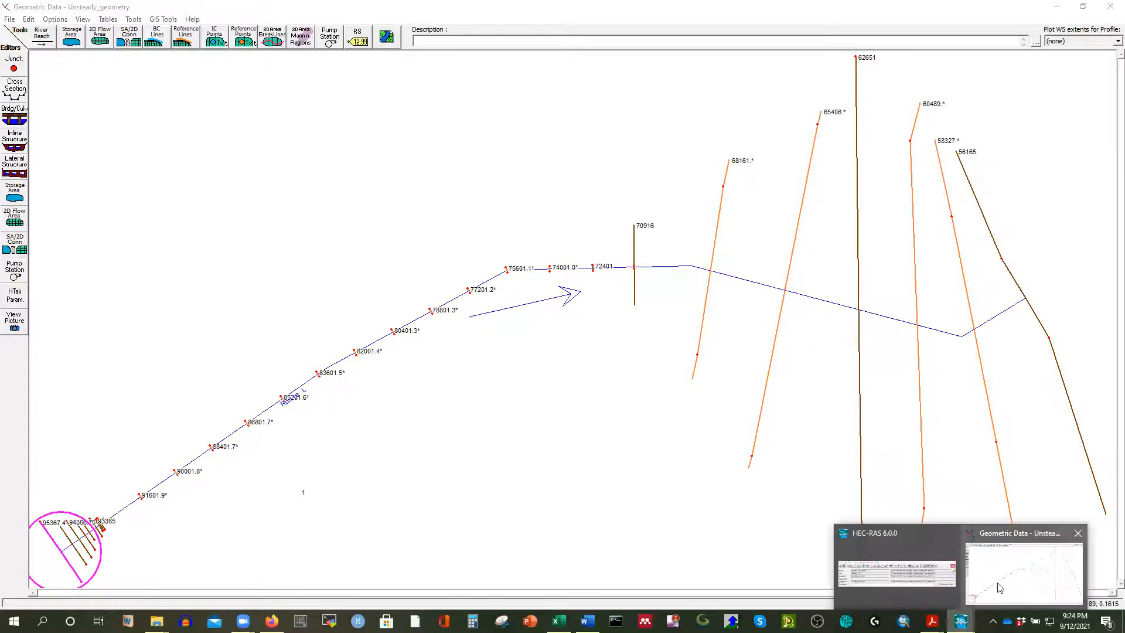
left_click(897, 571)
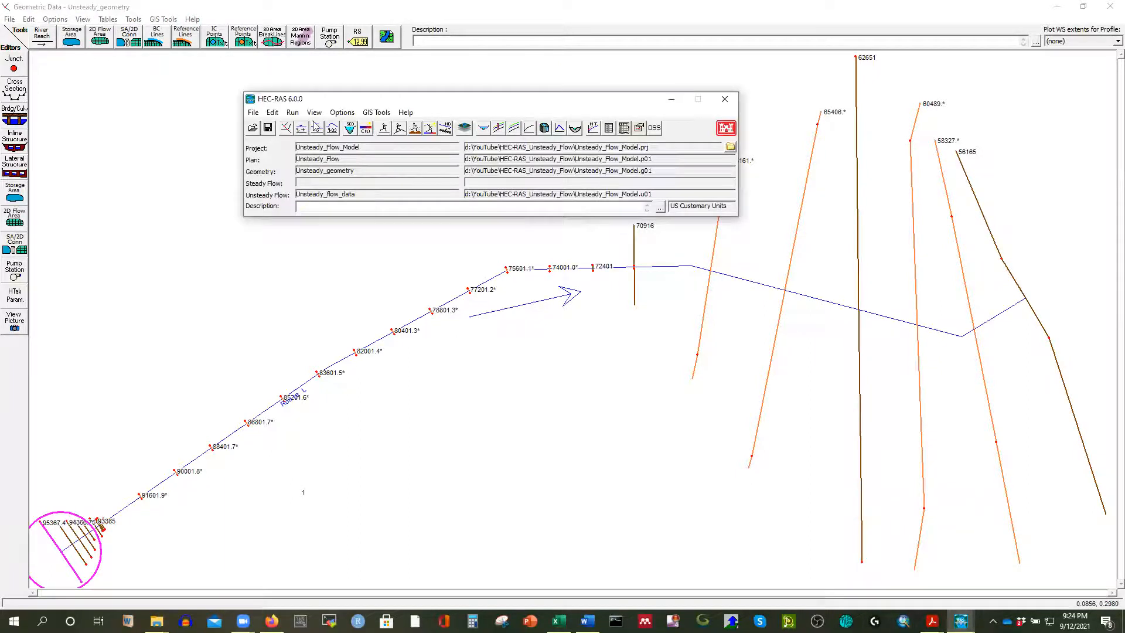
left_click(484, 127)
left_click(387, 195)
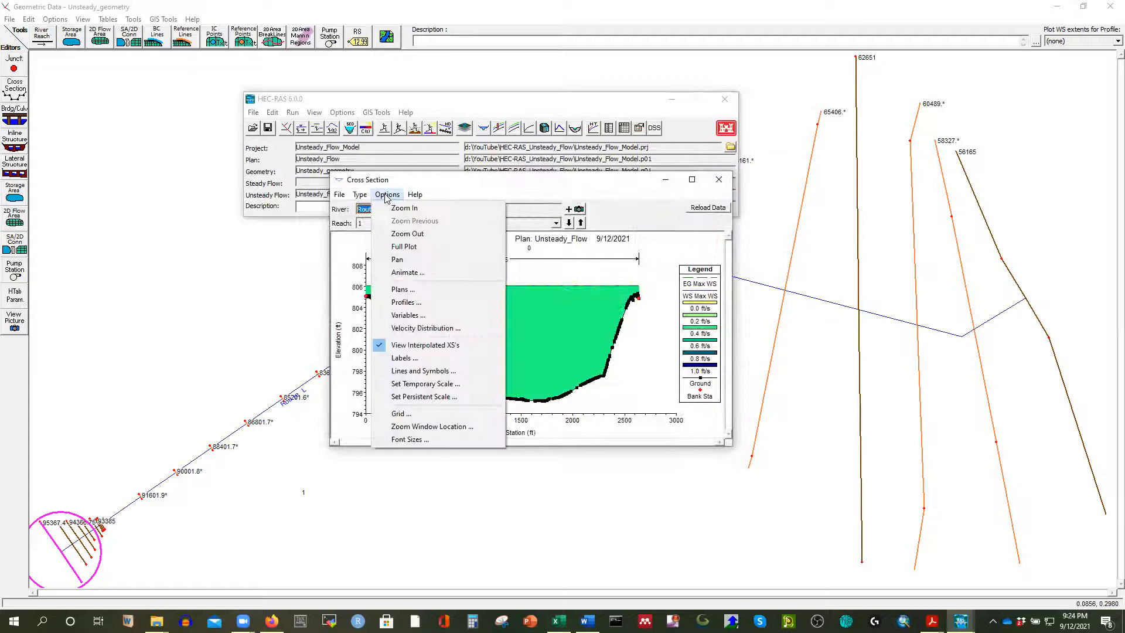
left_click(406, 315)
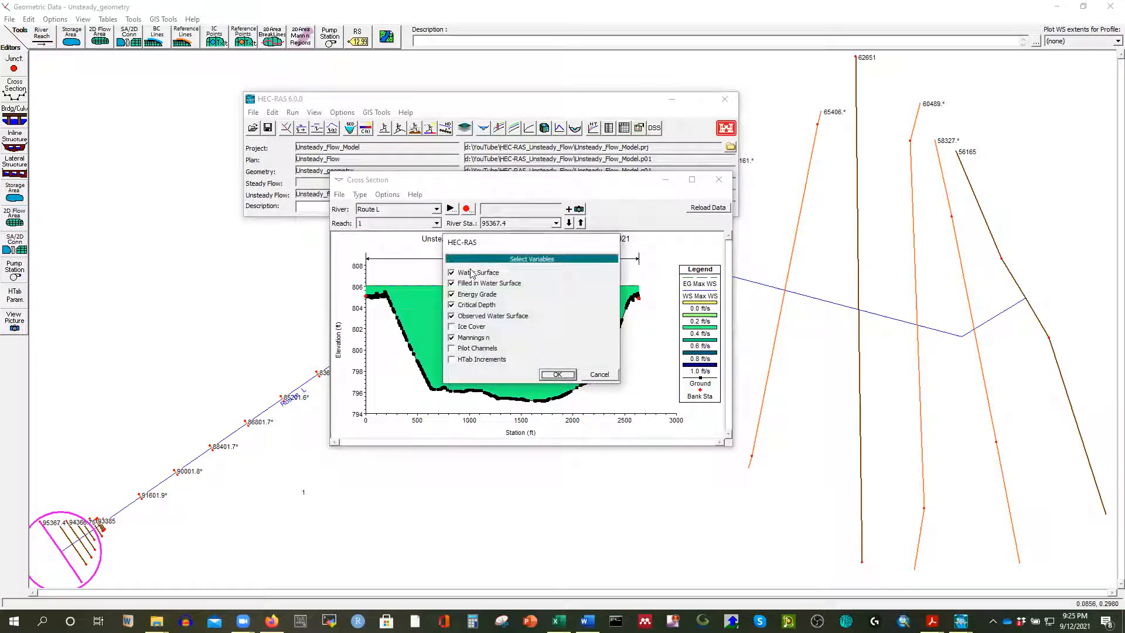
left_click(592, 380)
left_click(387, 194)
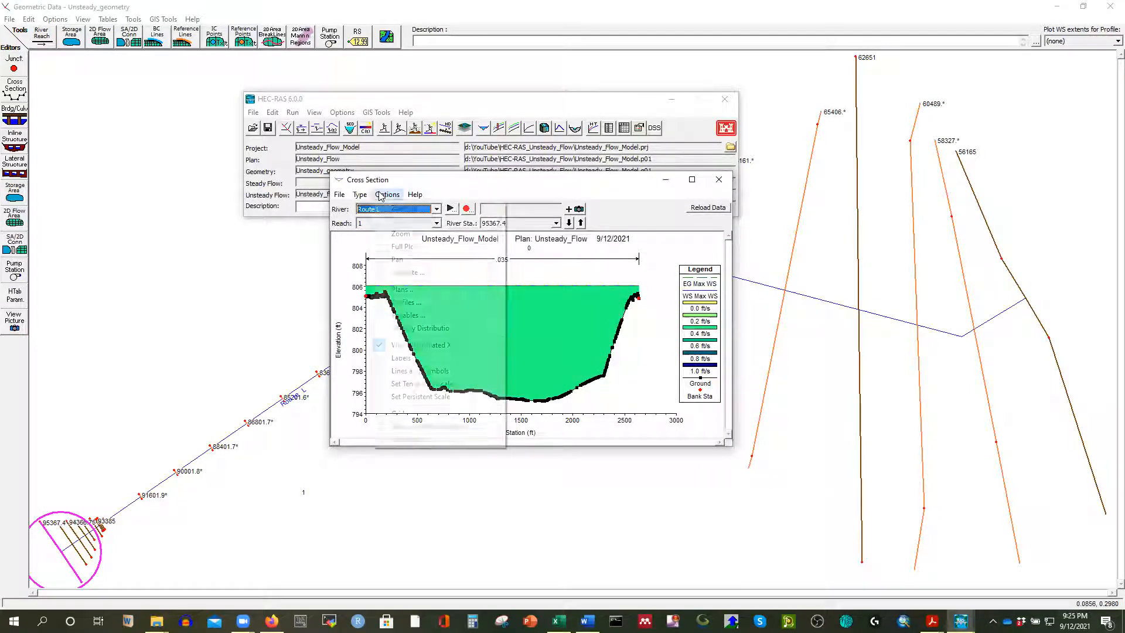
left_click(405, 316)
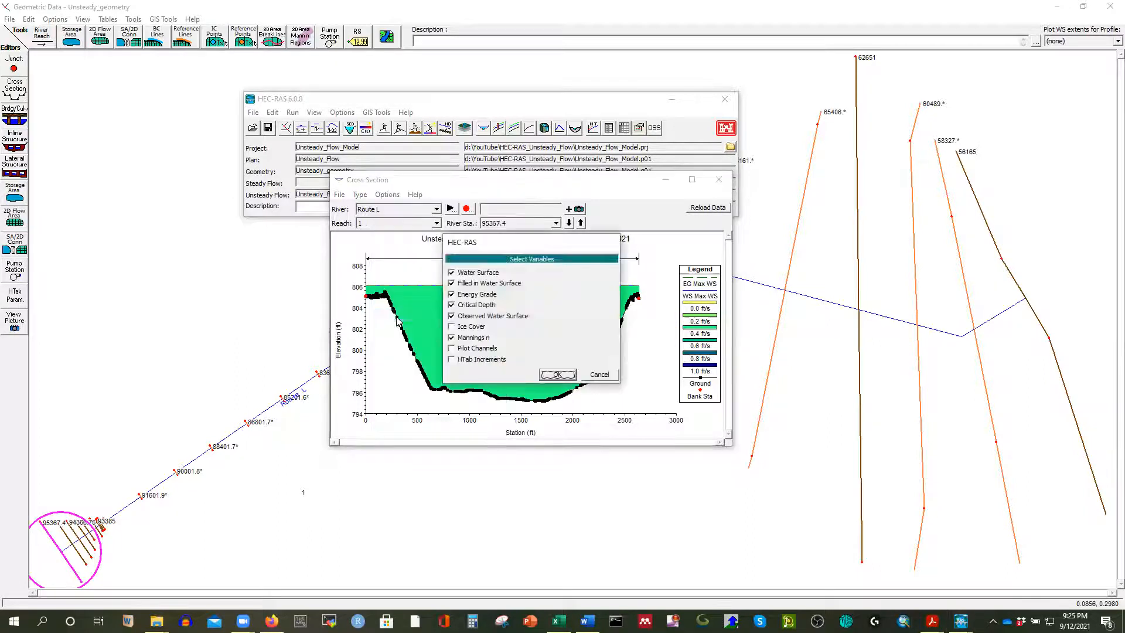
left_click(597, 376)
Step: Check the velocity distribution options of the cross section plot, keeping Maximum Range Per Plot, and close the plot
left_click(387, 194)
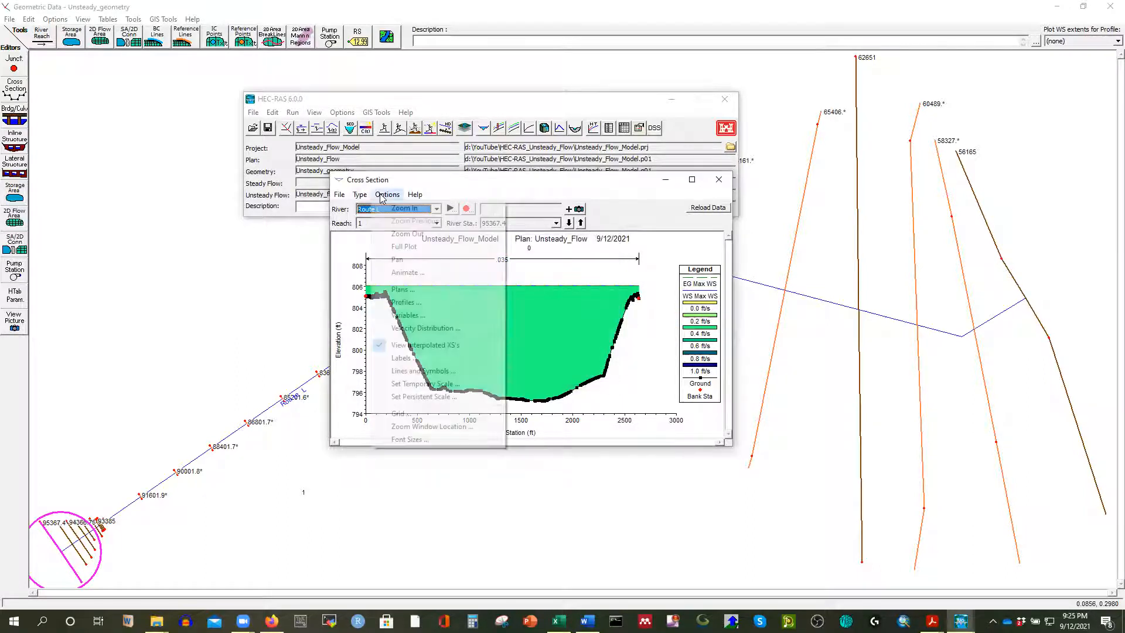
left_click(412, 329)
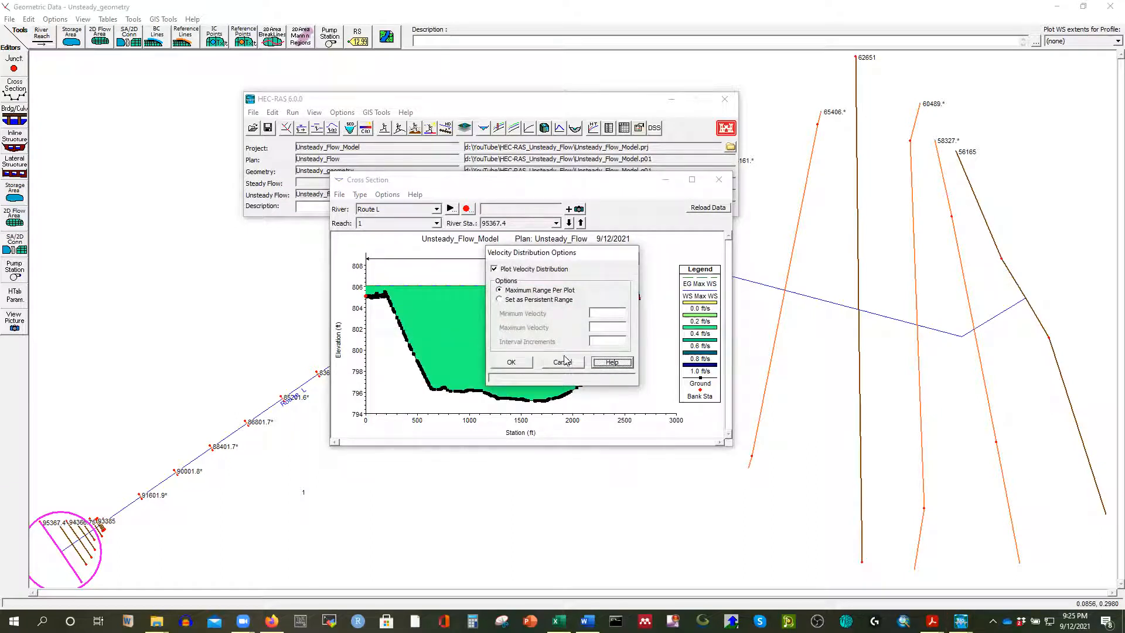
left_click(512, 362)
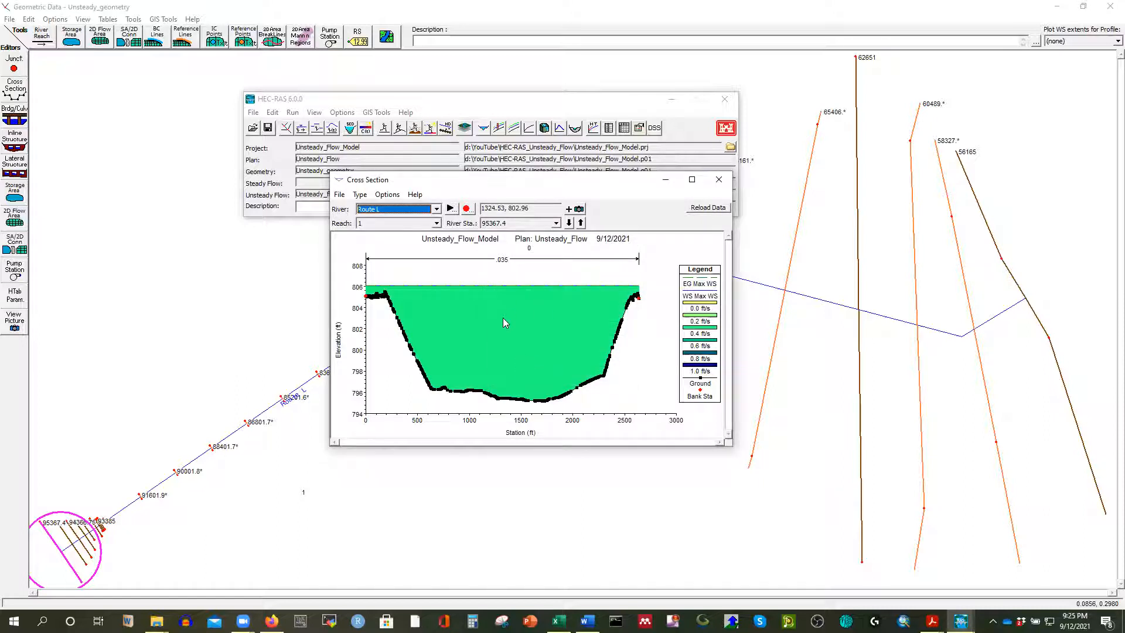
left_click(721, 182)
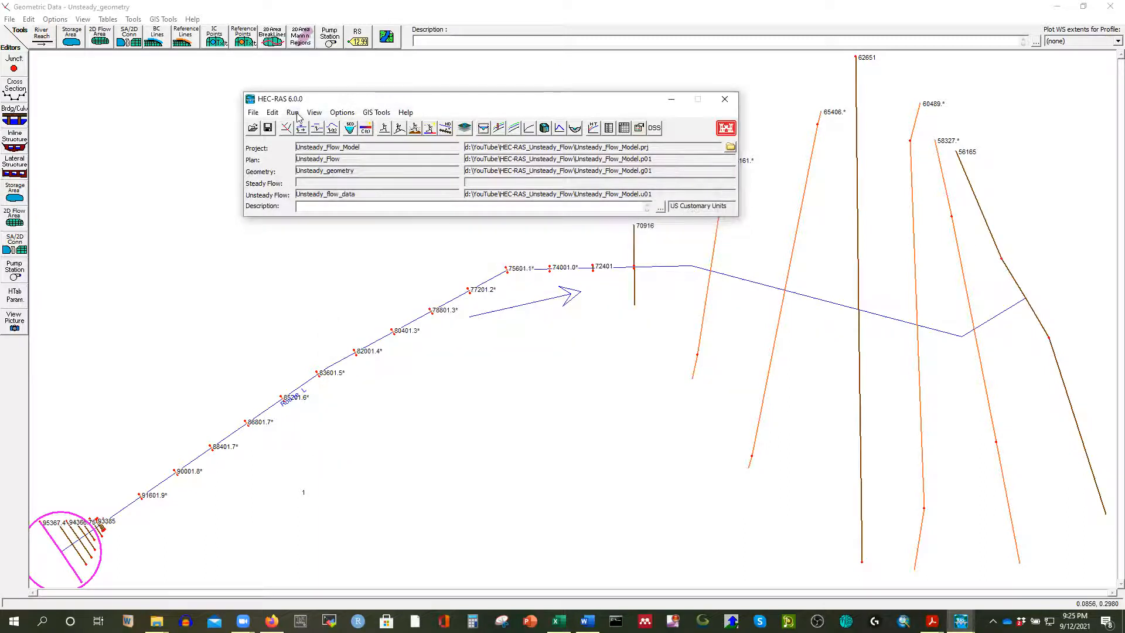
Step: Review the flow distribution locations and global subsections in the unsteady flow analysis, then close it without changes
left_click(273, 113)
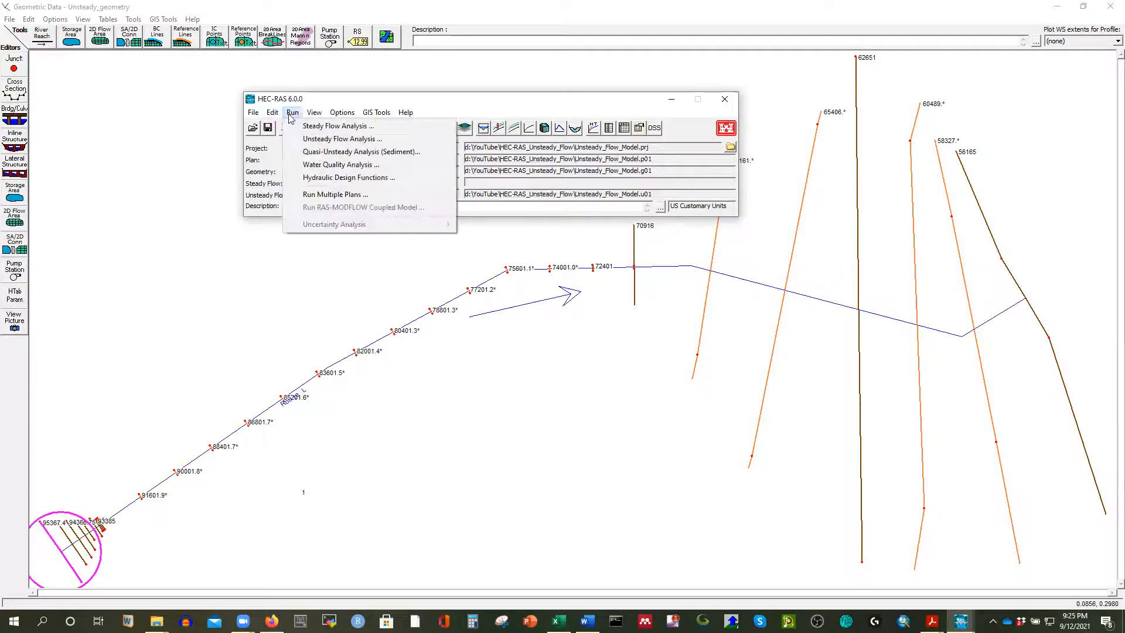
left_click(323, 140)
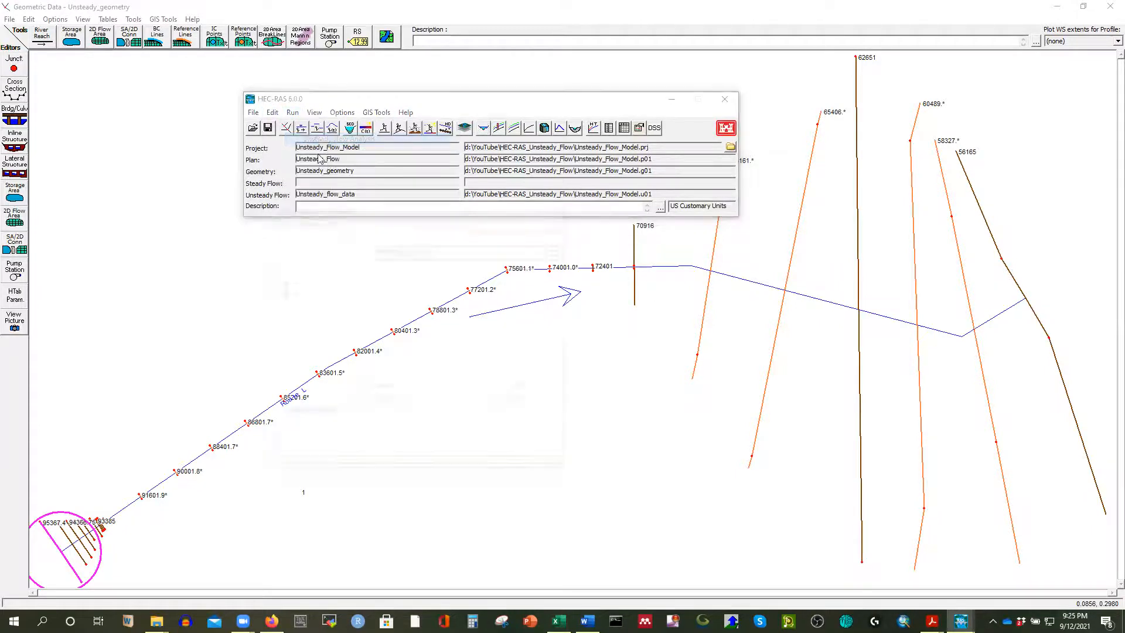
left_click(304, 220)
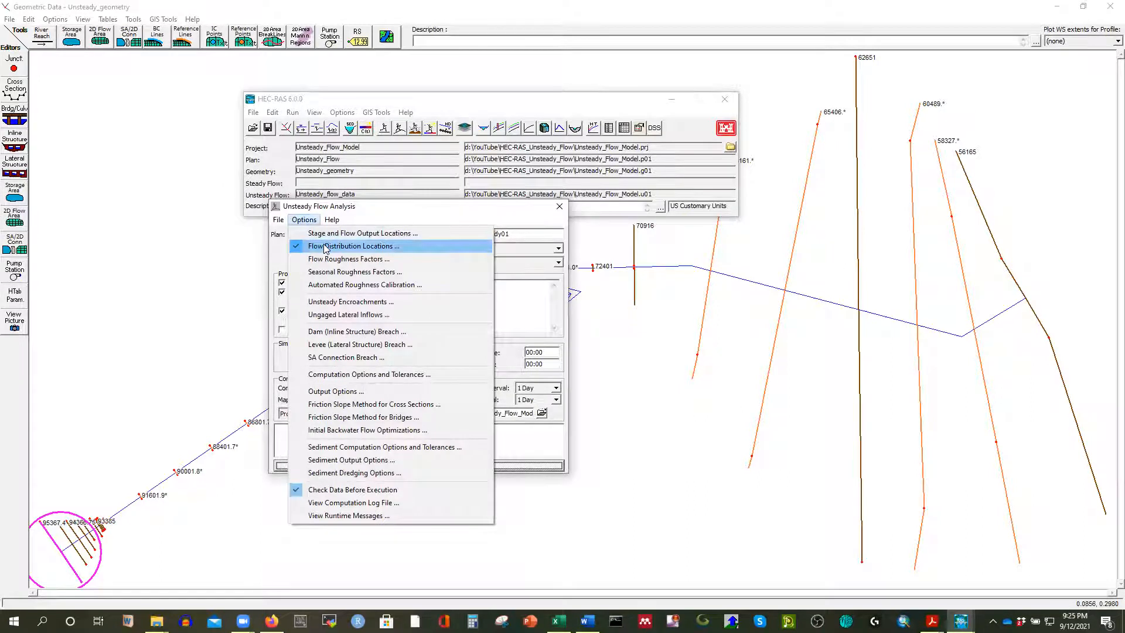
left_click(326, 247)
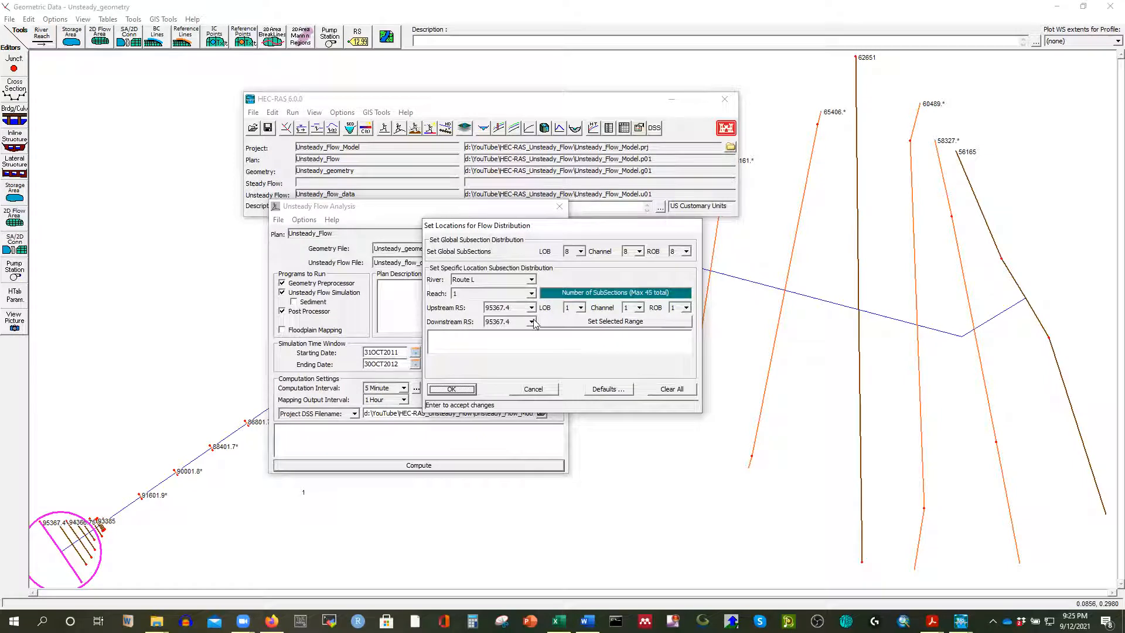
left_click(533, 390)
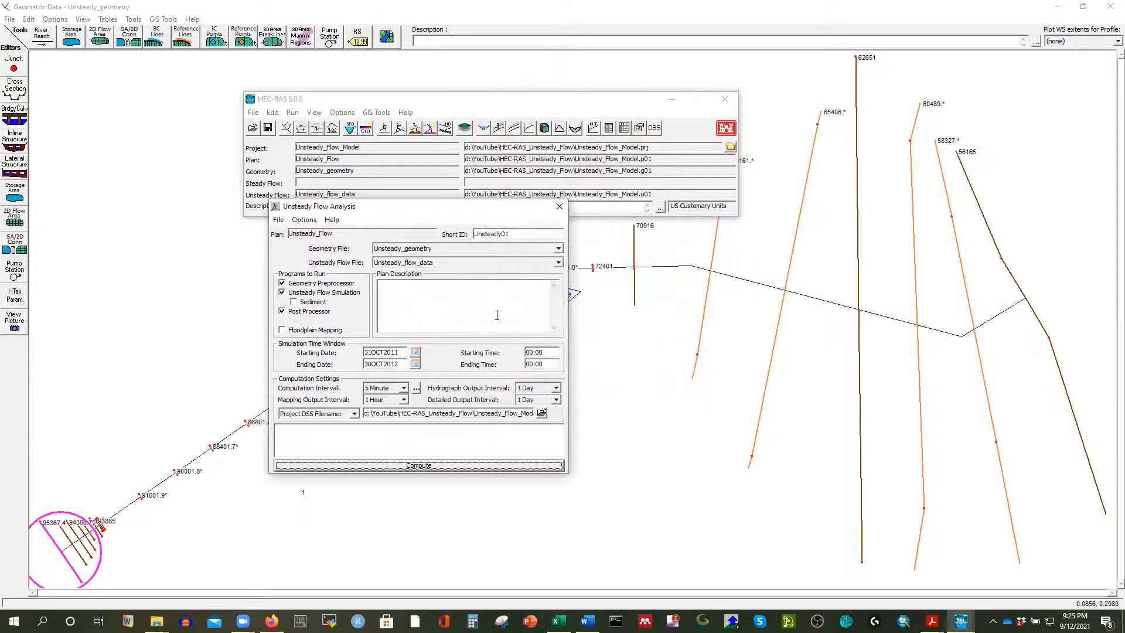
left_click(560, 206)
Step: Reopen the cross section plot for river station 95367.4 and review the Plot Velocity Distribution option
left_click(483, 129)
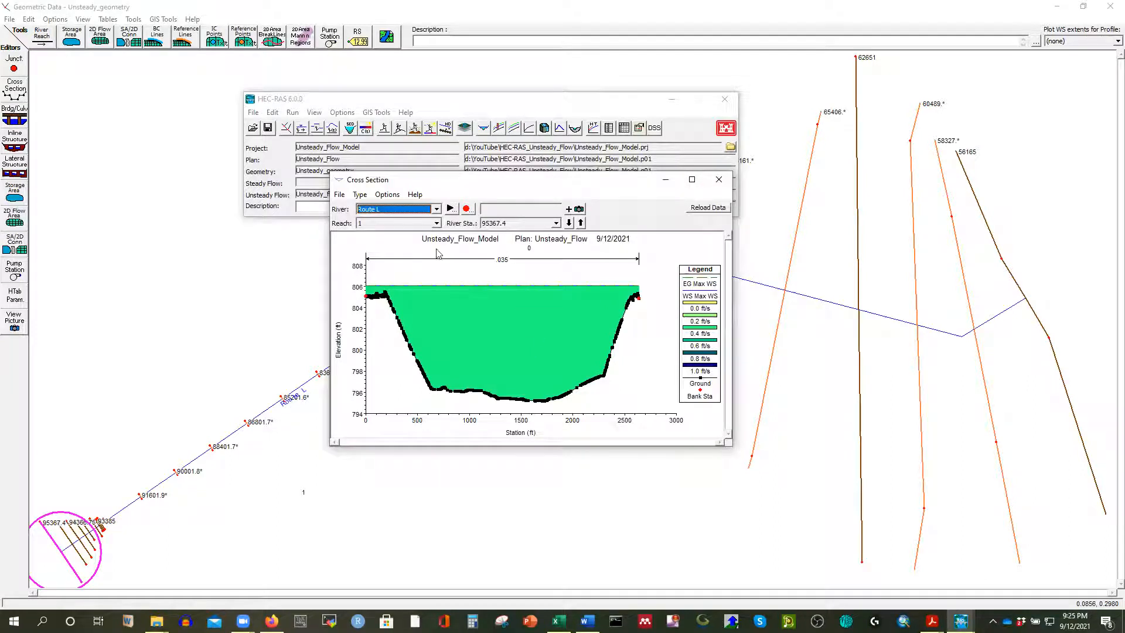
left_click(386, 195)
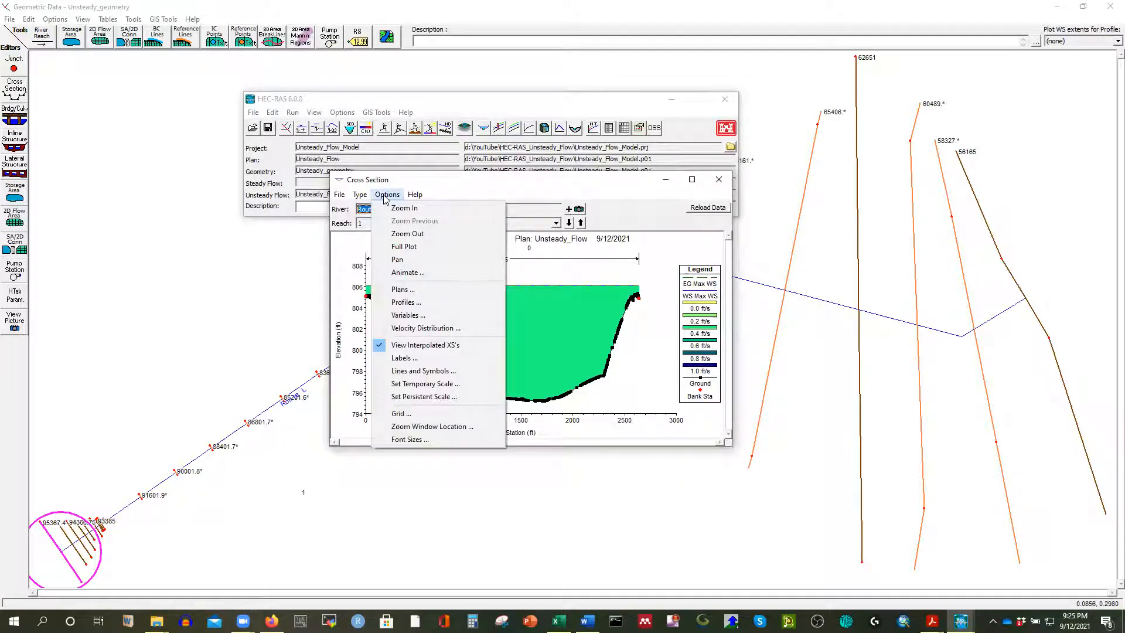
left_click(426, 330)
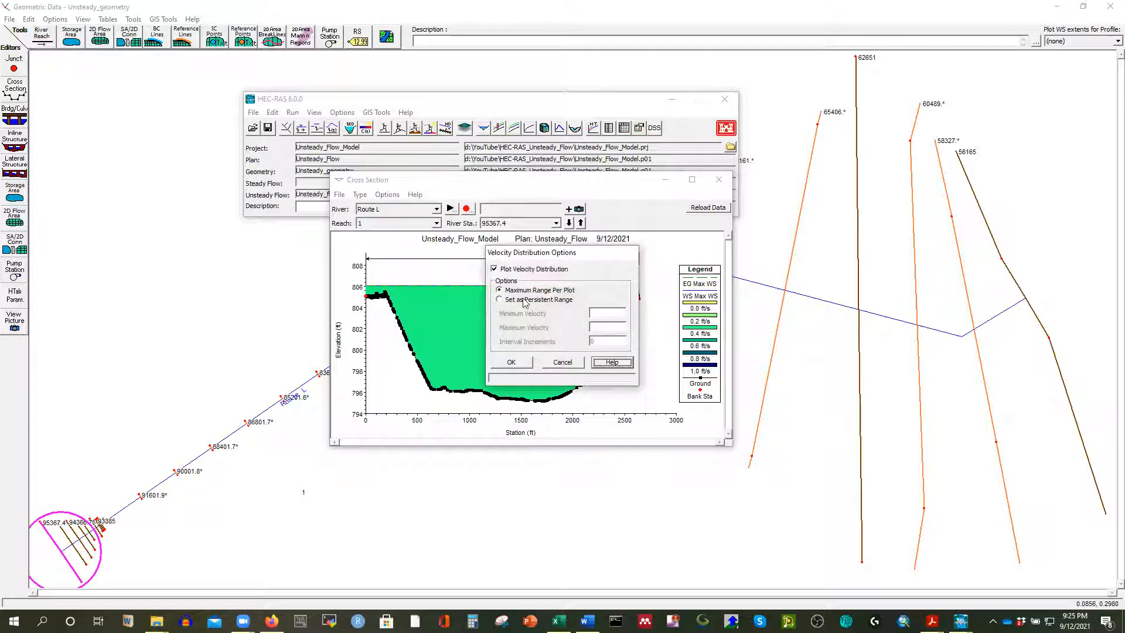
left_click(496, 271)
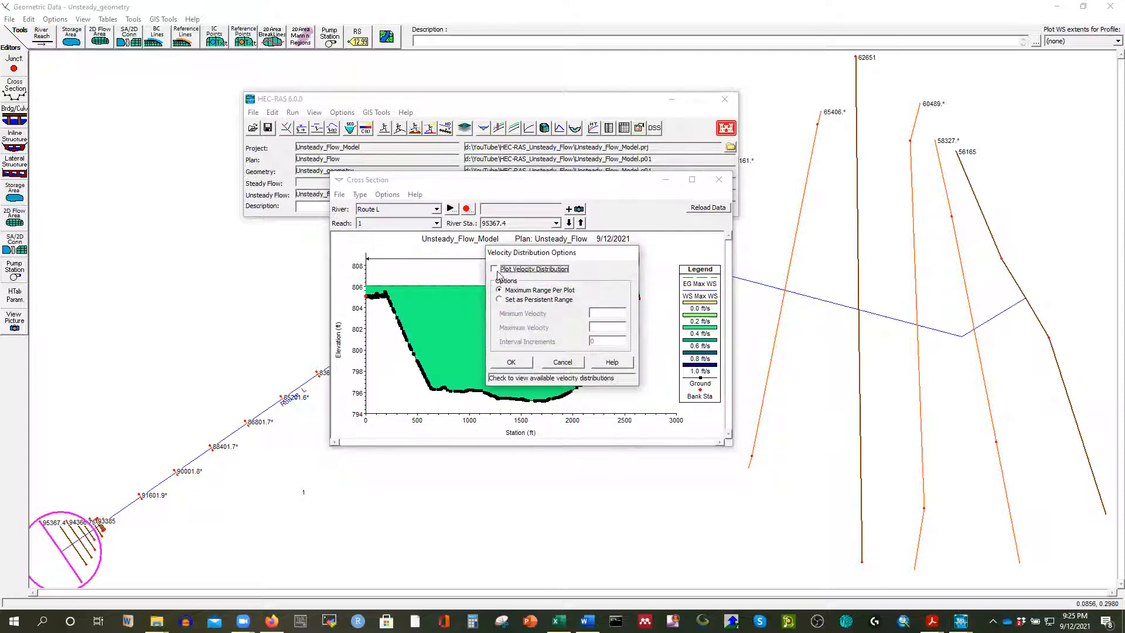
left_click(521, 364)
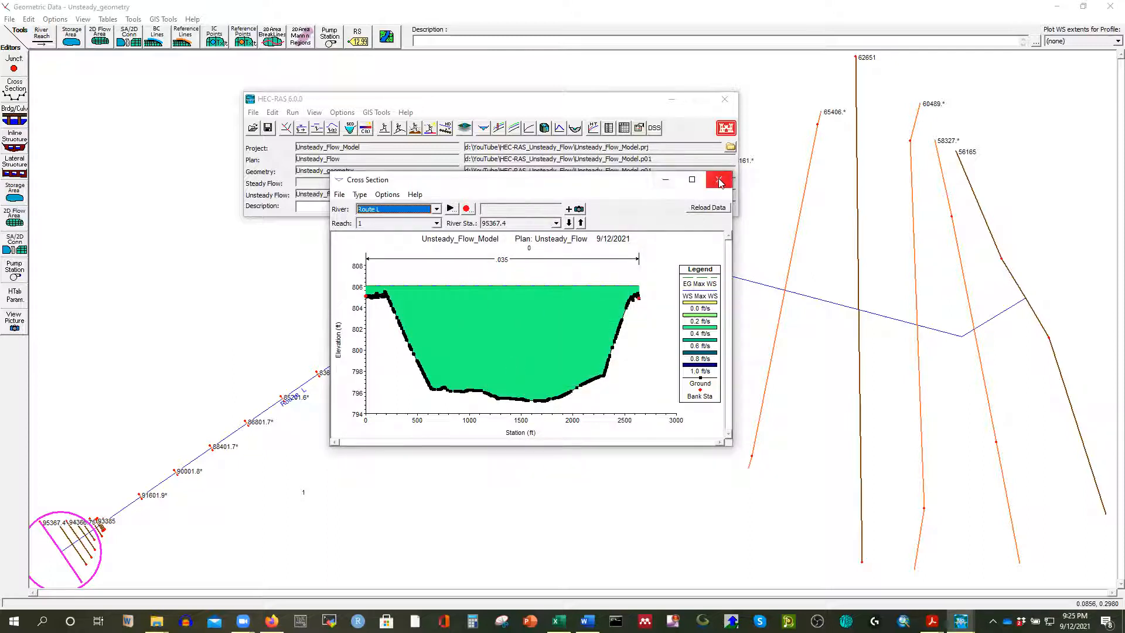
Step: Enlarge the cross section plot and compare the velocity distributions at river stations 56165 and 58327.*
left_click(581, 223)
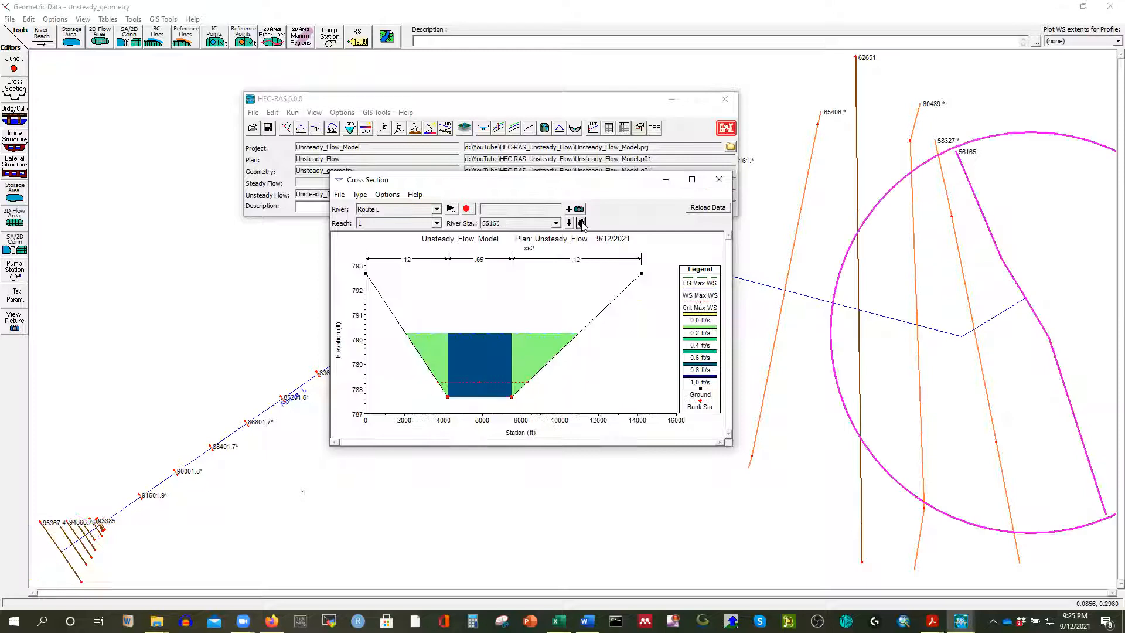
left_click(692, 179)
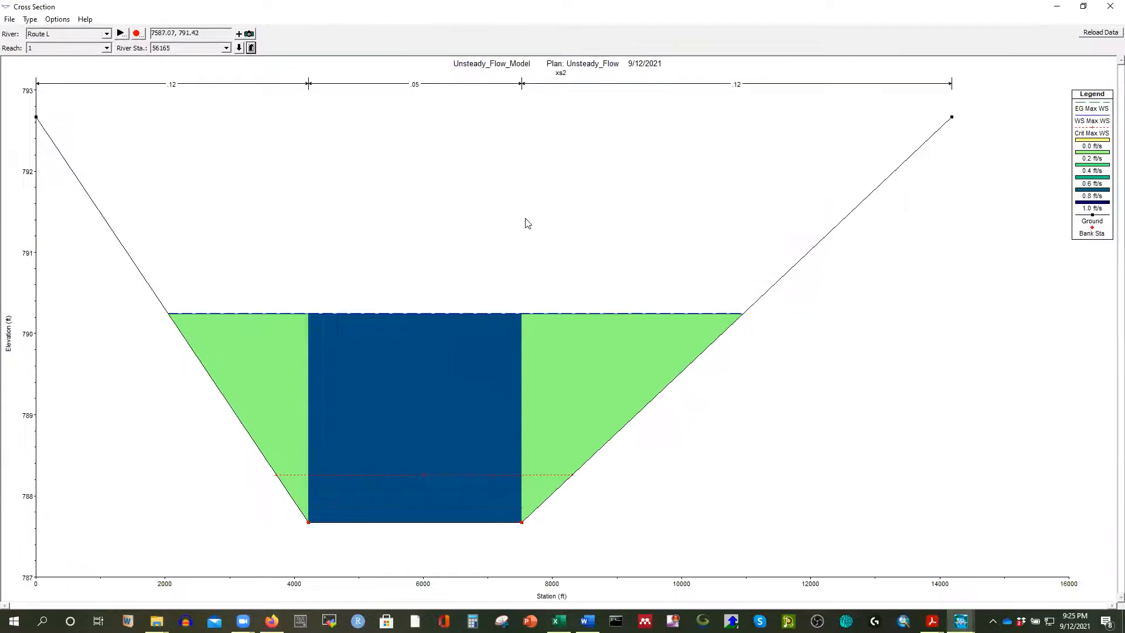
left_click(252, 48)
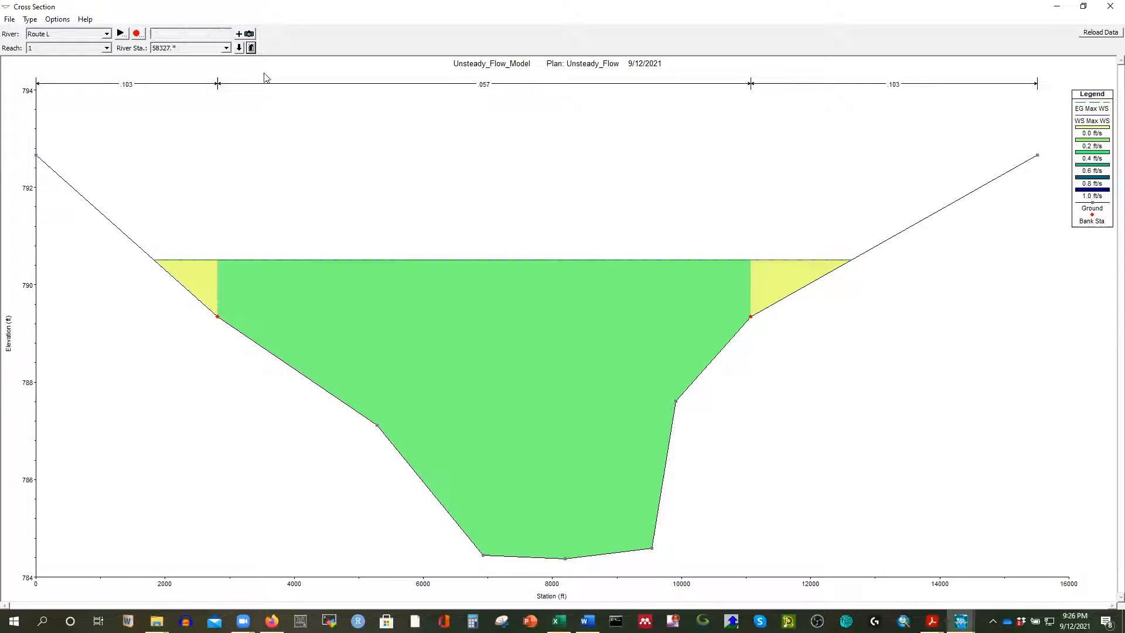
left_click(239, 48)
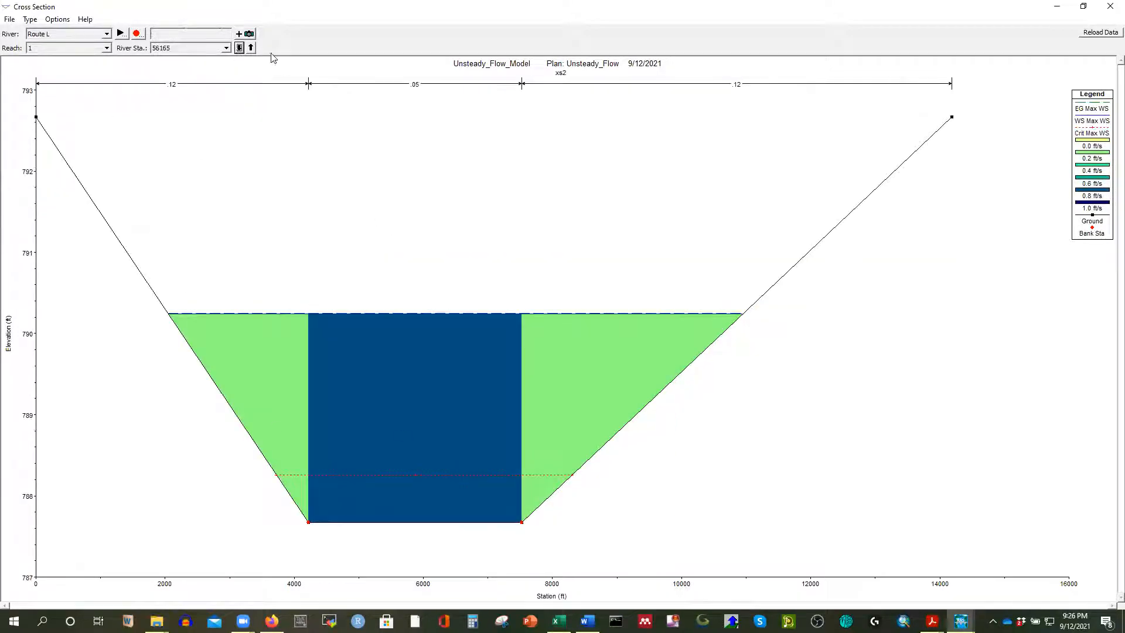
Step: Browse the velocity distributions at successive downstream cross sections of Route L, looping past the reach end to station 93398.9, then close the plot
left_click(240, 48)
left_click(240, 48)
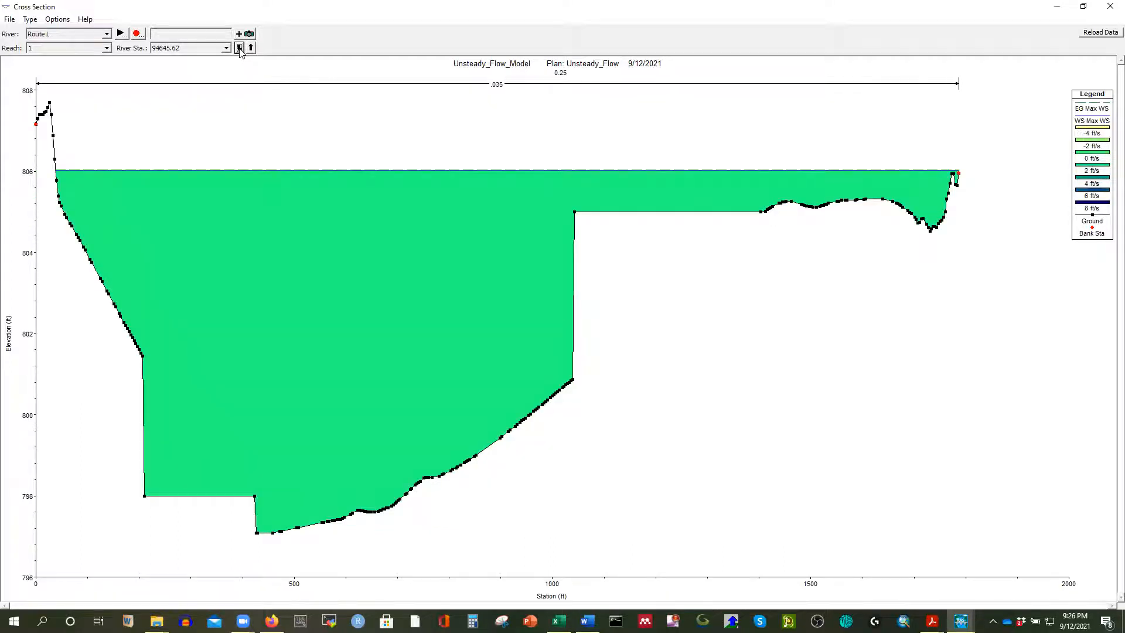
left_click(239, 48)
left_click(240, 48)
left_click(239, 48)
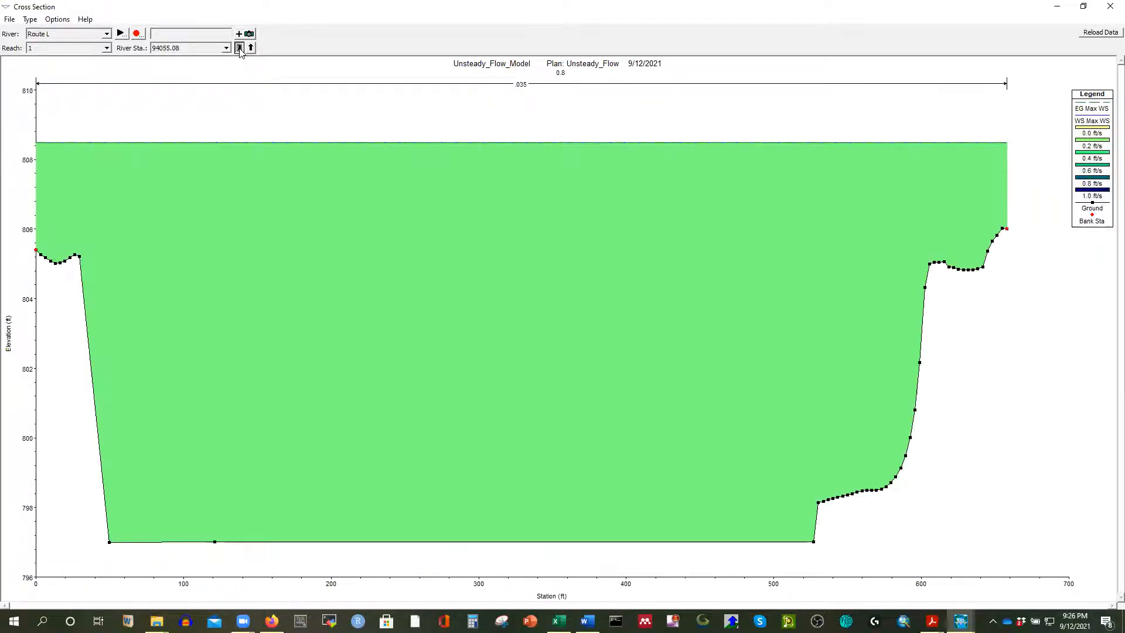
left_click(240, 48)
left_click(240, 48)
left_click(239, 48)
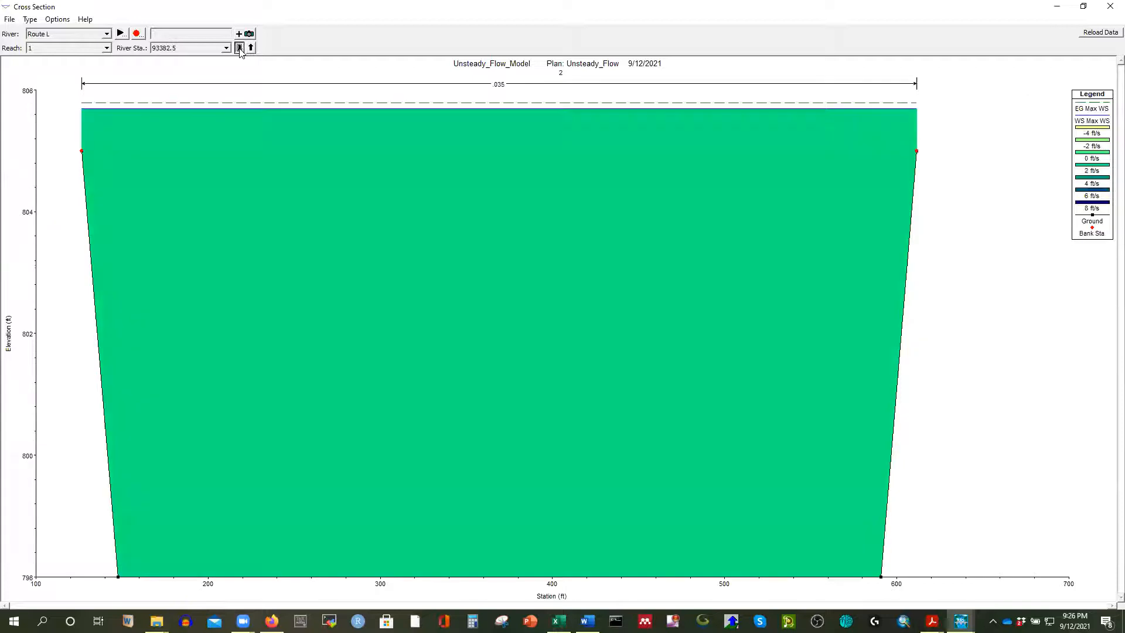
left_click(240, 48)
left_click(240, 48)
left_click(240, 48)
left_click(239, 48)
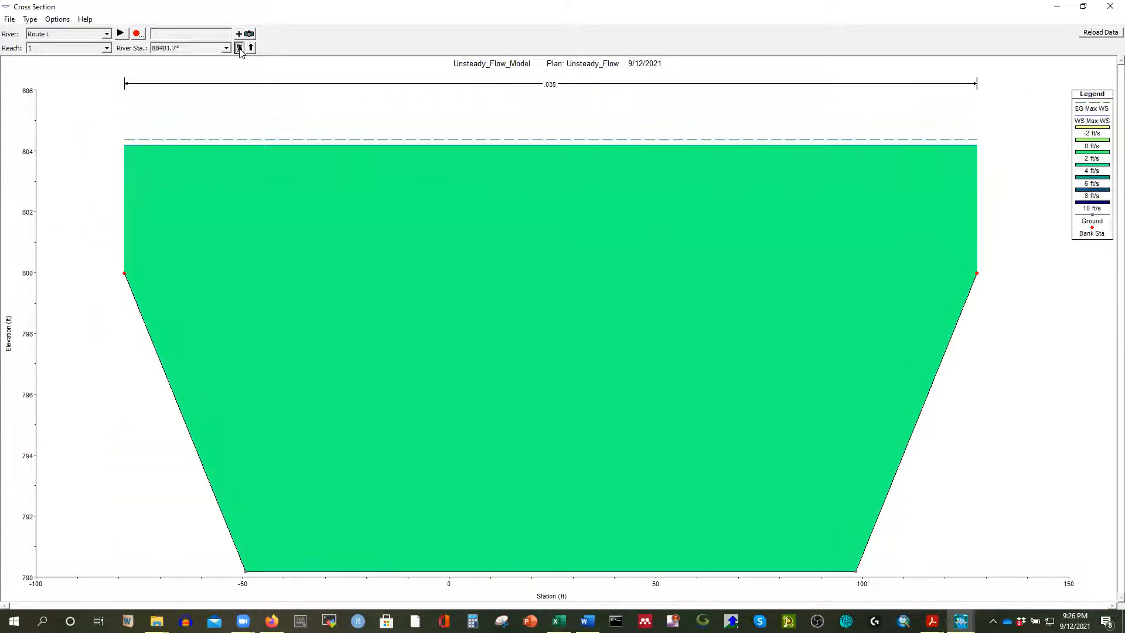
left_click(240, 48)
left_click(240, 48)
left_click(240, 48)
left_click(240, 48)
left_click(239, 48)
left_click(240, 48)
left_click(240, 48)
left_click(240, 48)
left_click(240, 48)
left_click(239, 48)
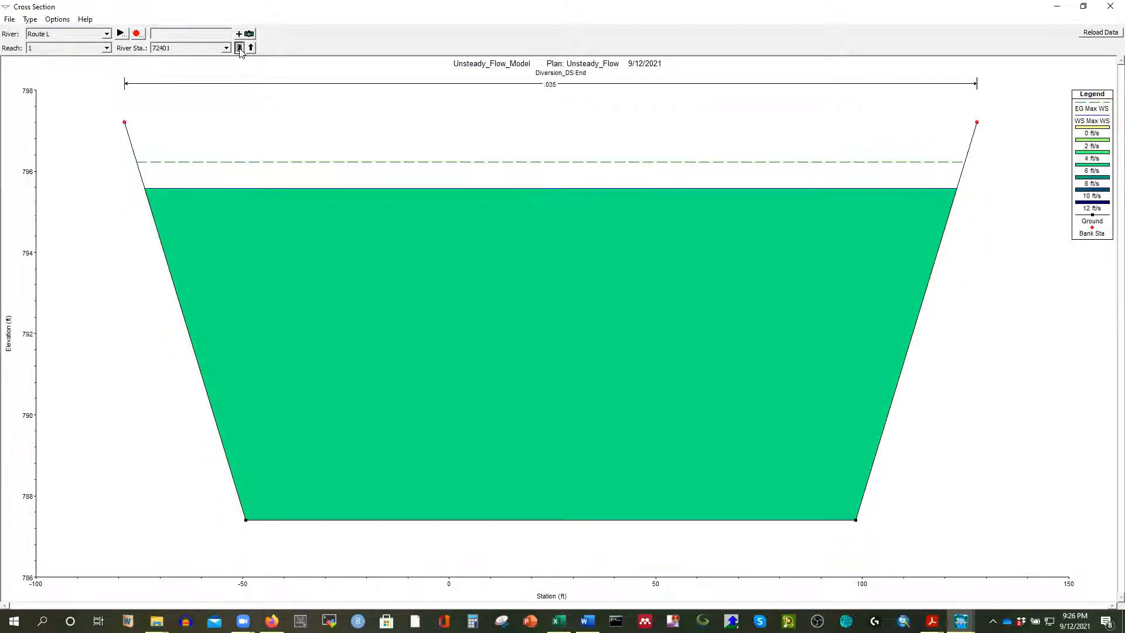
left_click(240, 48)
left_click(239, 48)
left_click(240, 48)
left_click(240, 48)
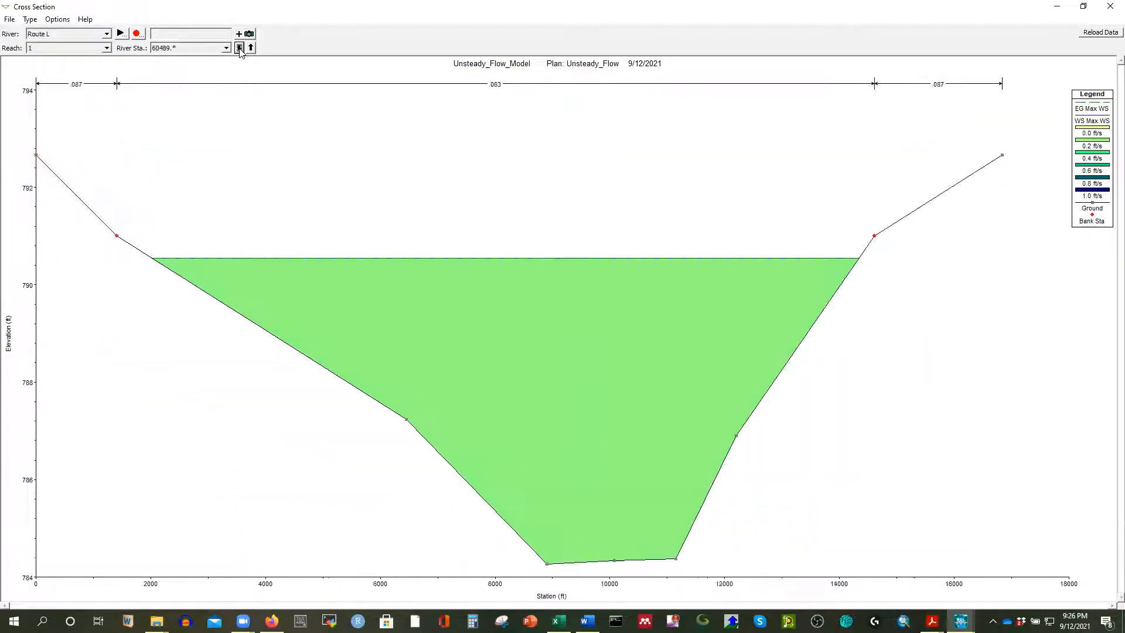
left_click(239, 48)
left_click(240, 48)
left_click(240, 48)
left_click(239, 48)
left_click(240, 48)
left_click(240, 48)
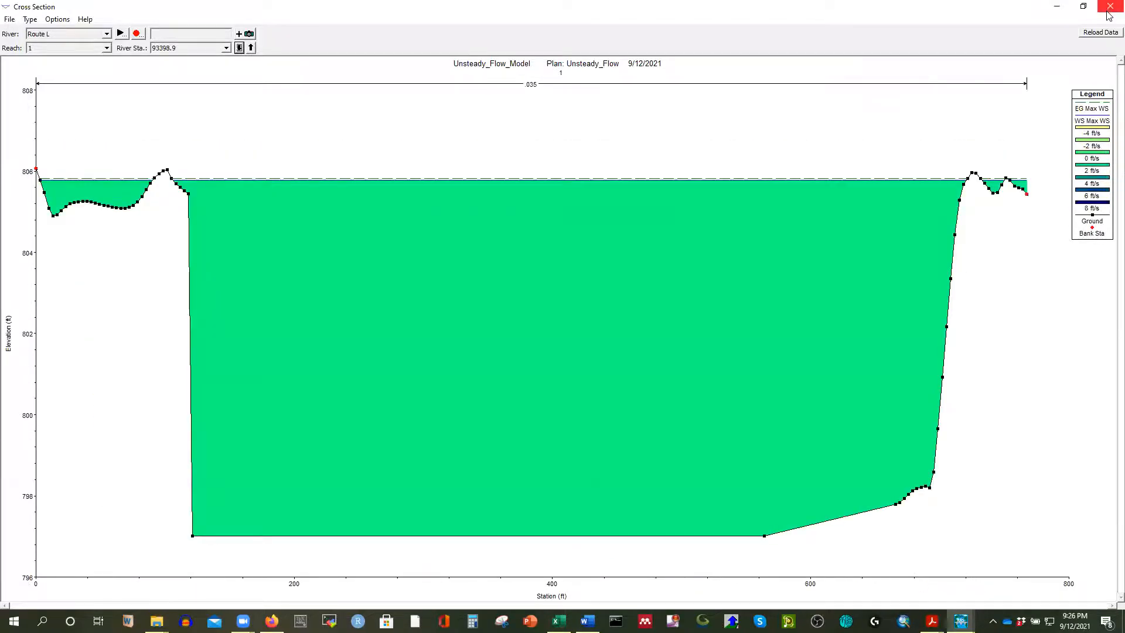
left_click(1110, 6)
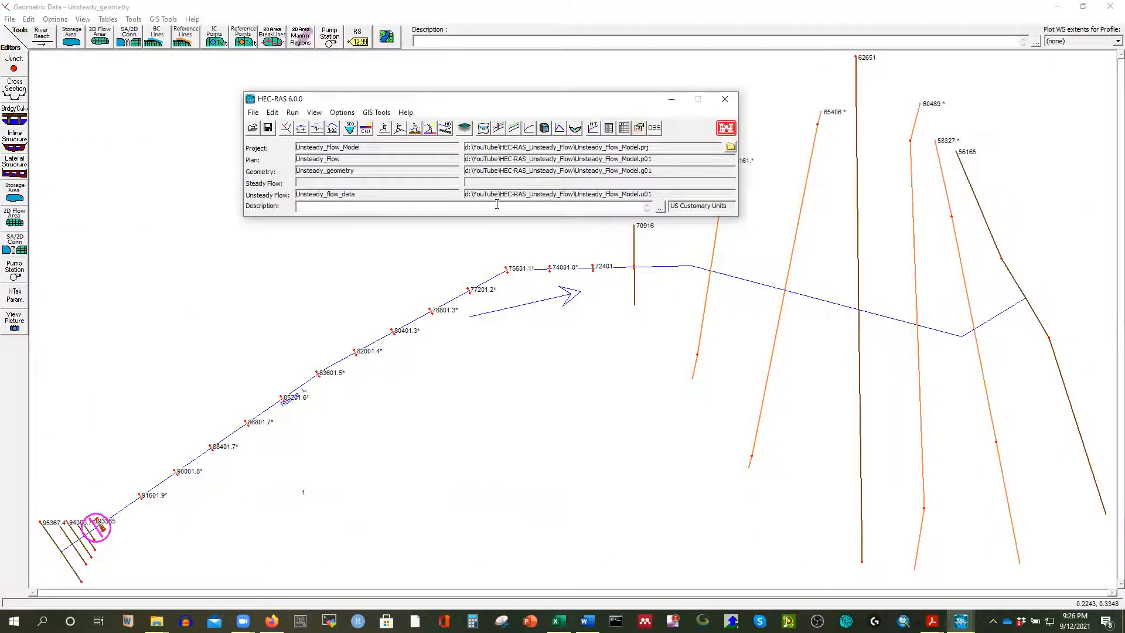
Step: Open the water surface profile plot of Route L at full size and play its time-step animation, replaying it from the Max WS profile
left_click(501, 130)
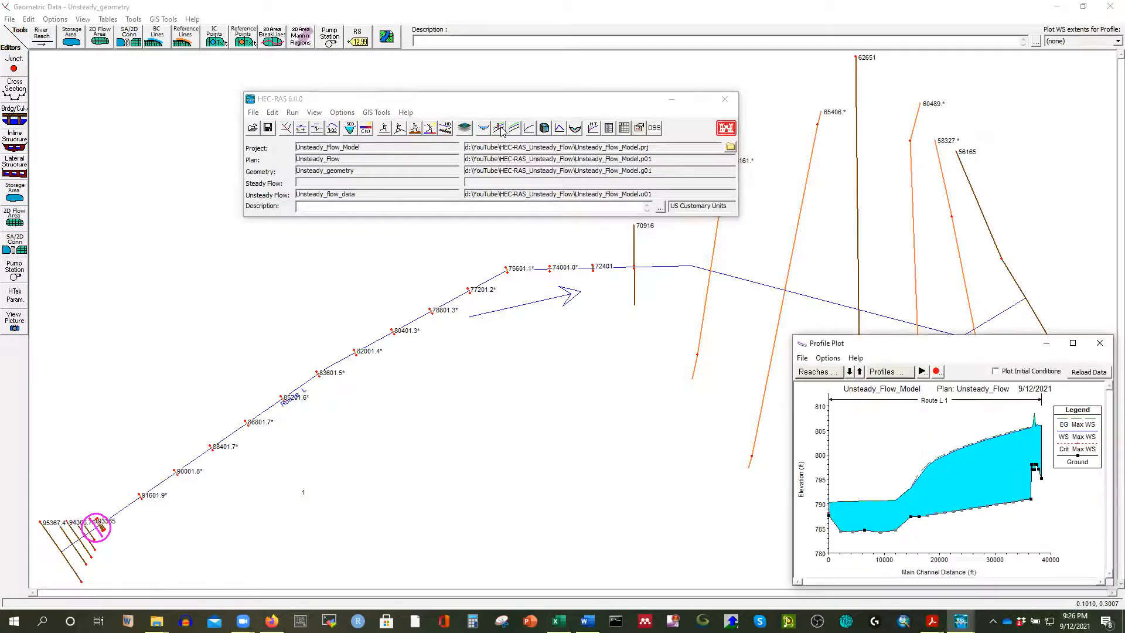
left_click(1077, 343)
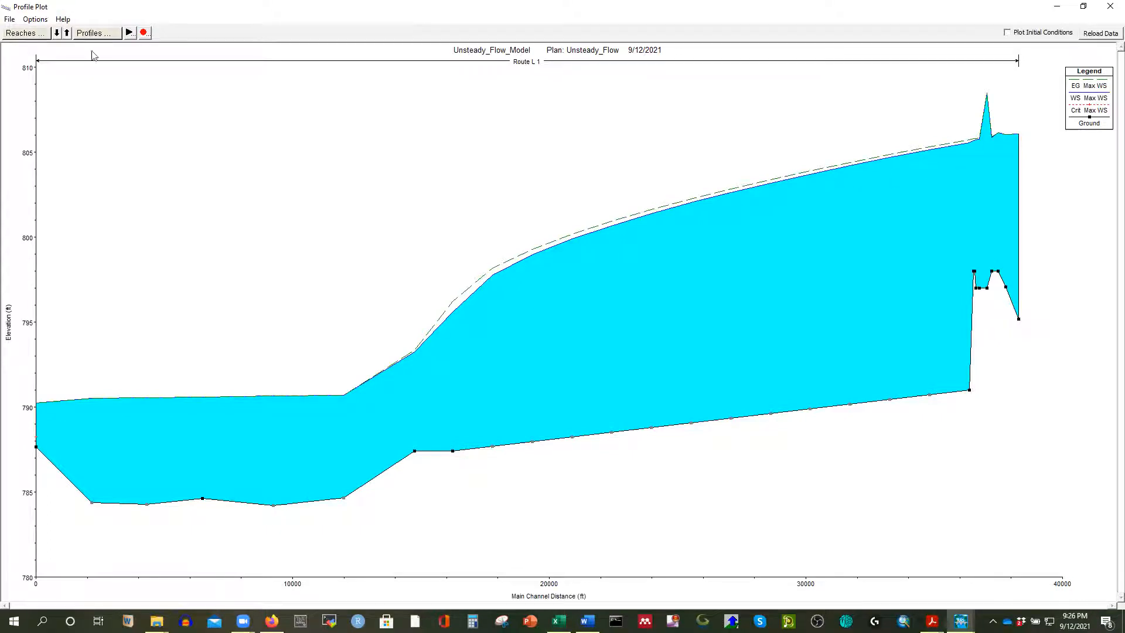
left_click(129, 33)
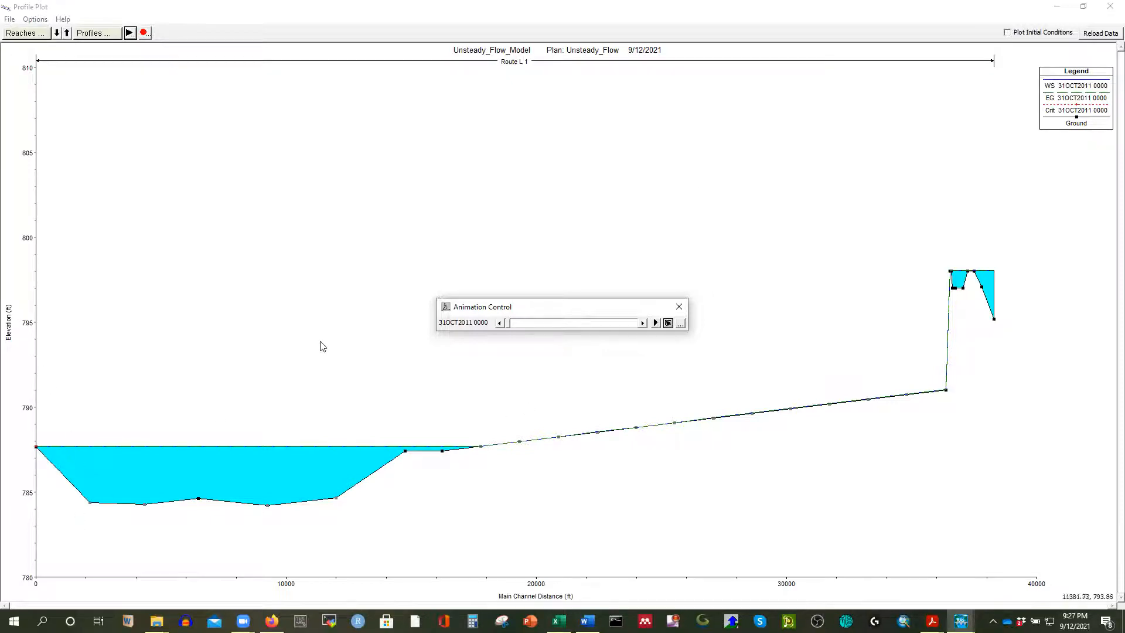
left_click(656, 323)
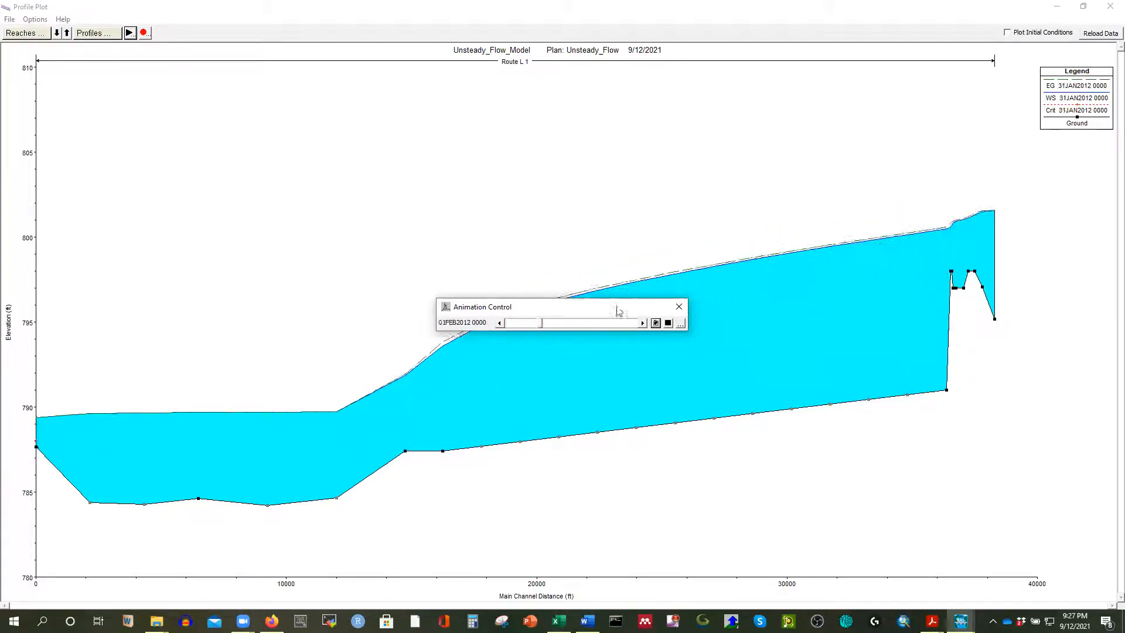
left_click_drag(568, 309, 171, 92)
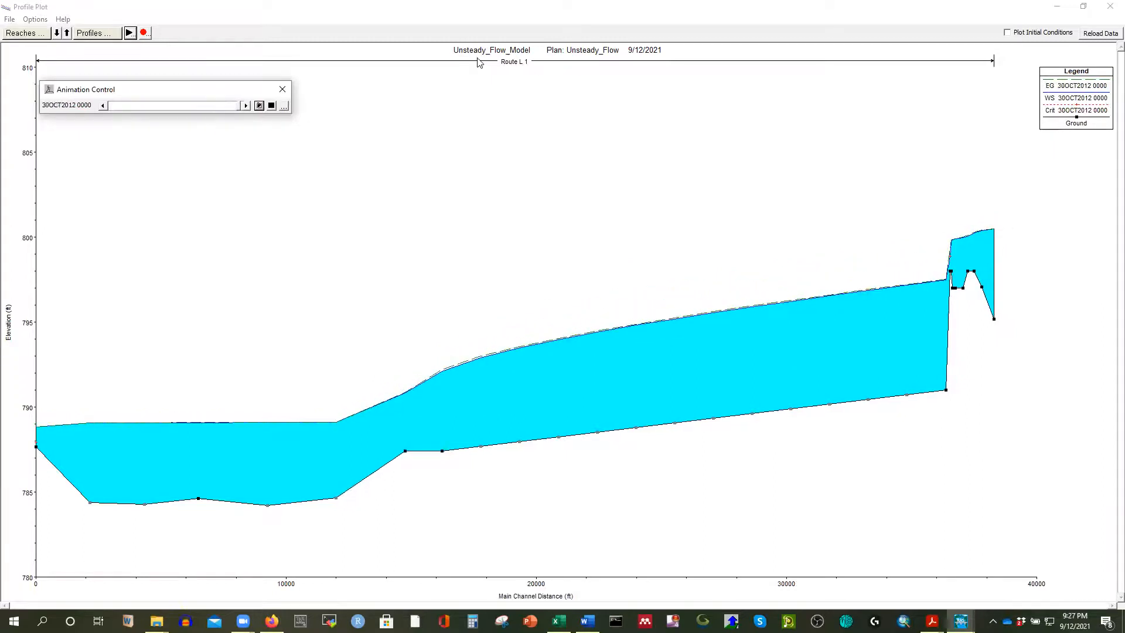
left_click_drag(241, 107, 99, 113)
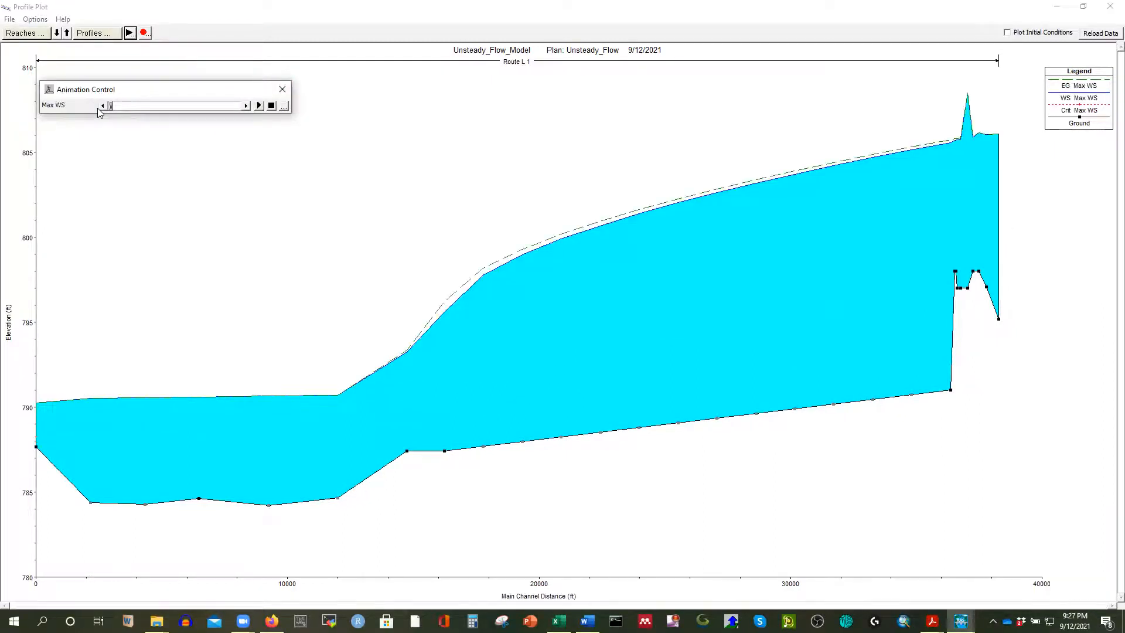
left_click(259, 106)
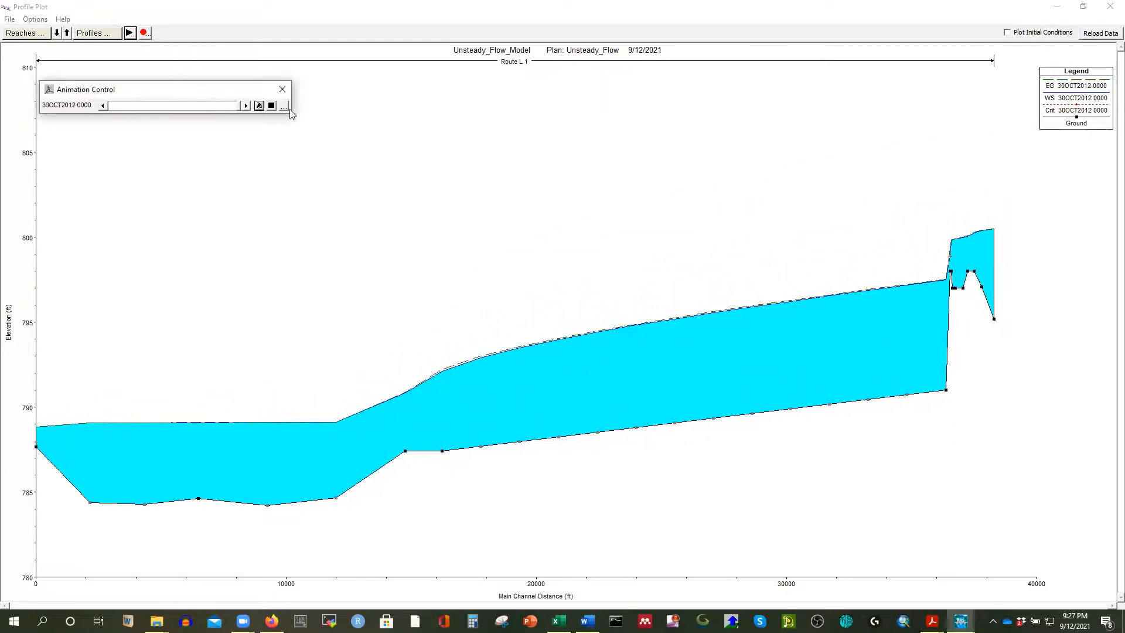
Step: Replay the profile animation at slower speeds, trying several delays between zero and 1 sec/prof, and close the animation control and the profile plot
left_click(271, 107)
left_click(284, 106)
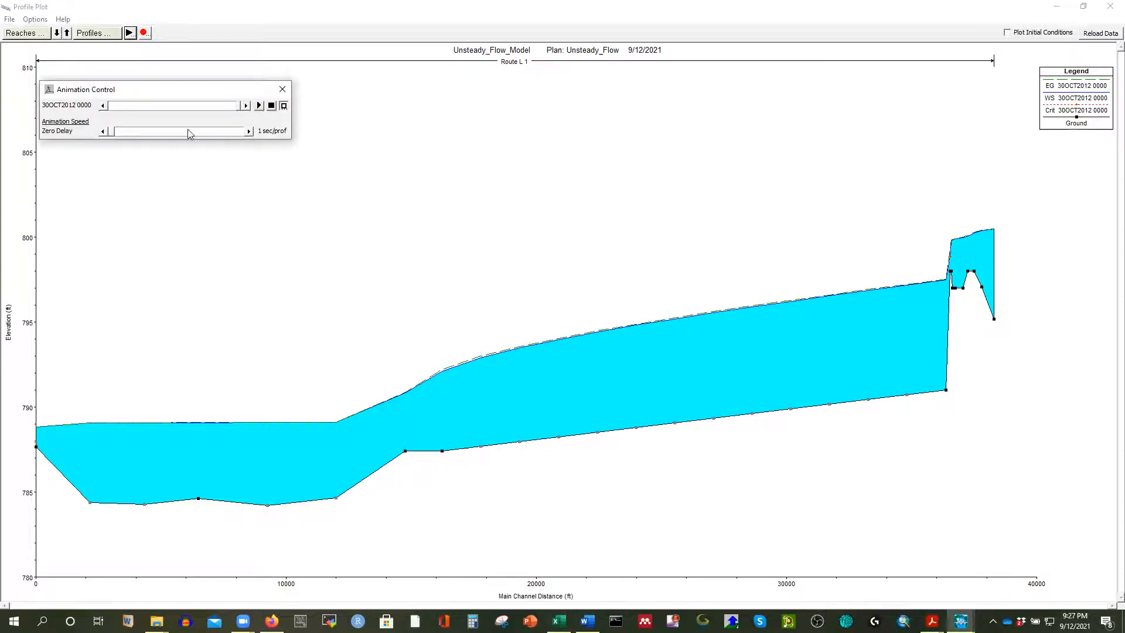
left_click_drag(111, 135, 186, 137)
left_click(259, 106)
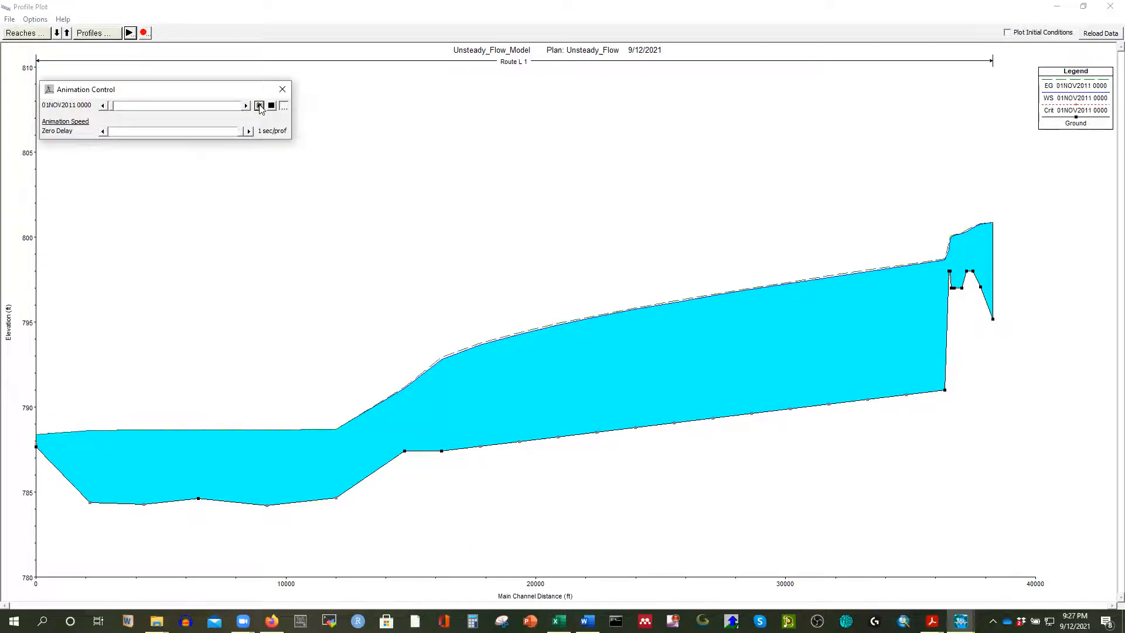
left_click_drag(241, 132, 167, 136)
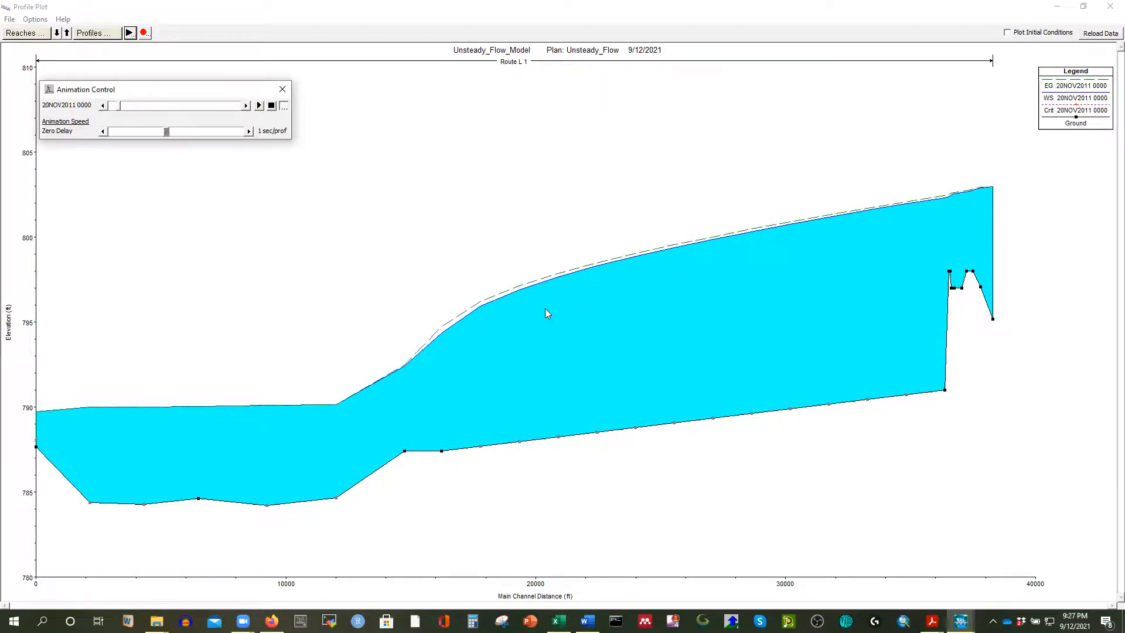
left_click_drag(166, 134, 135, 136)
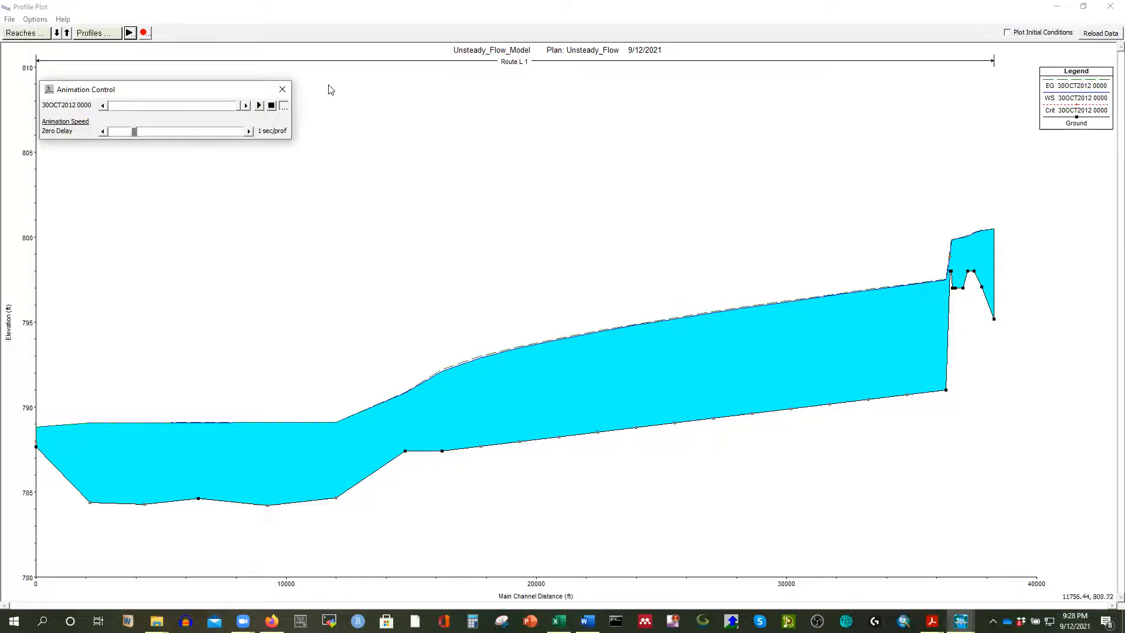
left_click(282, 91)
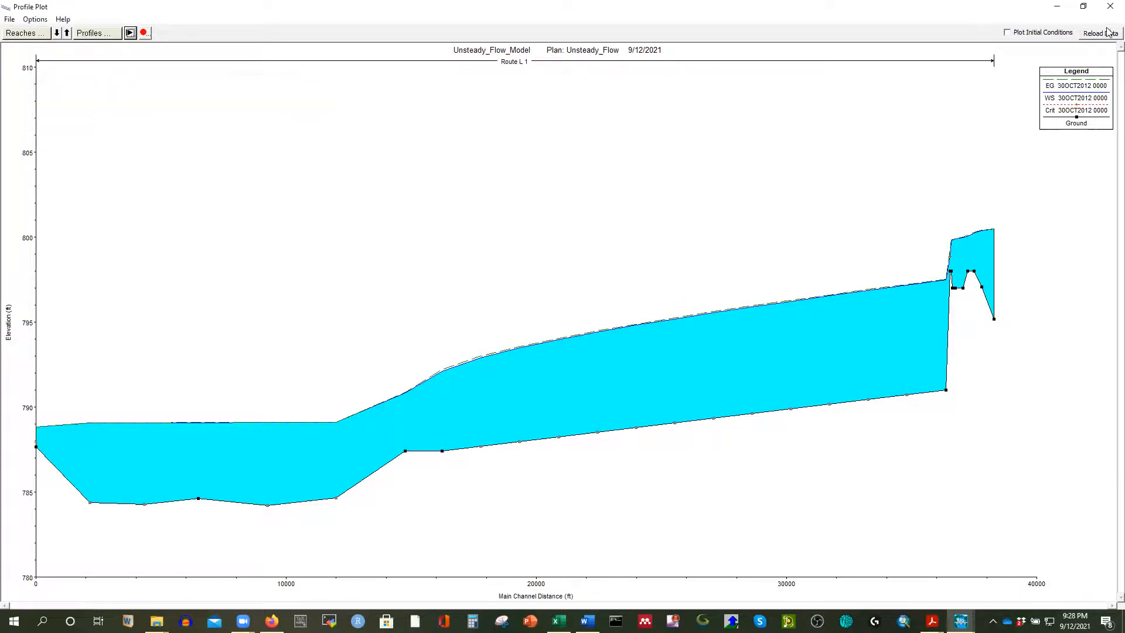
left_click(1110, 6)
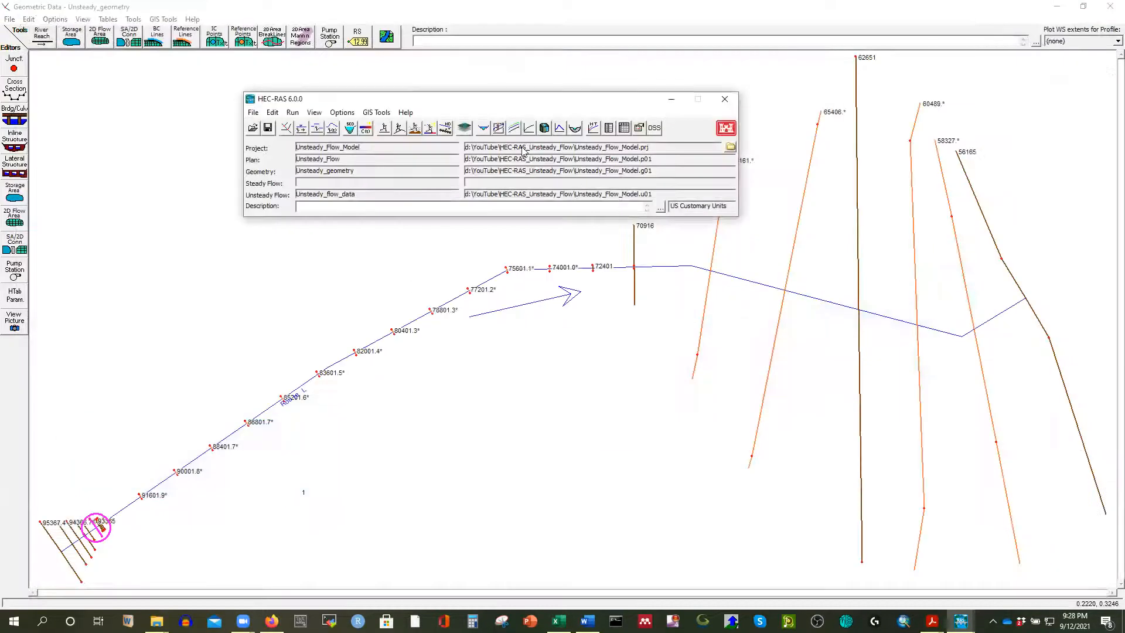
Step: Open the general profile plot of velocities, enlarge it to examine the velocity along Route L, and close it
left_click(514, 128)
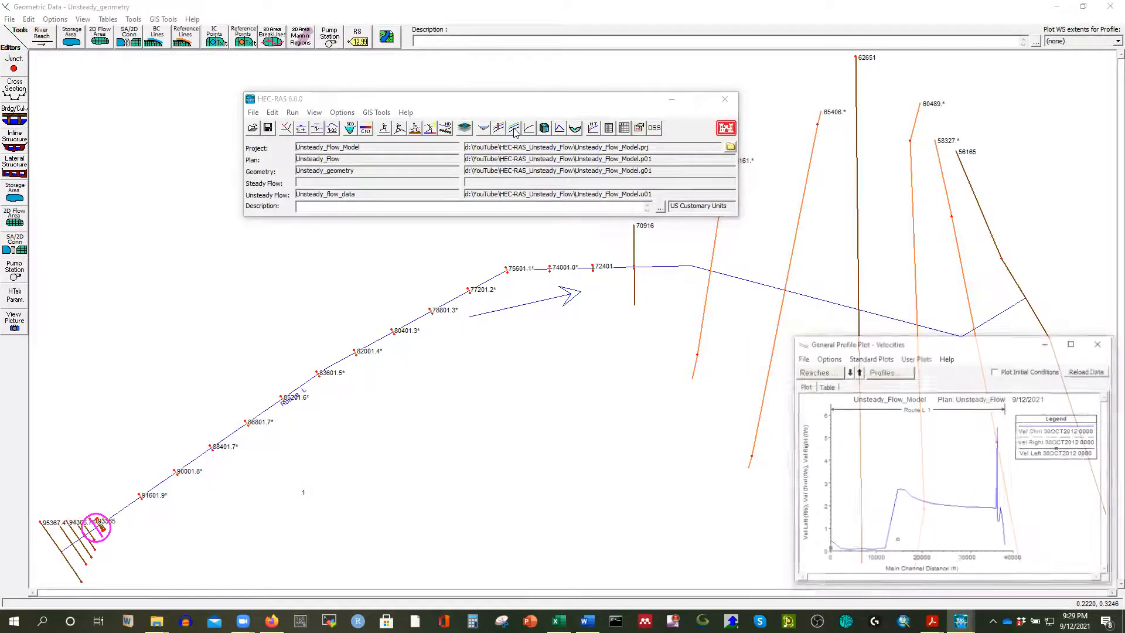
left_click_drag(956, 339, 362, 151)
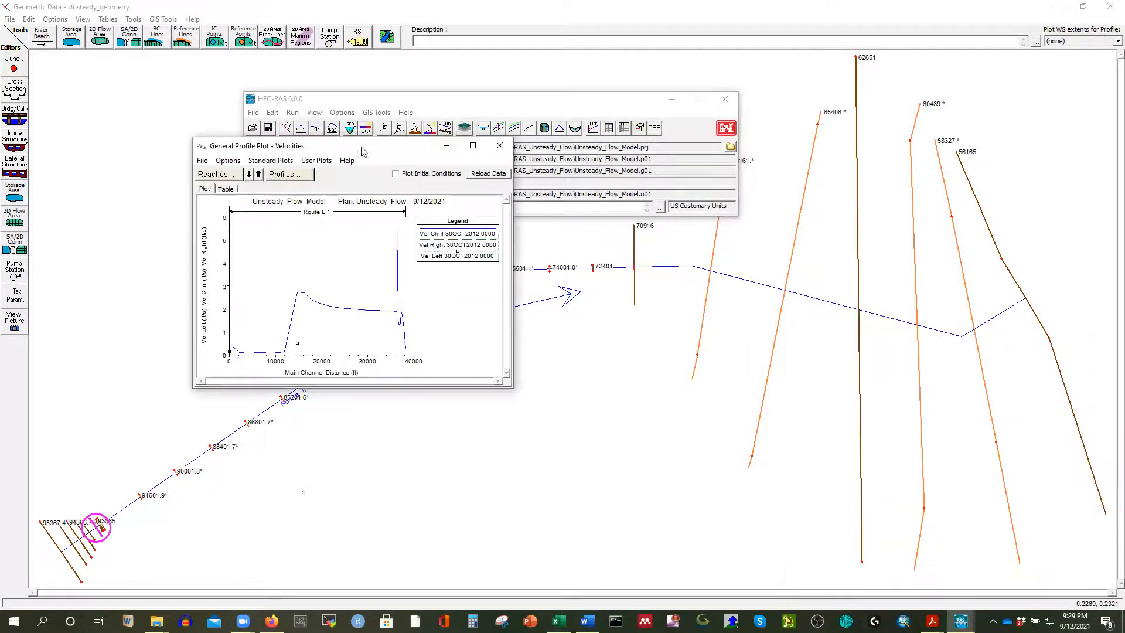
left_click(473, 145)
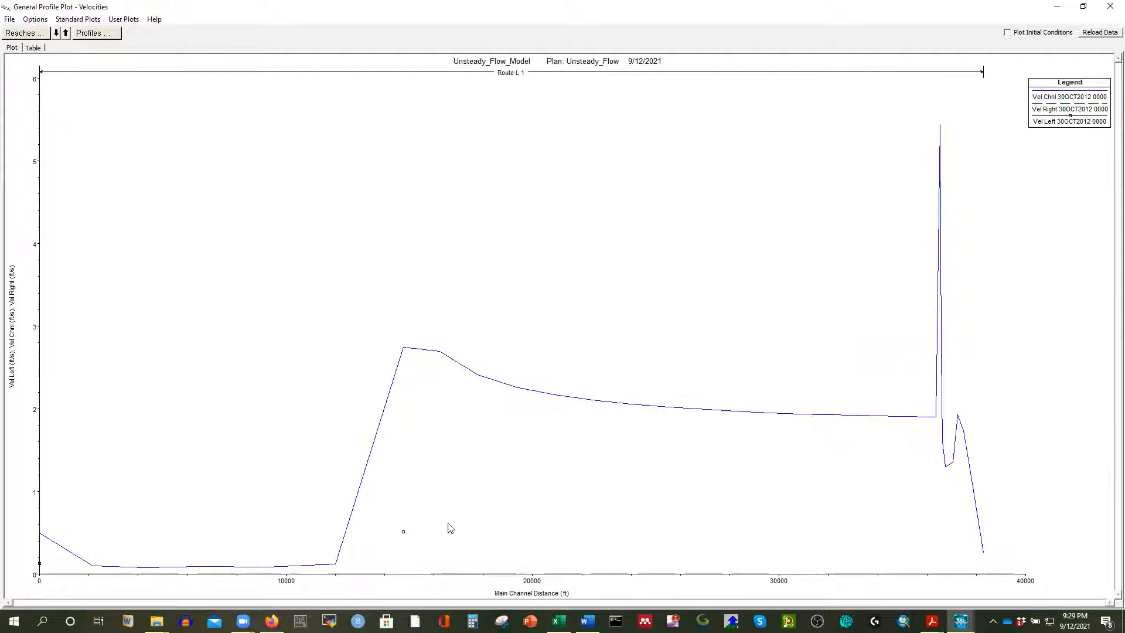
left_click(1110, 5)
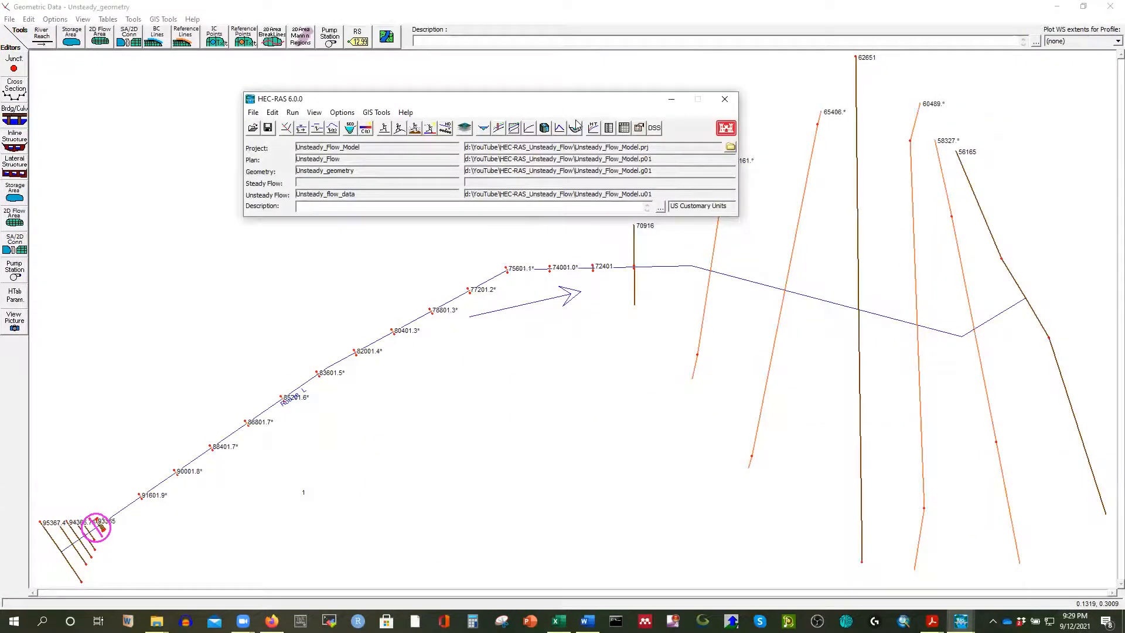
Step: Open the rating curve for river station 93398.9, view it at full size, and close it
left_click(528, 129)
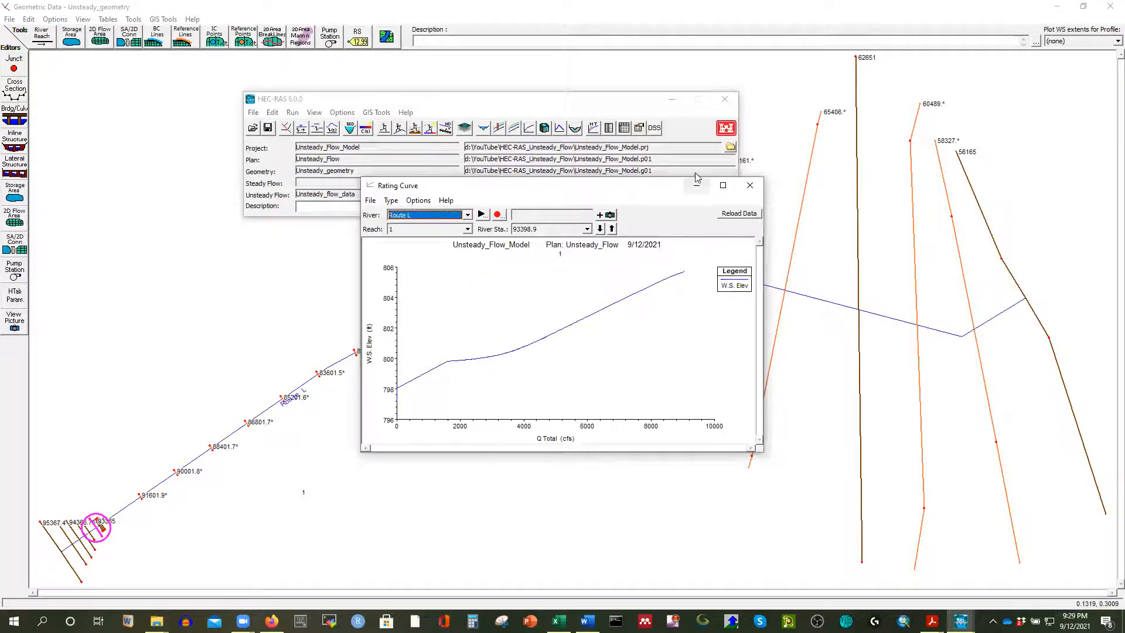
left_click(722, 185)
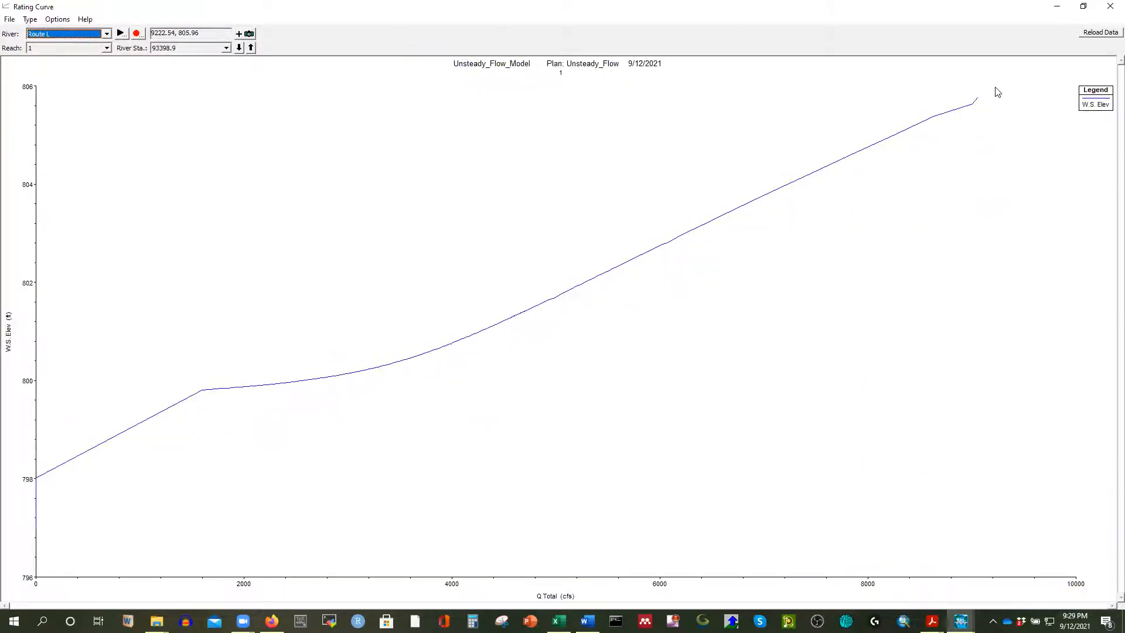
left_click(1110, 7)
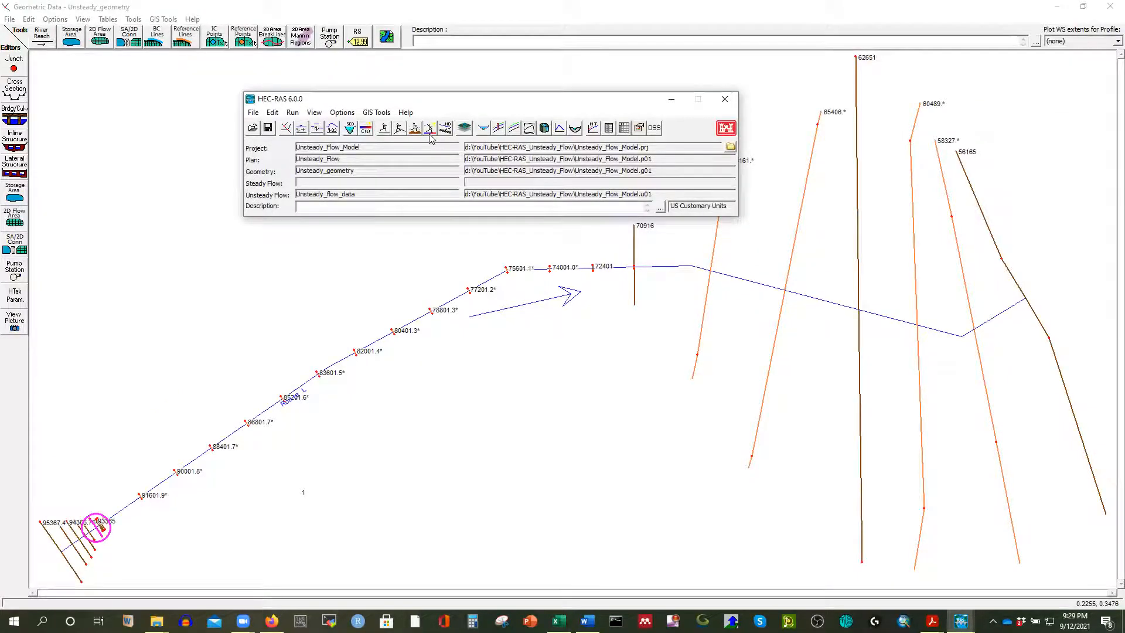
Step: Open the classic X-Y-Z perspective plot at full size and rotate it to a rotation angle of 55
left_click(292, 113)
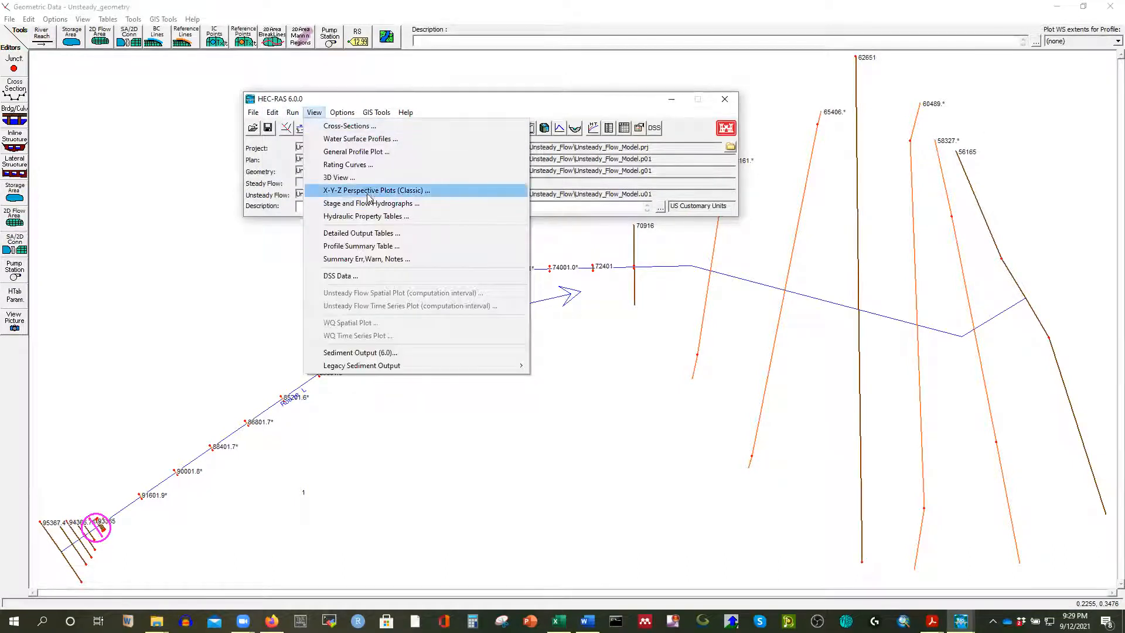
left_click(368, 197)
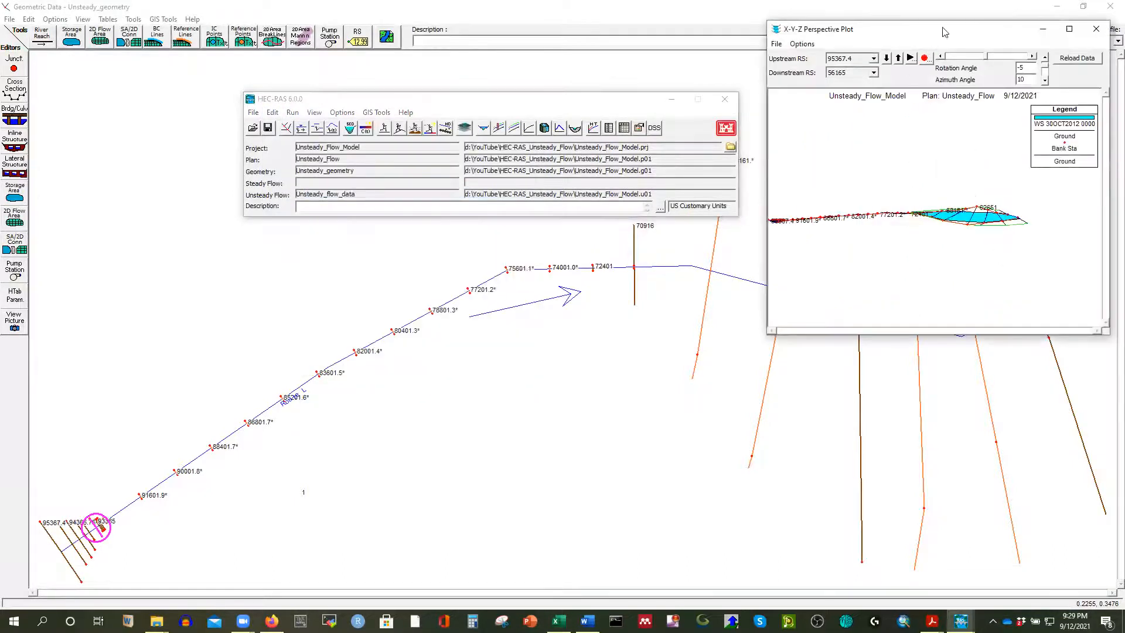
left_click_drag(934, 36, 347, 82)
left_click(484, 77)
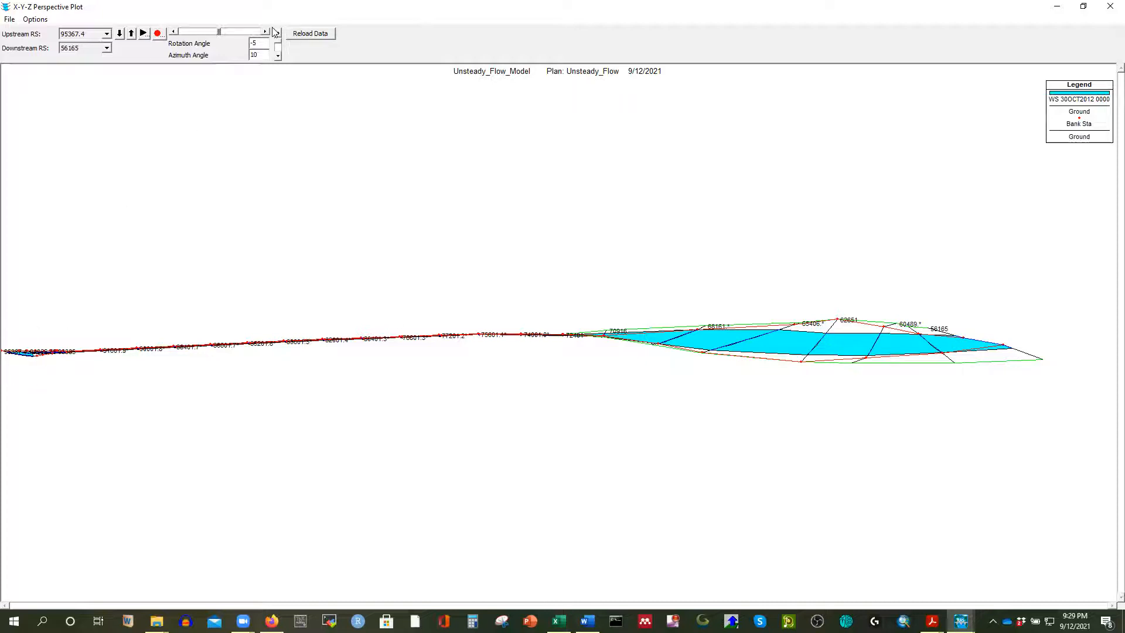
left_click_drag(173, 34, 174, 34)
left_click_drag(266, 34, 265, 34)
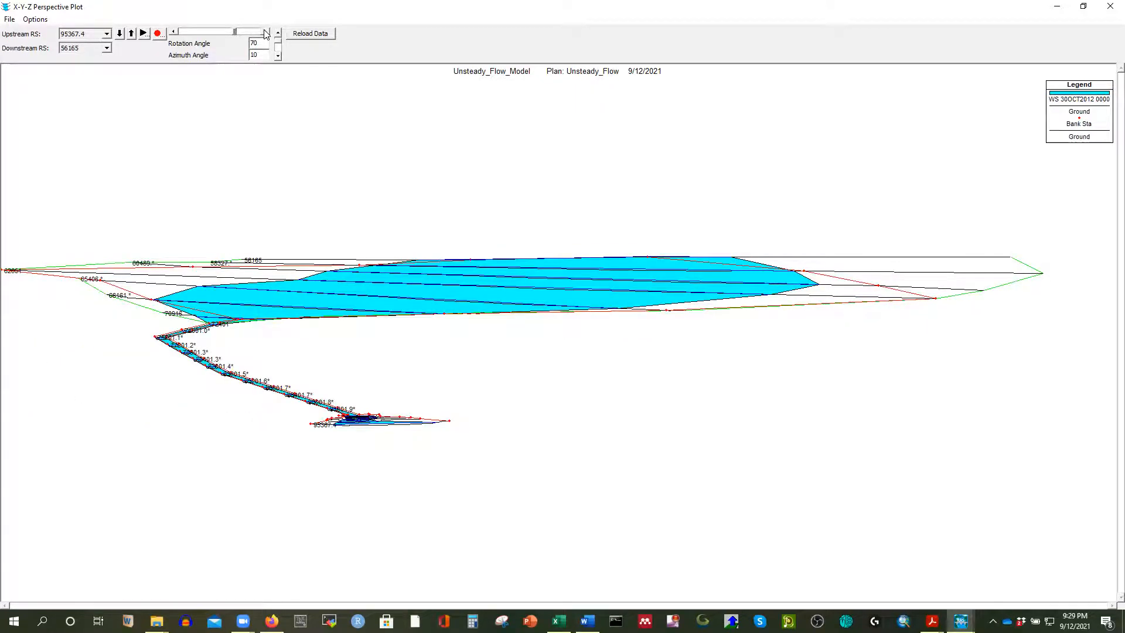
left_click_drag(173, 34, 173, 34)
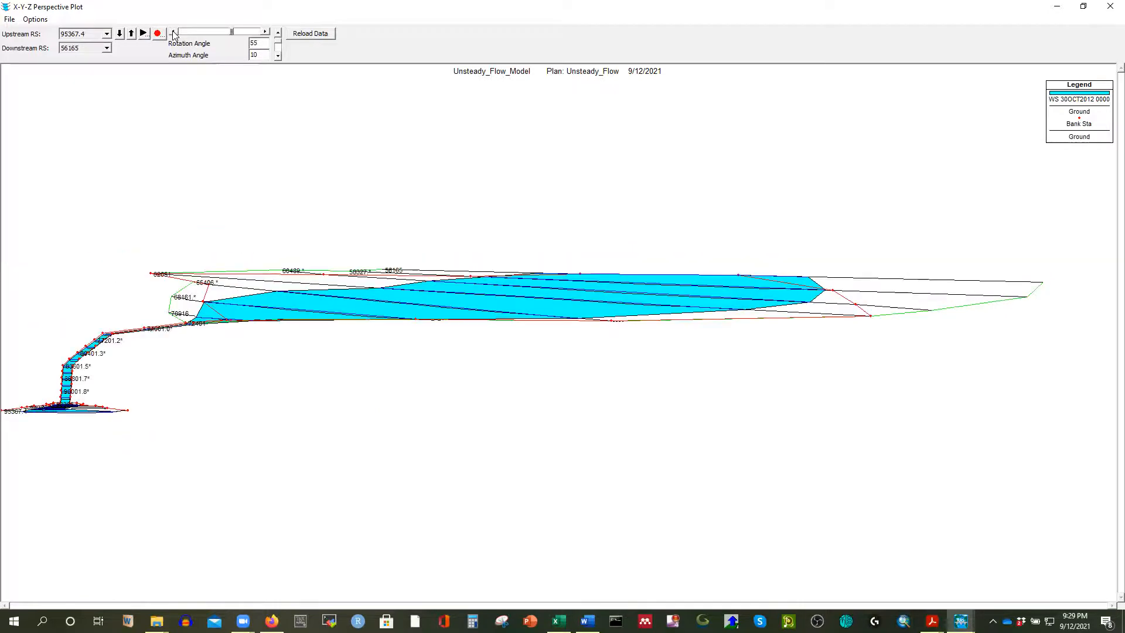
Step: Raise the azimuth angle of the perspective plot to 31
left_click(277, 56)
left_click(277, 56)
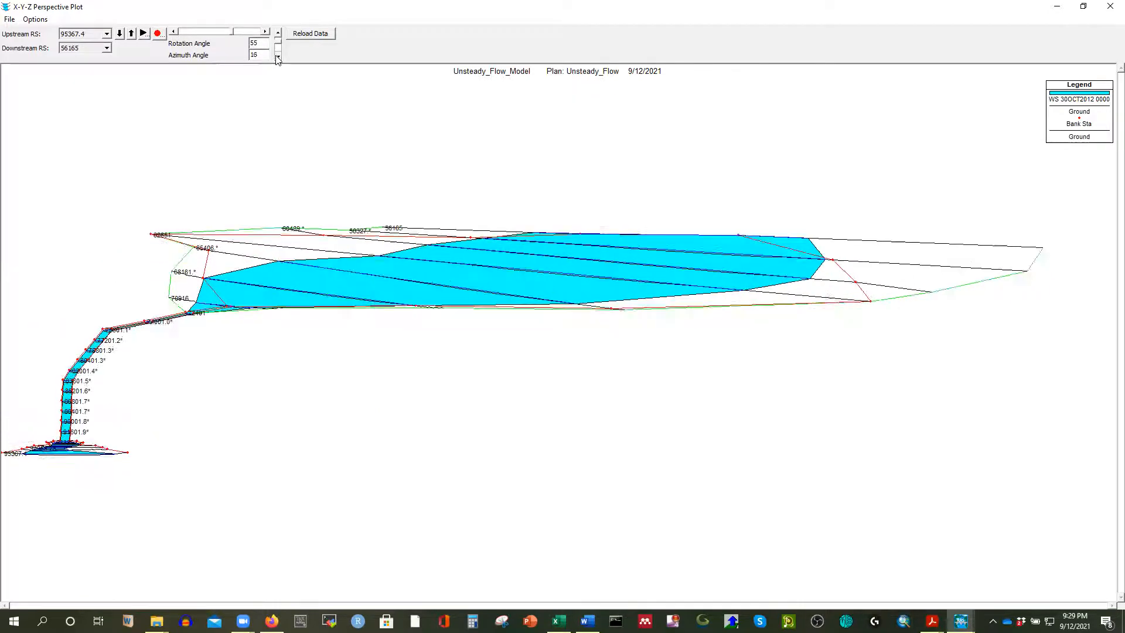
left_click(276, 56)
left_click(276, 55)
left_click(276, 55)
left_click(277, 55)
left_click(277, 56)
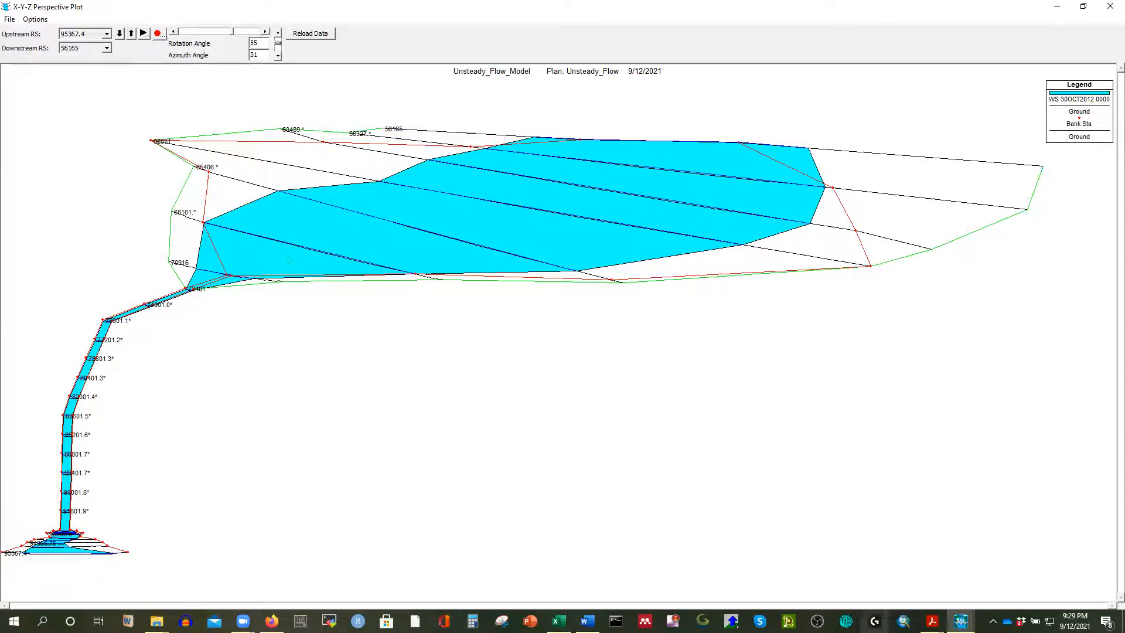
Step: Switch to the project PDF in Acrobat Reader to view the project area figure, and to Excel to review the flow and sediment load data
mouse_move(933, 620)
left_click(977, 583)
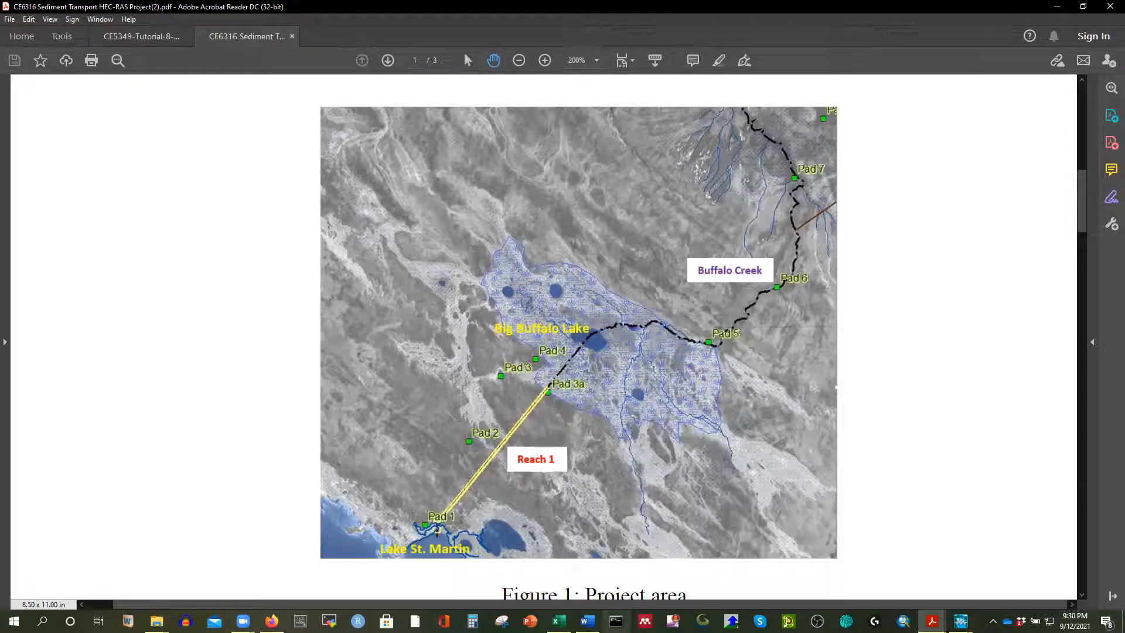
left_click(559, 620)
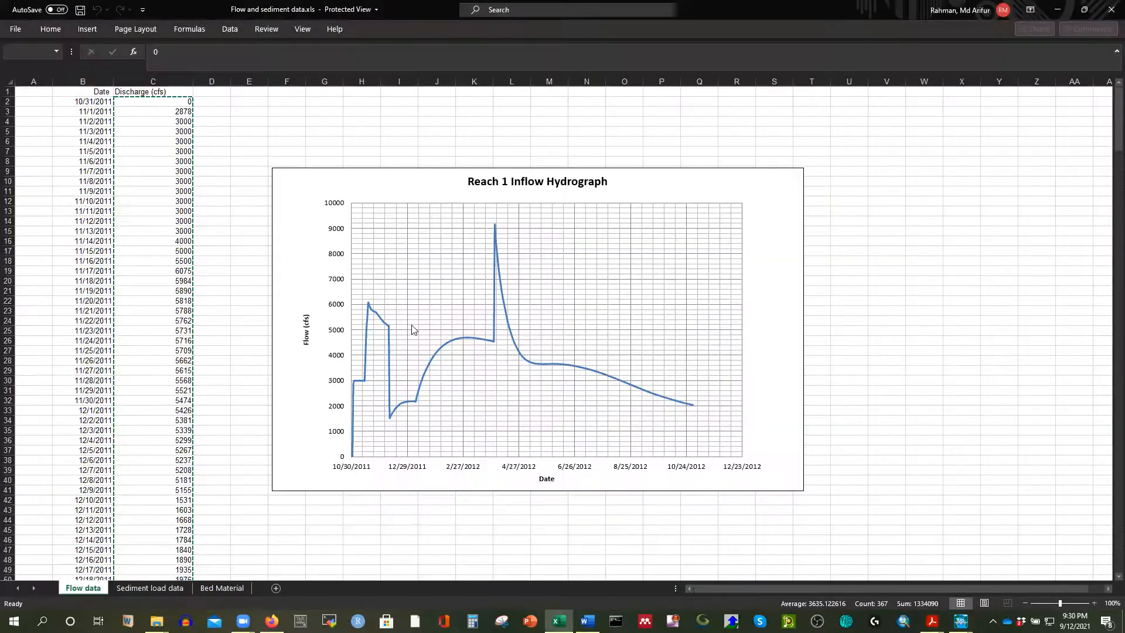
left_click(151, 589)
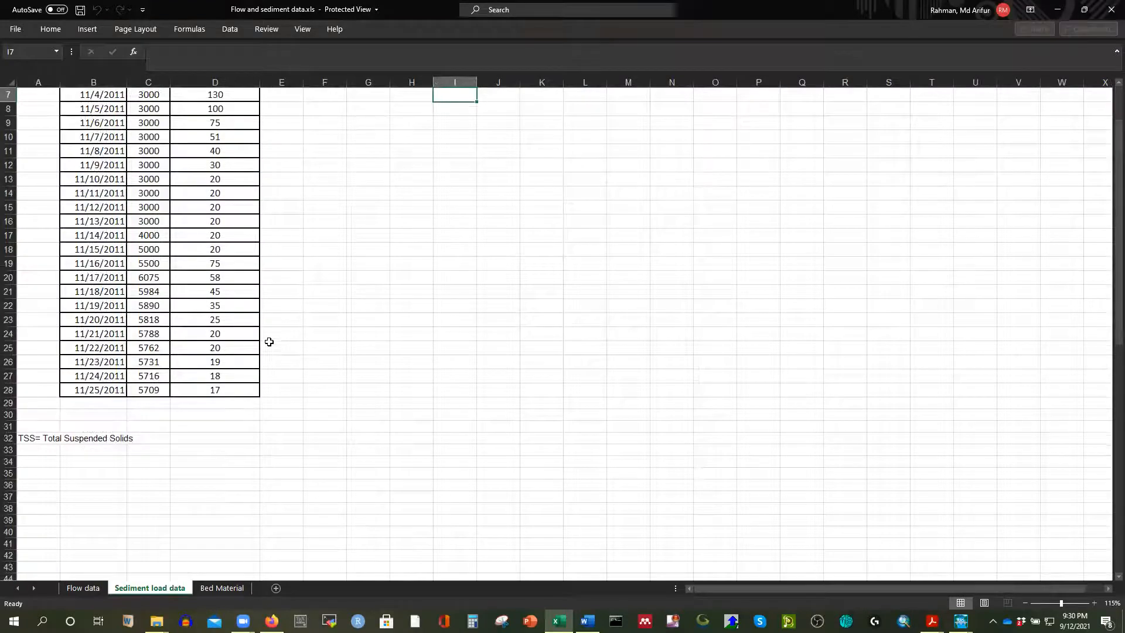
scroll(152, 269, "up", 2)
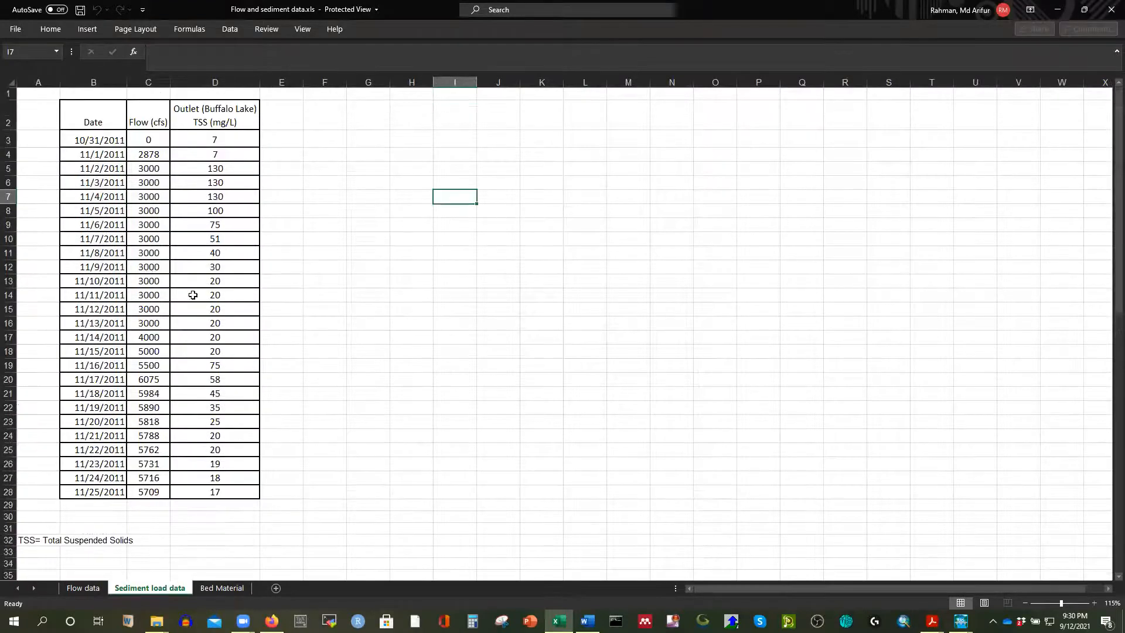
Step: Review the Bed Material gradation curves, recheck the Sediment load data and Flow data sheets, and switch back to the perspective plot in HEC-RAS
left_click(222, 588)
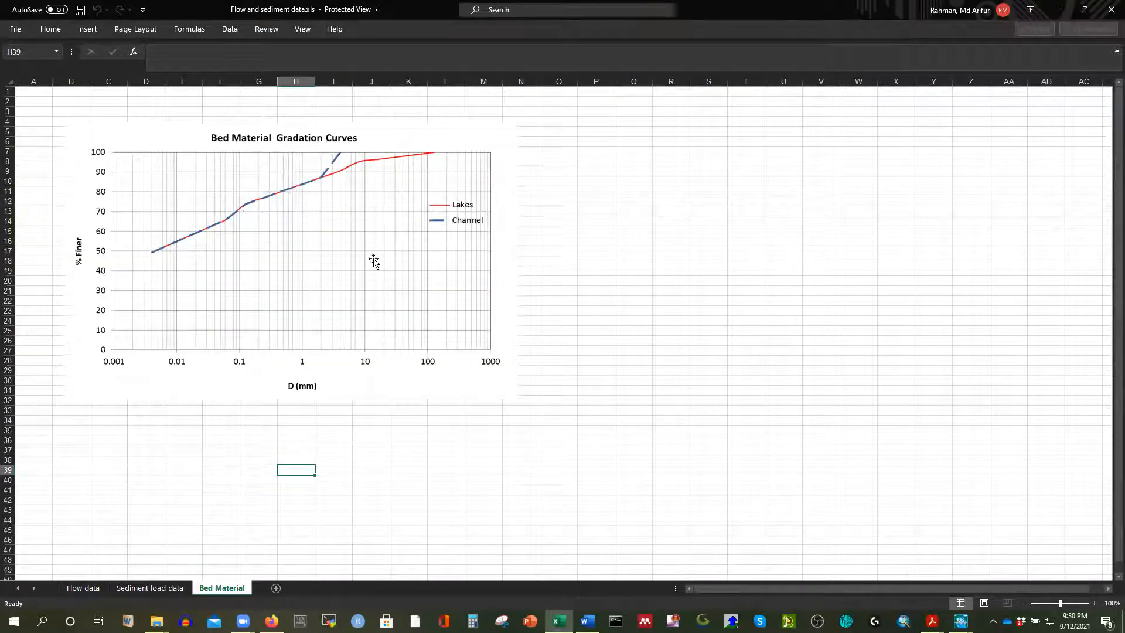
left_click(146, 588)
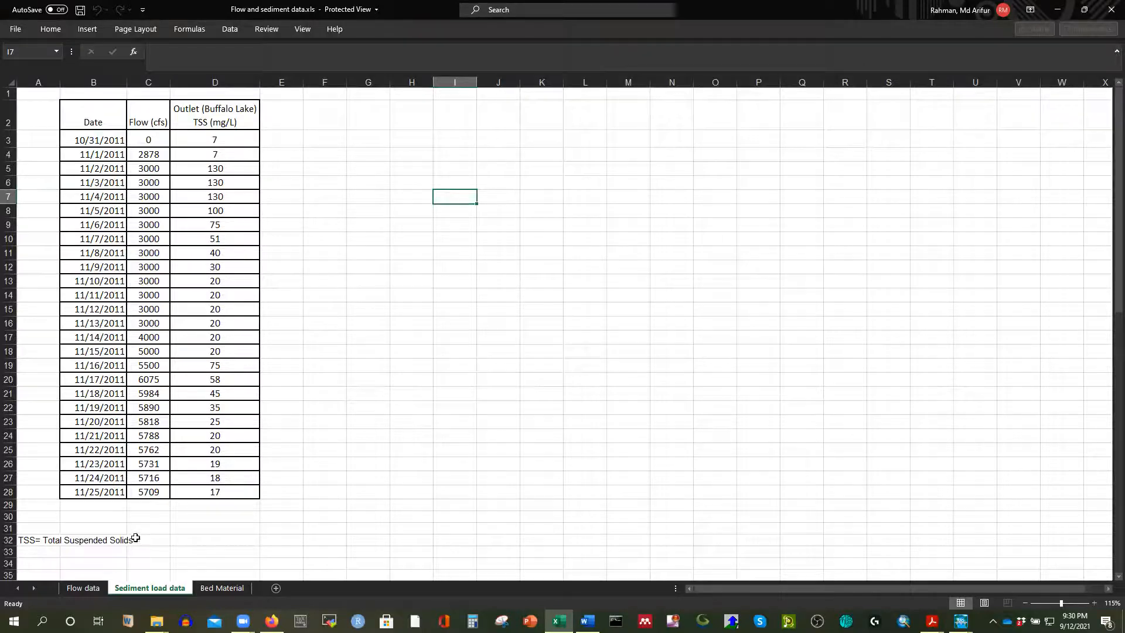
left_click(80, 587)
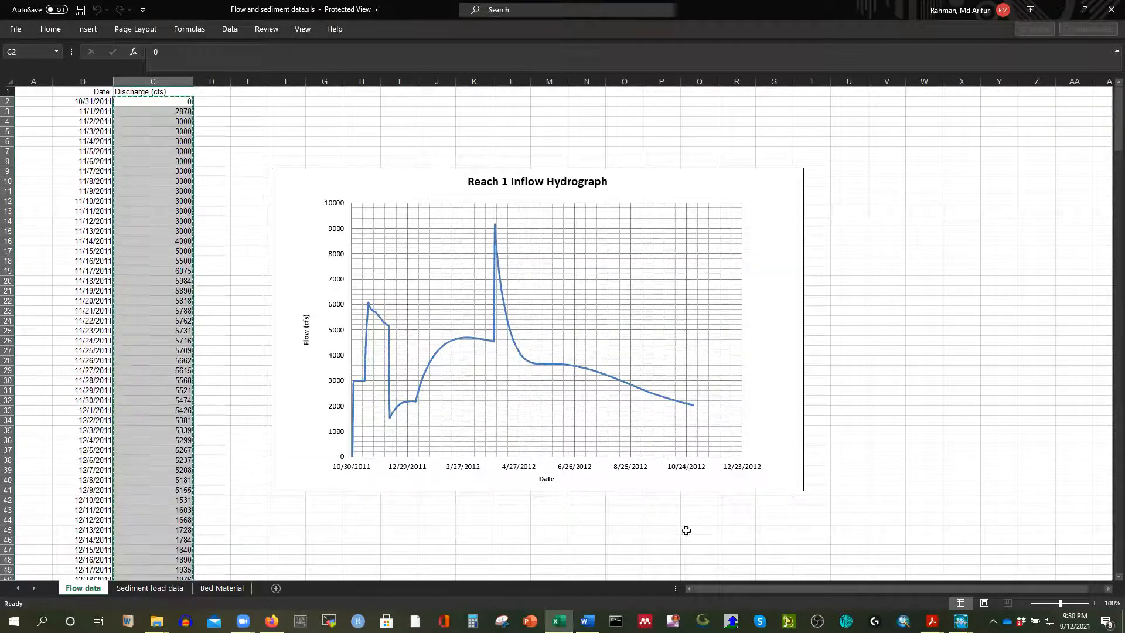
mouse_move(961, 621)
left_click(1060, 566)
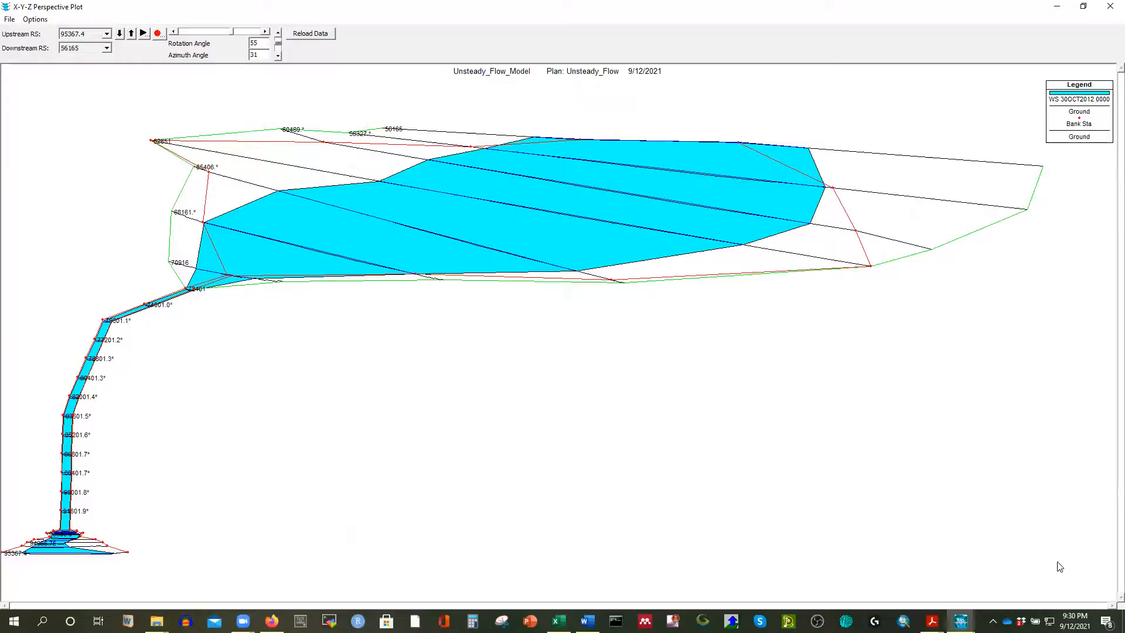
Step: Animate the water surface in the perspective plot from 31OCT2011 to 30OCT2012 and close the plot
left_click(143, 33)
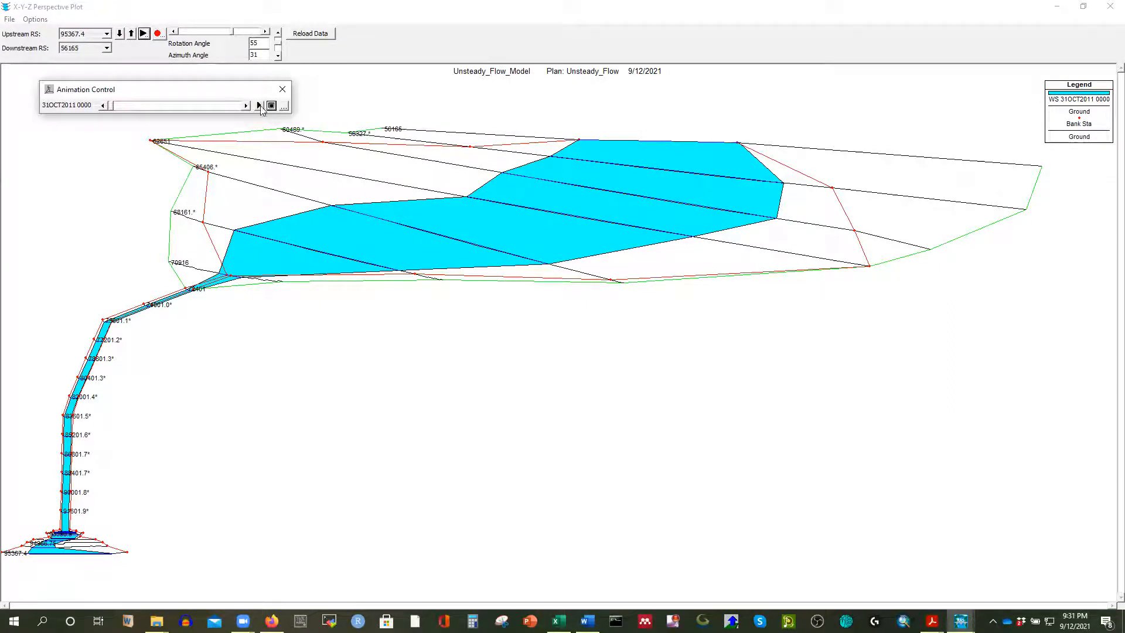
left_click(259, 105)
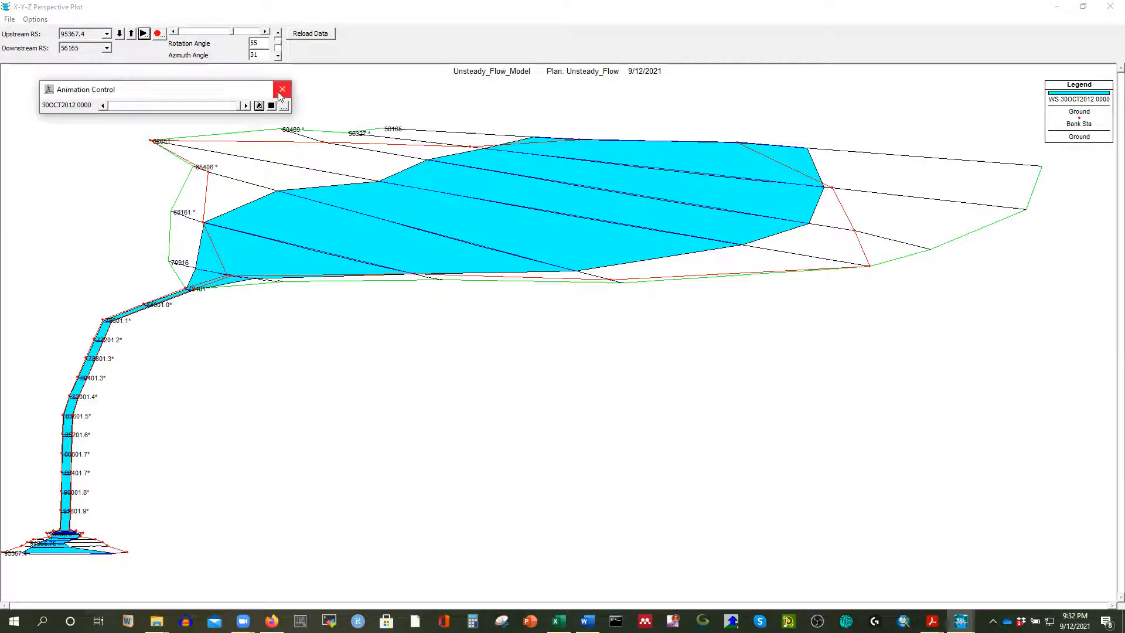
left_click(1110, 6)
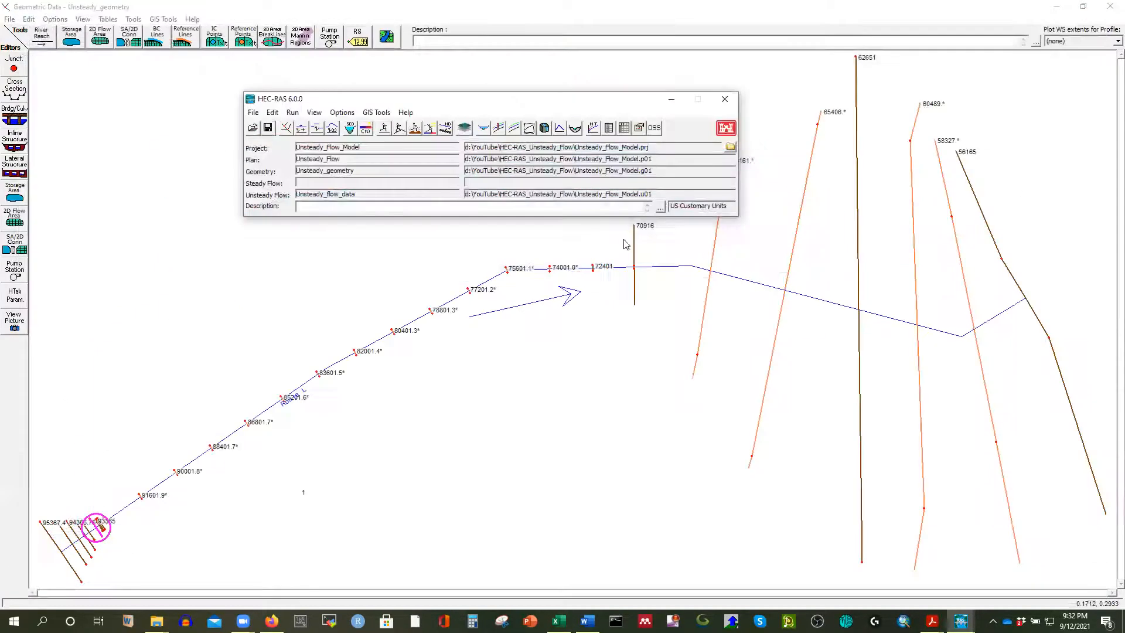
Step: Examine the Route L cross sections in the cross section editor, going downstream from station 93398.9 and around to 94645.62, and close the editor
left_click(18, 94)
left_click(513, 99)
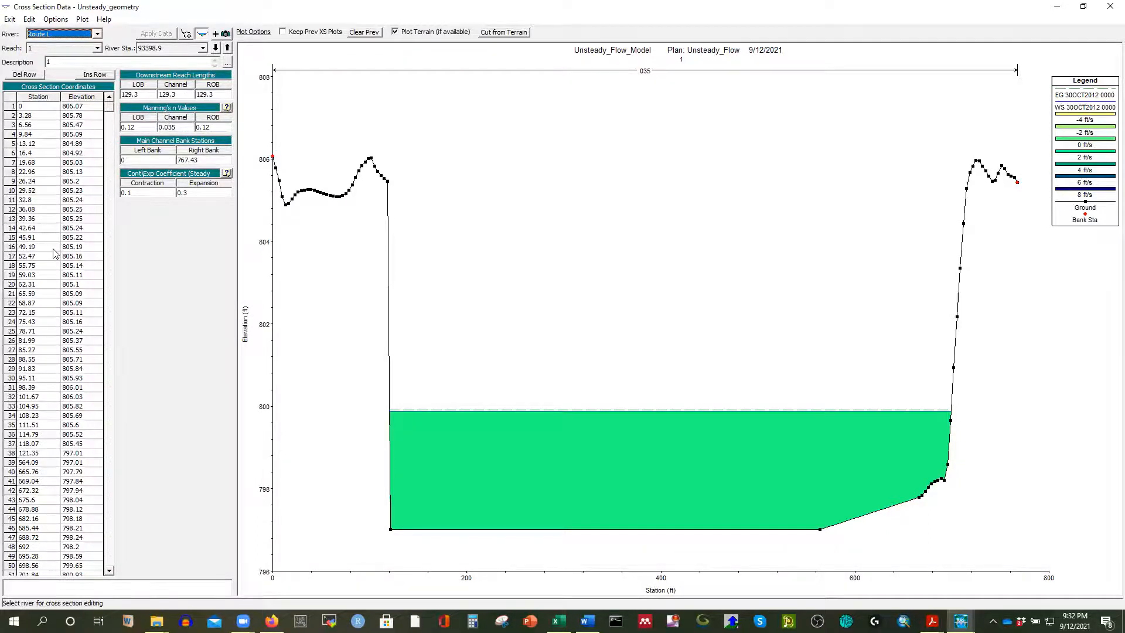
left_click(216, 48)
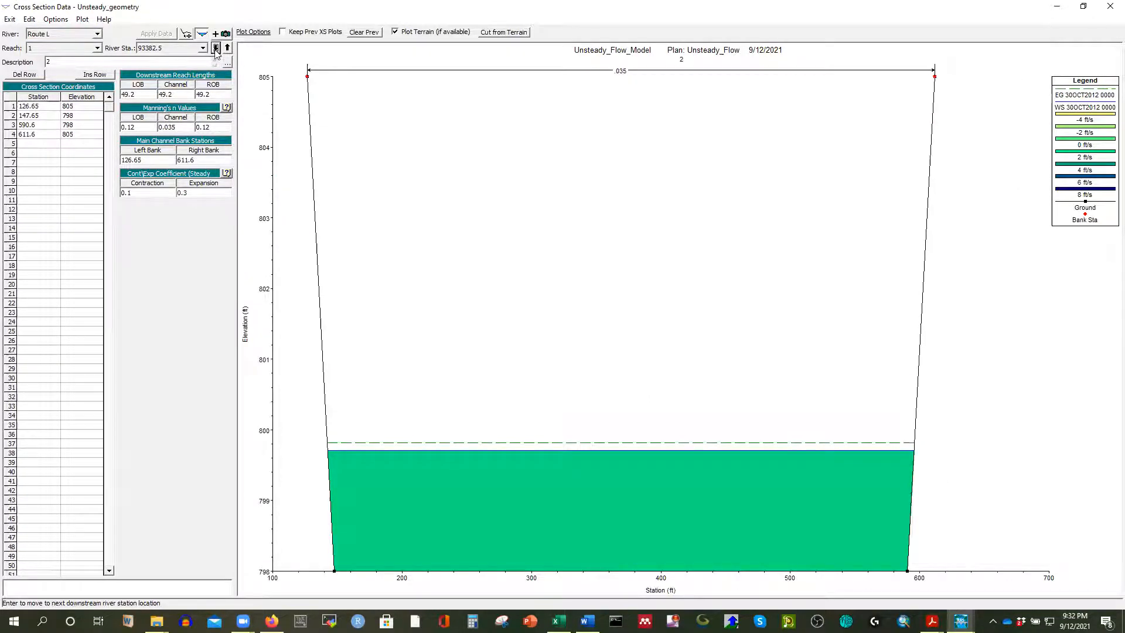
left_click(216, 48)
left_click(216, 48)
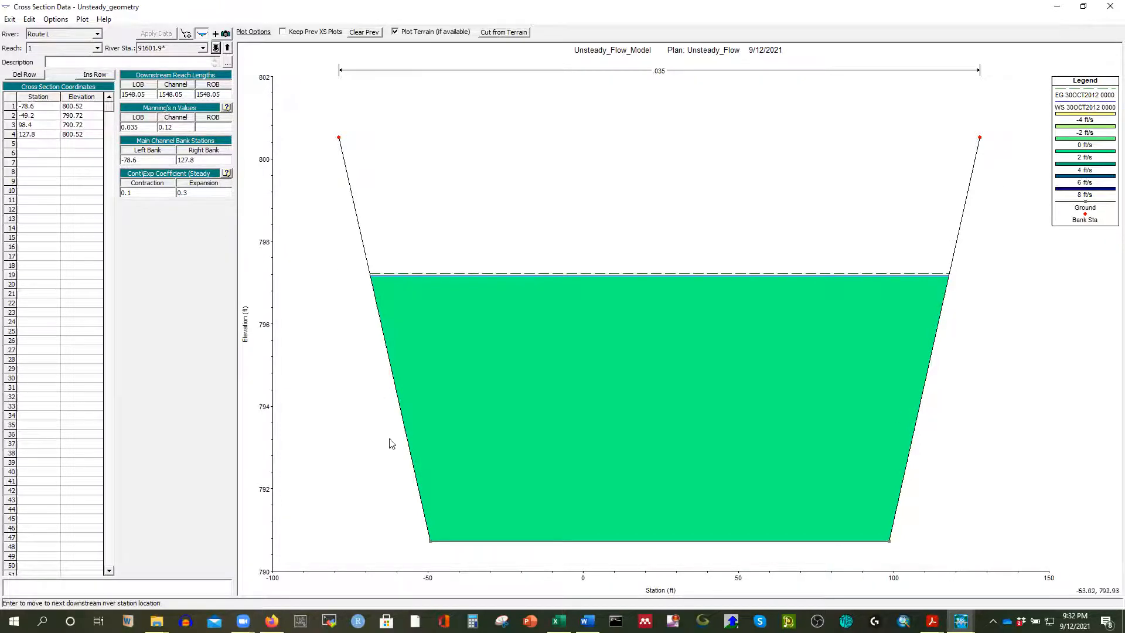
left_click(217, 50)
left_click(216, 48)
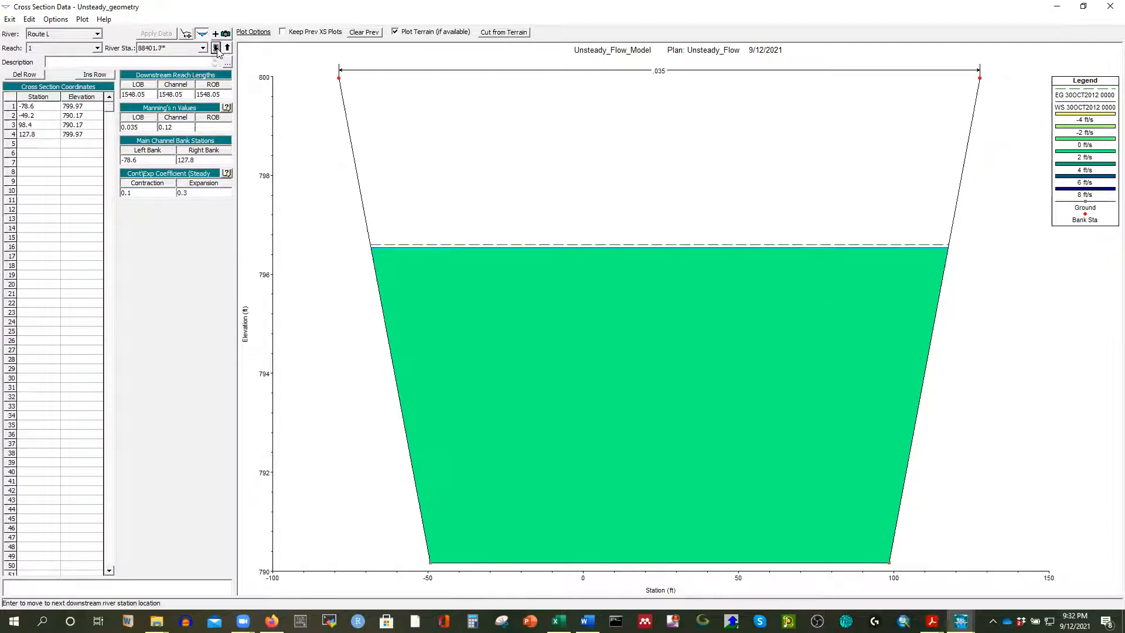
left_click(216, 48)
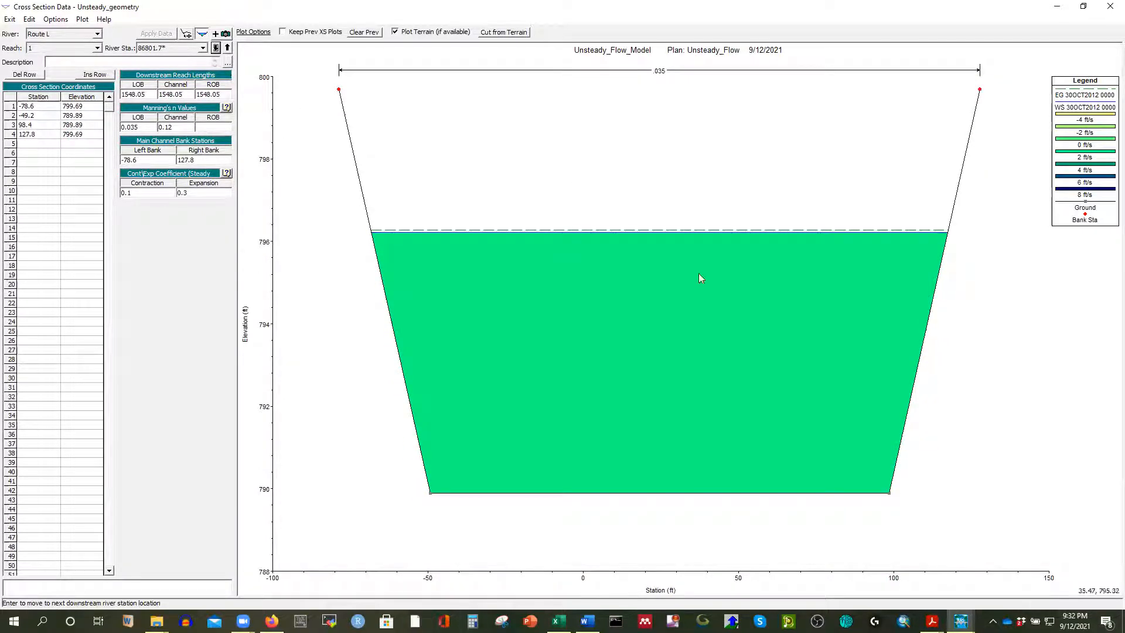
left_click(216, 48)
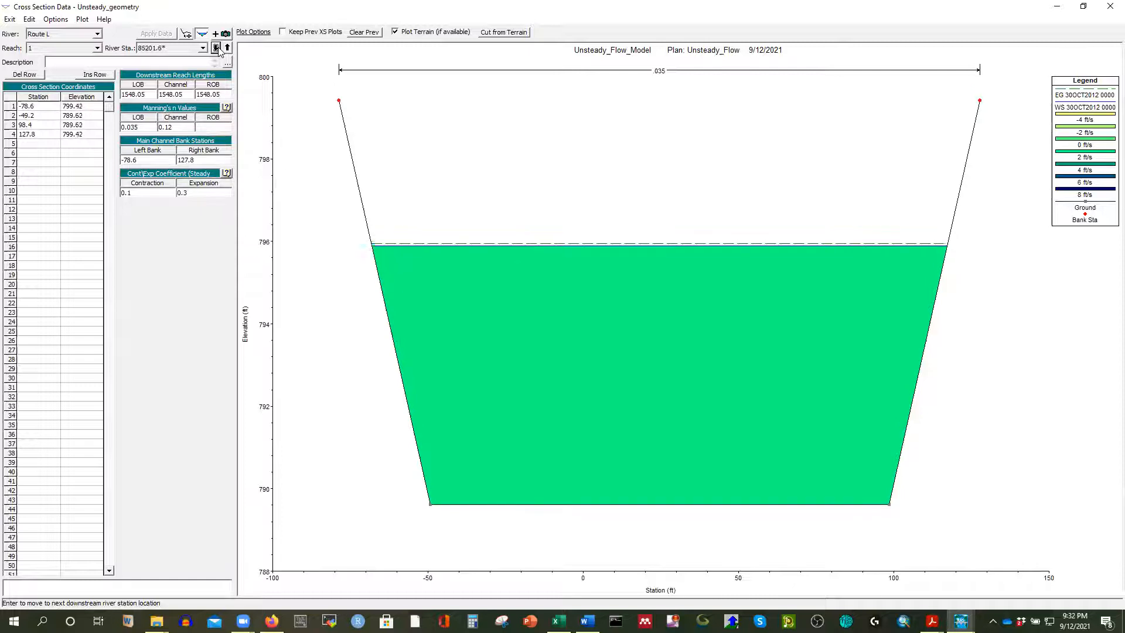
left_click(216, 48)
left_click(216, 48)
left_click(216, 48)
left_click(217, 48)
left_click(217, 48)
left_click(216, 48)
left_click(216, 48)
left_click(216, 48)
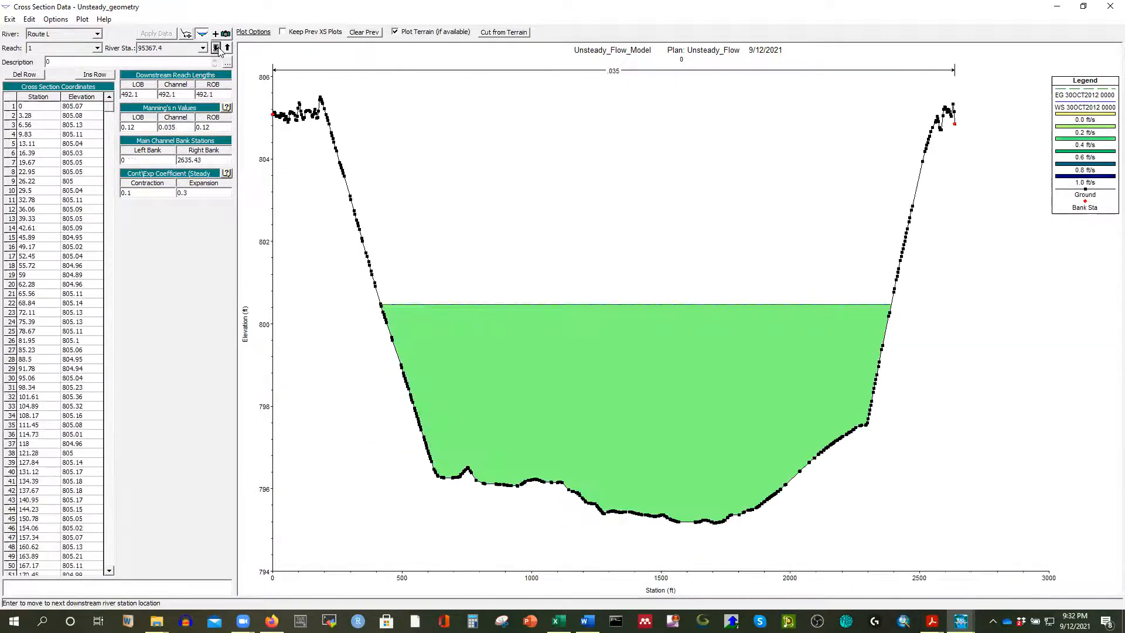
left_click(216, 48)
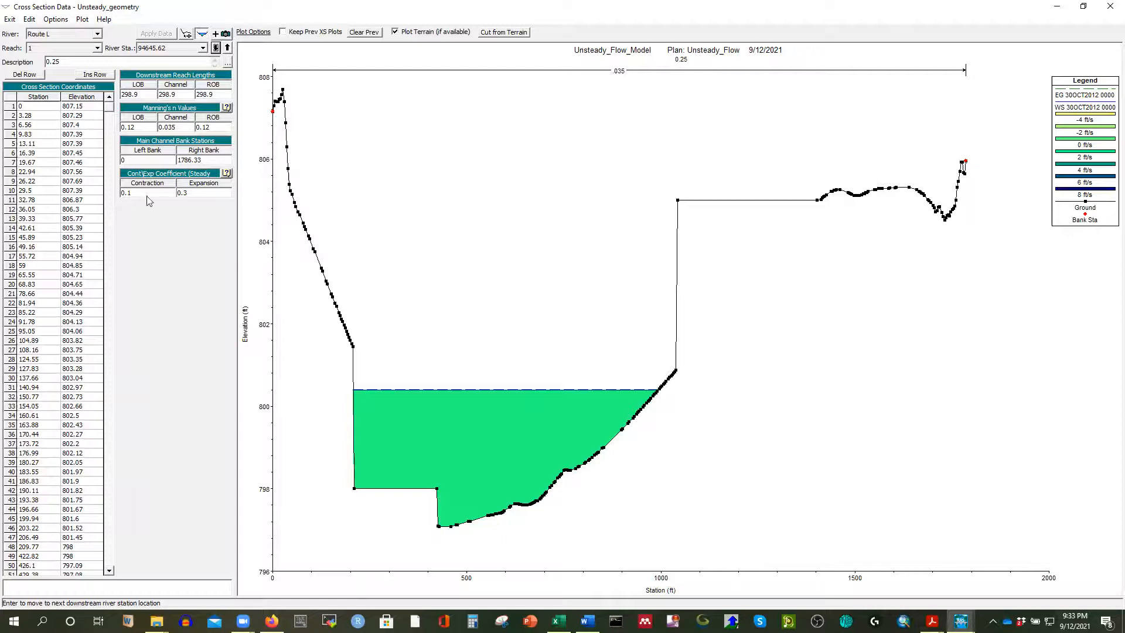
left_click(1109, 7)
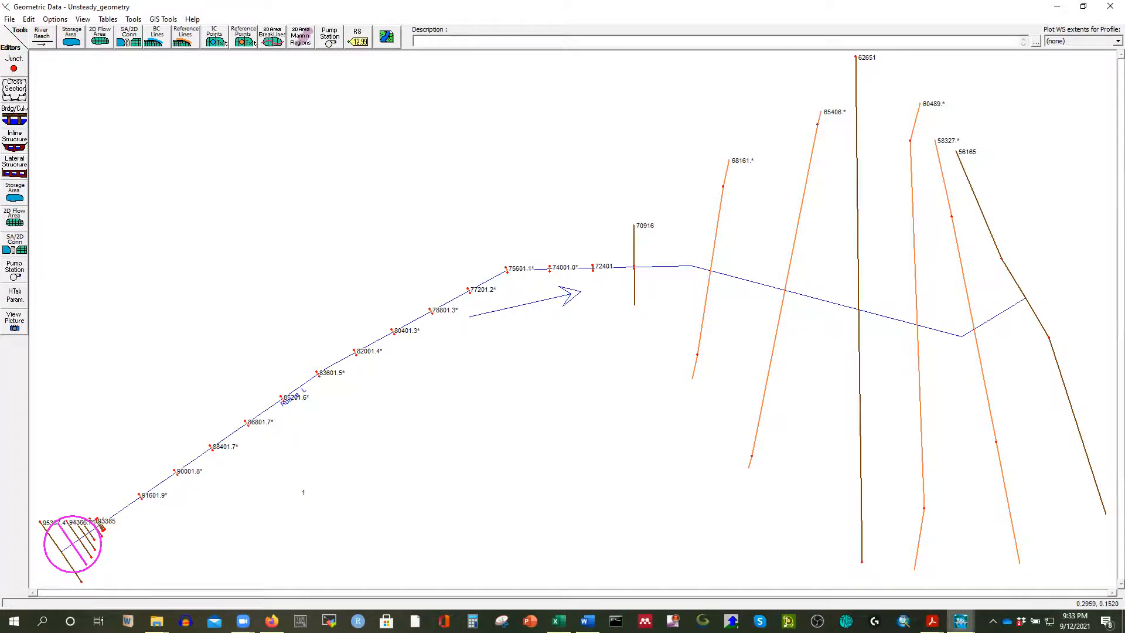
Step: Reduce the computation interval of the unsteady flow analysis to 1 Minute and compute the plan
left_click(895, 563)
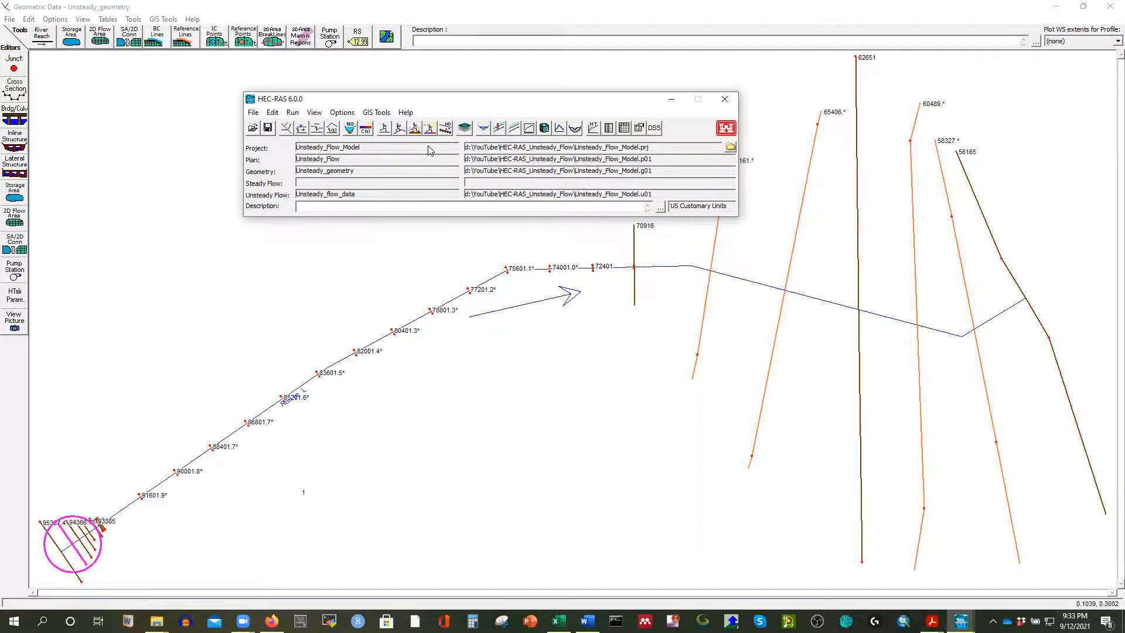
left_click(291, 112)
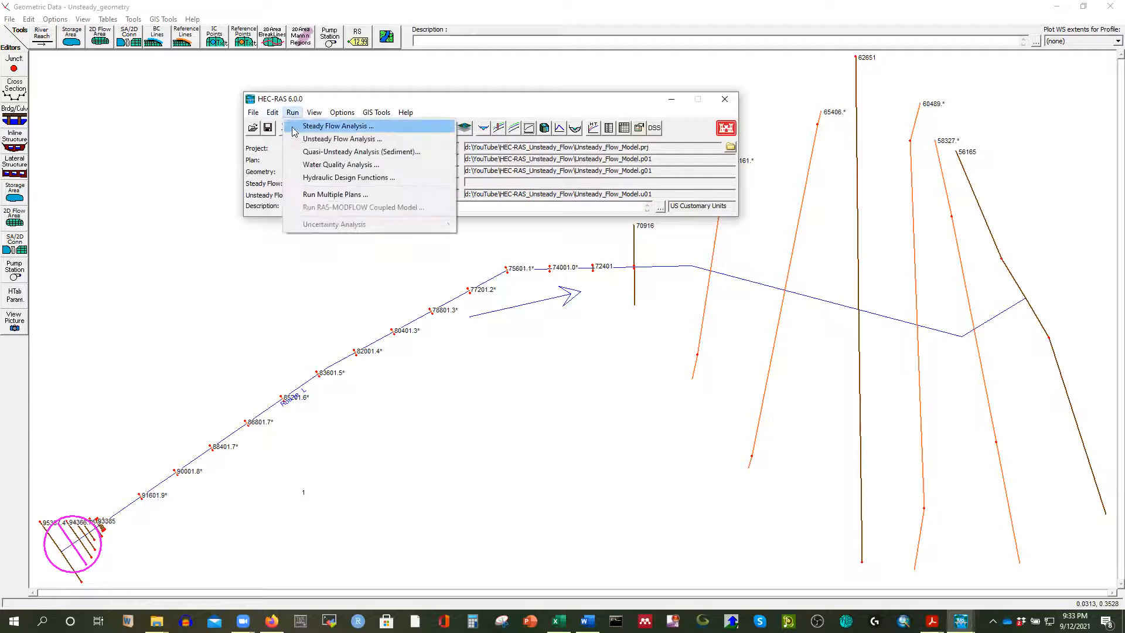
left_click(323, 142)
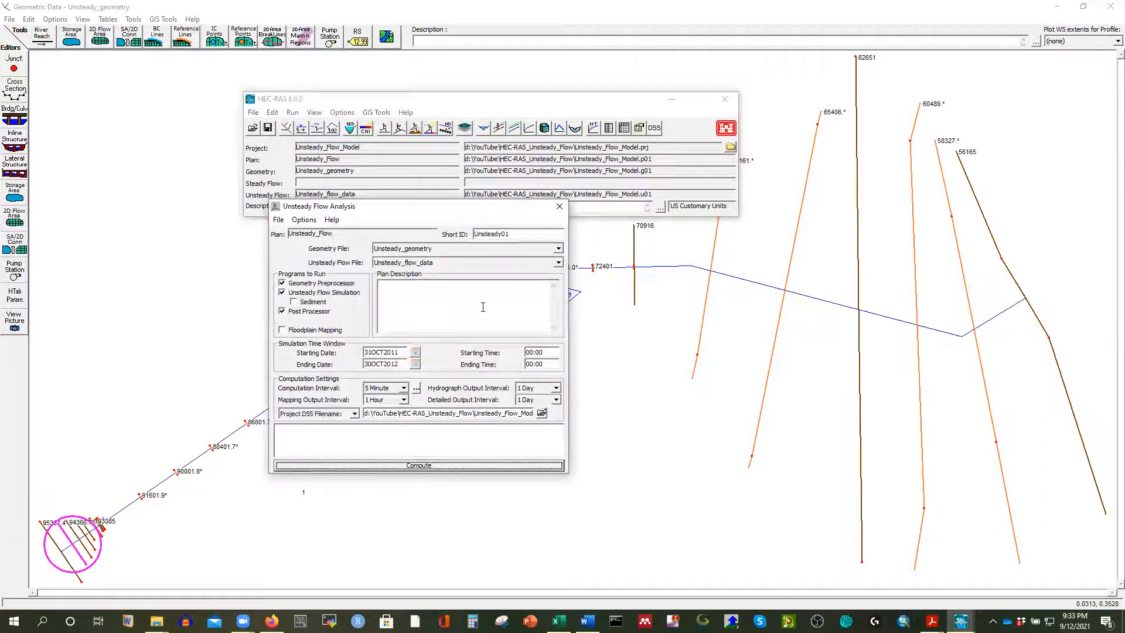
left_click(404, 388)
scroll(387, 406, "up", 7)
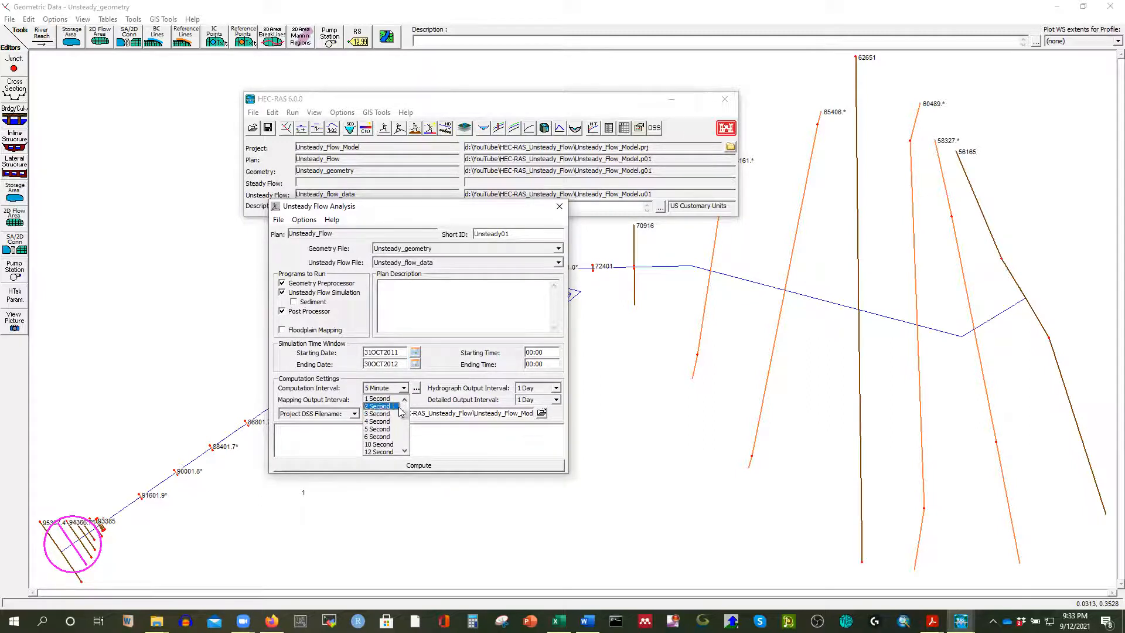
scroll(384, 408, "down", 3)
scroll(382, 410, "down", 3)
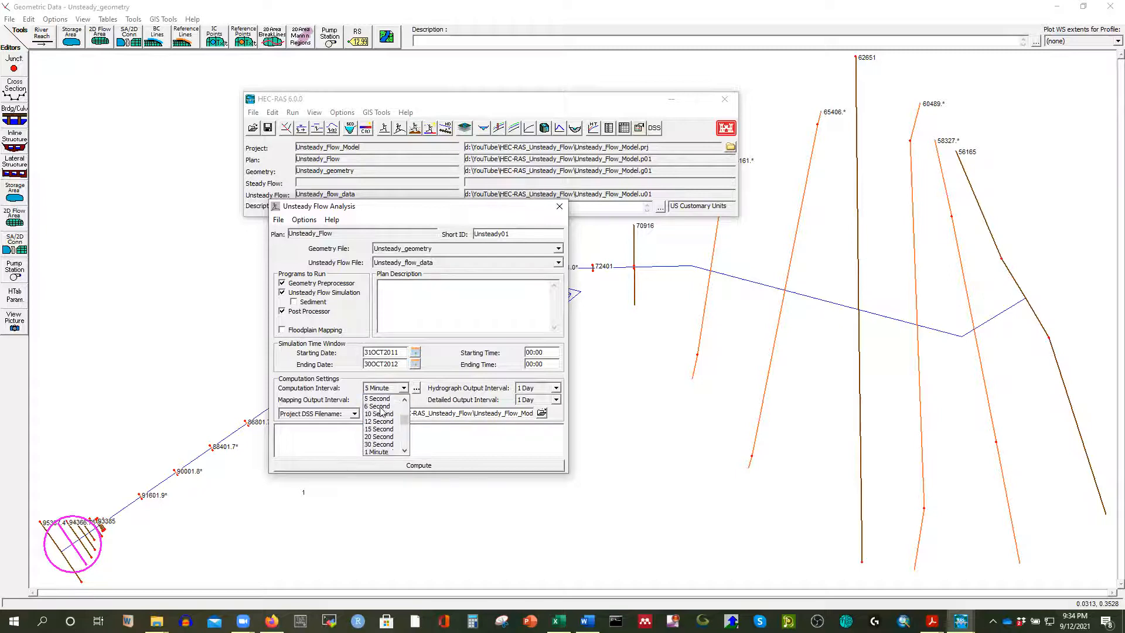
scroll(383, 428, "down", 1)
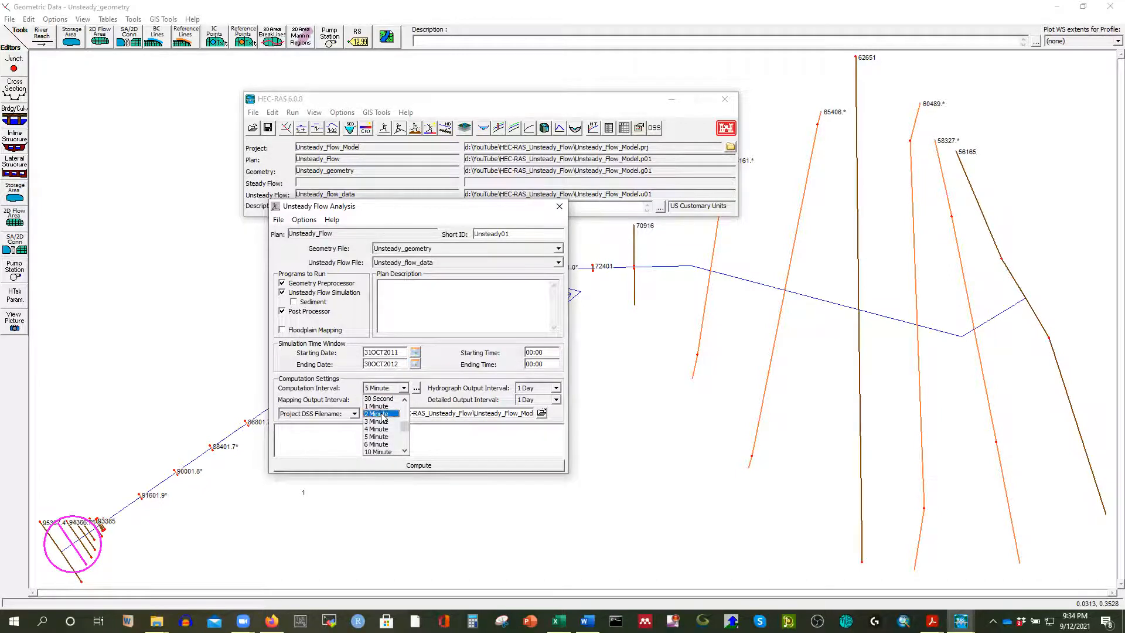
left_click(379, 406)
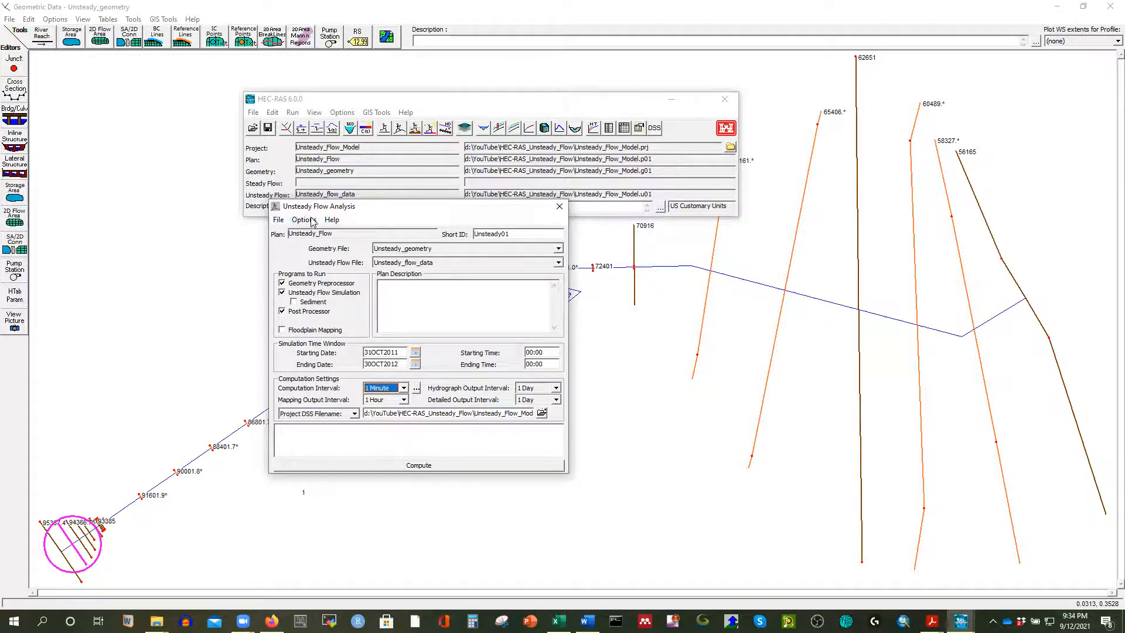
left_click(418, 467)
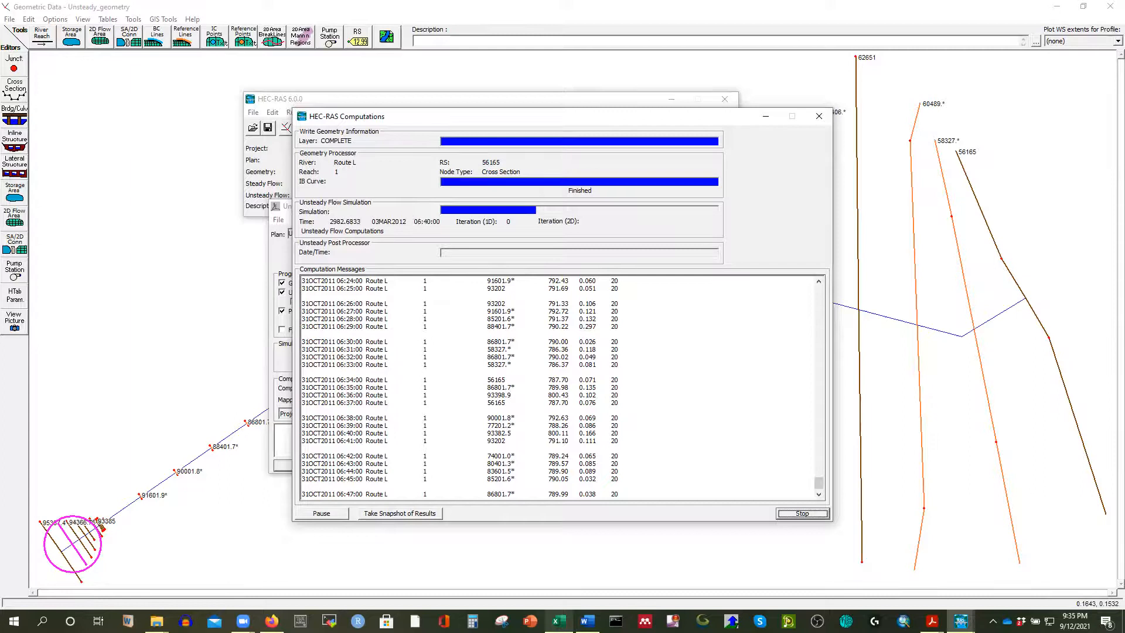
Step: Switch to Excel to review the Bed Material gradation curves and the Sediment load data while the simulation runs, and return to HEC-RAS
left_click(558, 620)
left_click(226, 588)
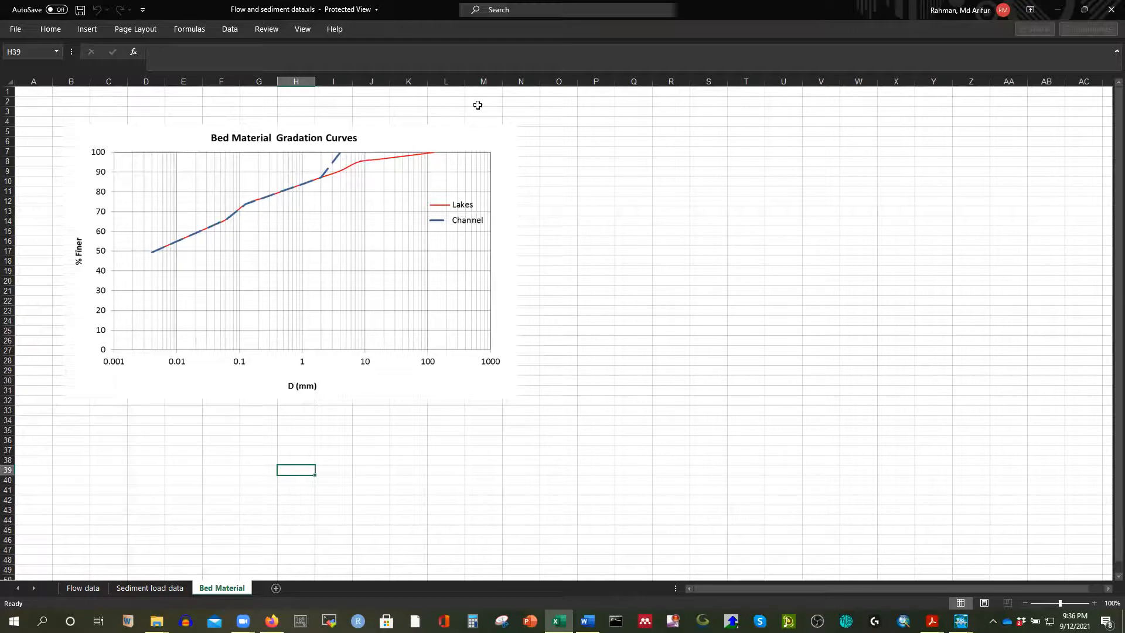
left_click(154, 589)
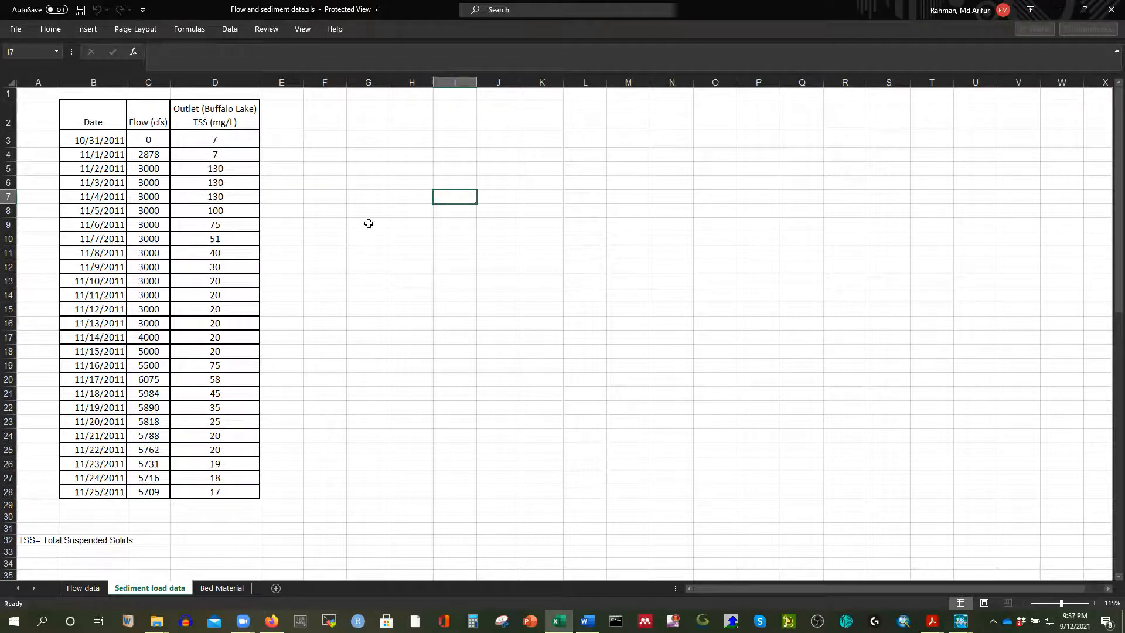
left_click(231, 588)
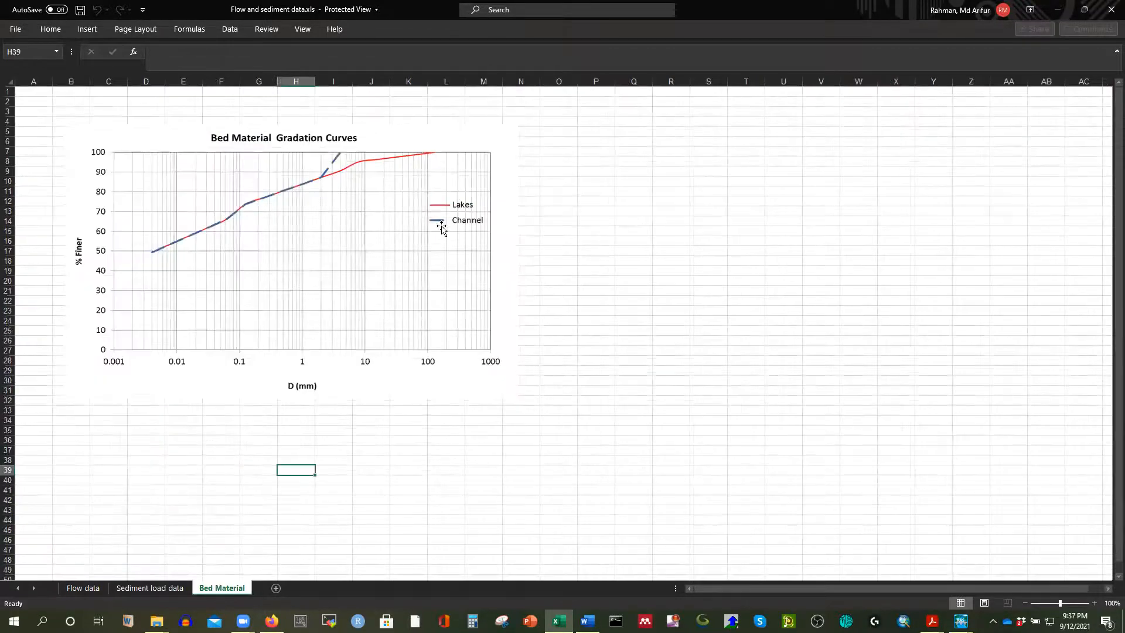
left_click(1058, 10)
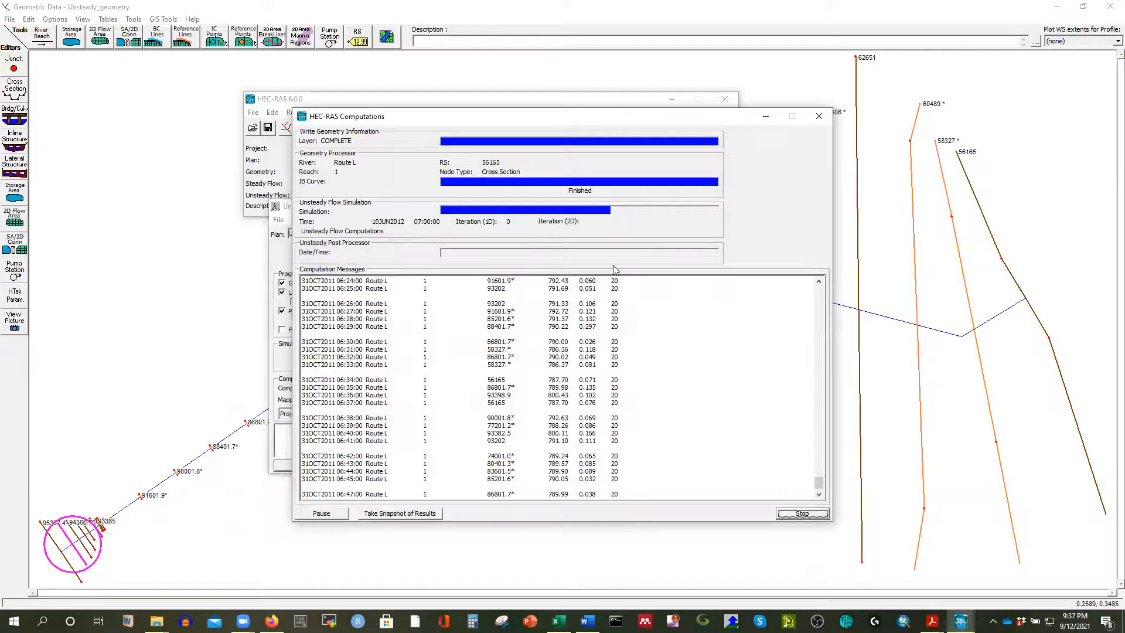
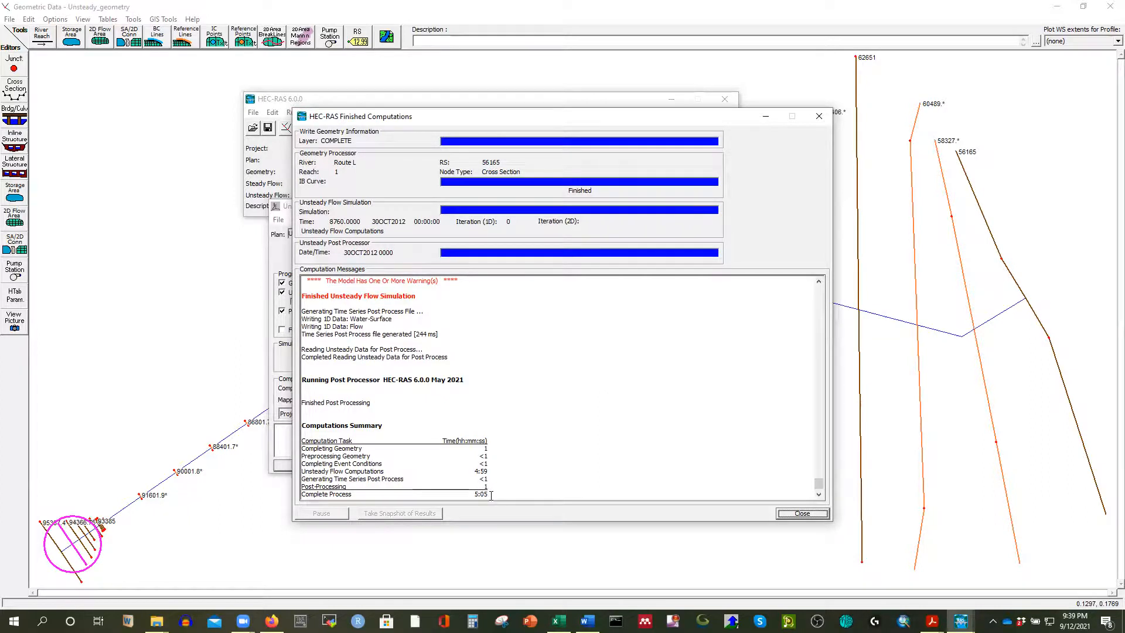
Step: Close the finished computation and the analysis dialog, open the profile plot at full size and animate the water surface profile
left_click(807, 516)
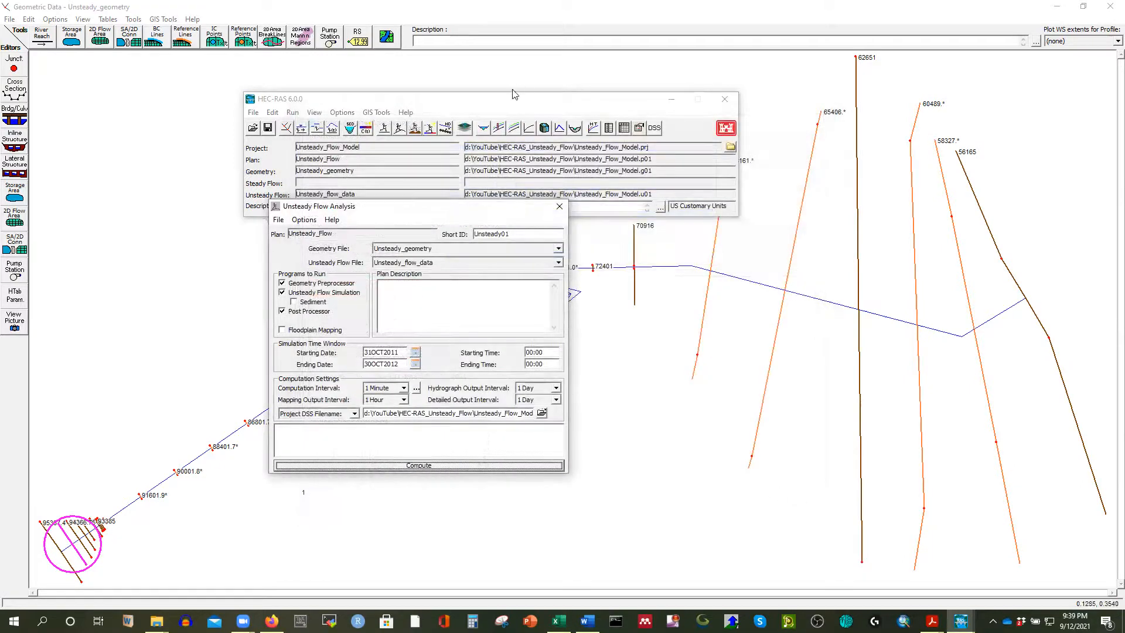
left_click(560, 206)
left_click(498, 127)
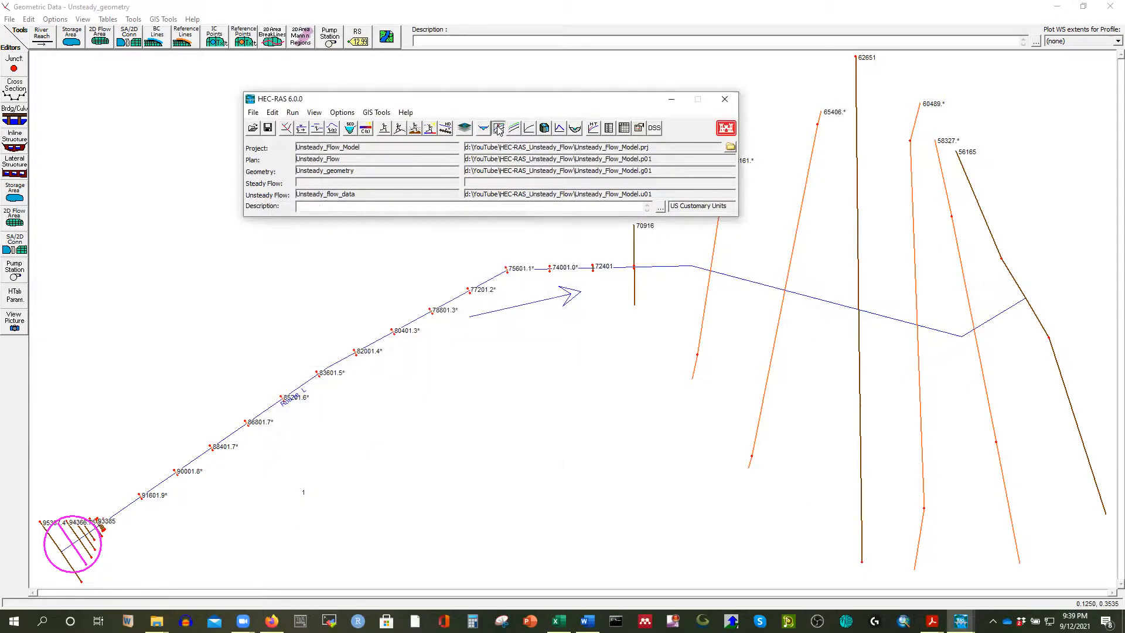
left_click(1073, 343)
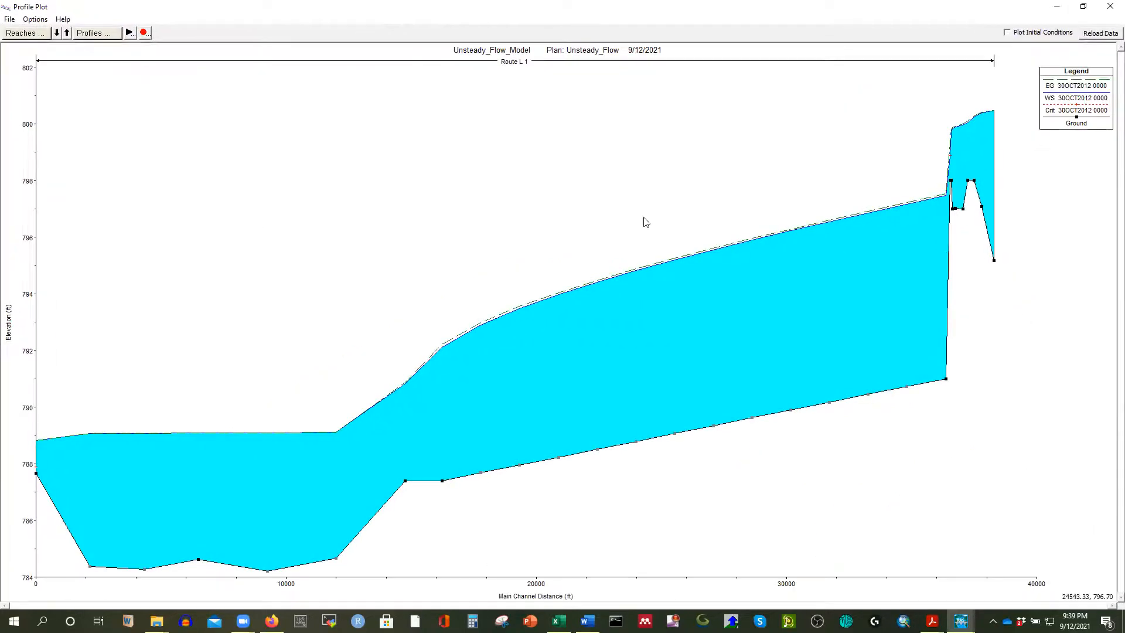
left_click(130, 33)
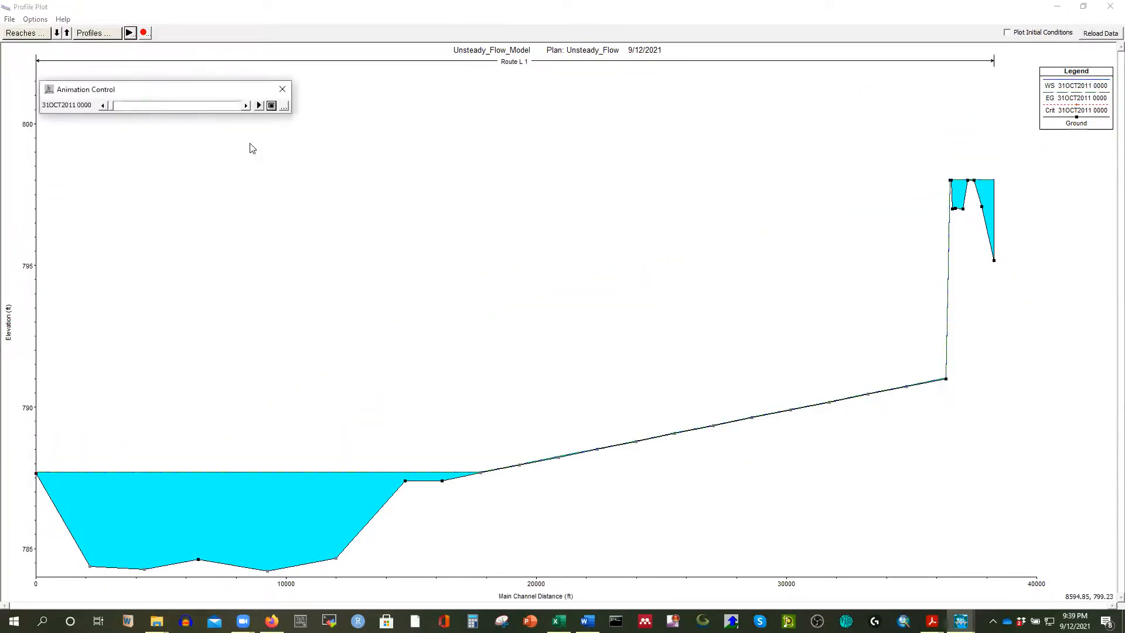
left_click(259, 106)
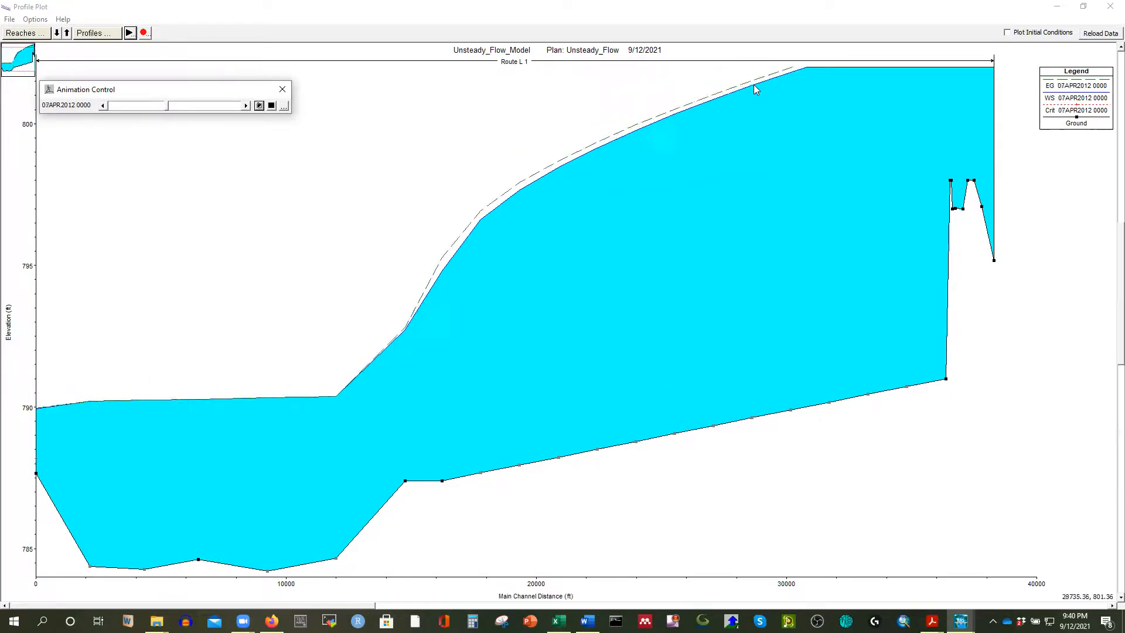
Step: Switch to Excel to check the Reach 1 Inflow Hydrograph on the Flow data sheet, and return to the animated profile plot in HEC-RAS
mouse_move(559, 620)
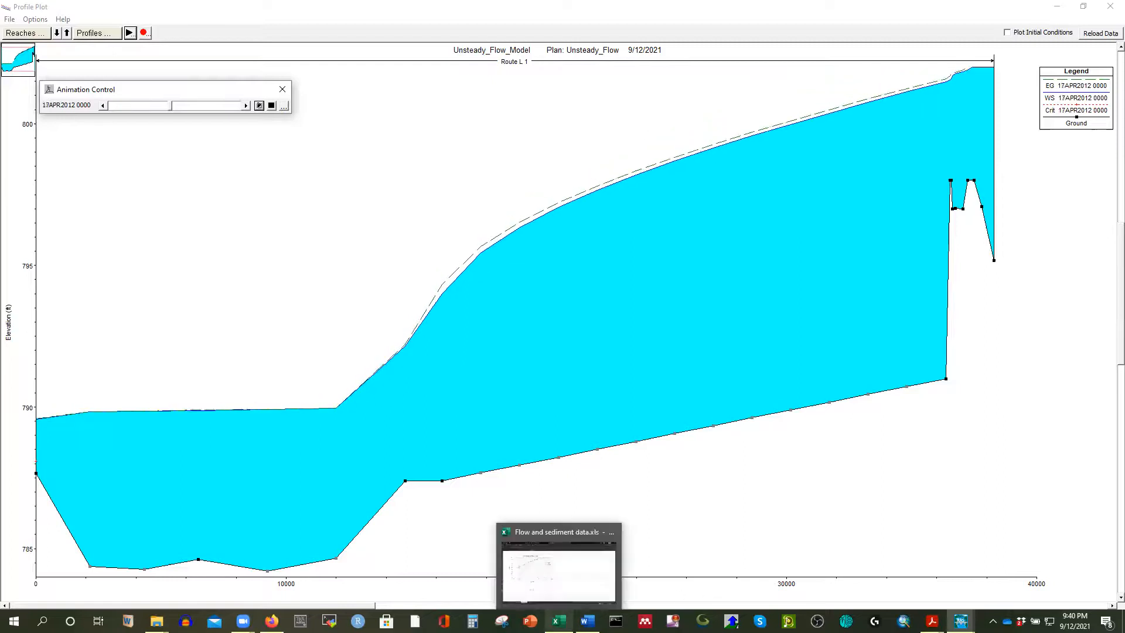
left_click(558, 591)
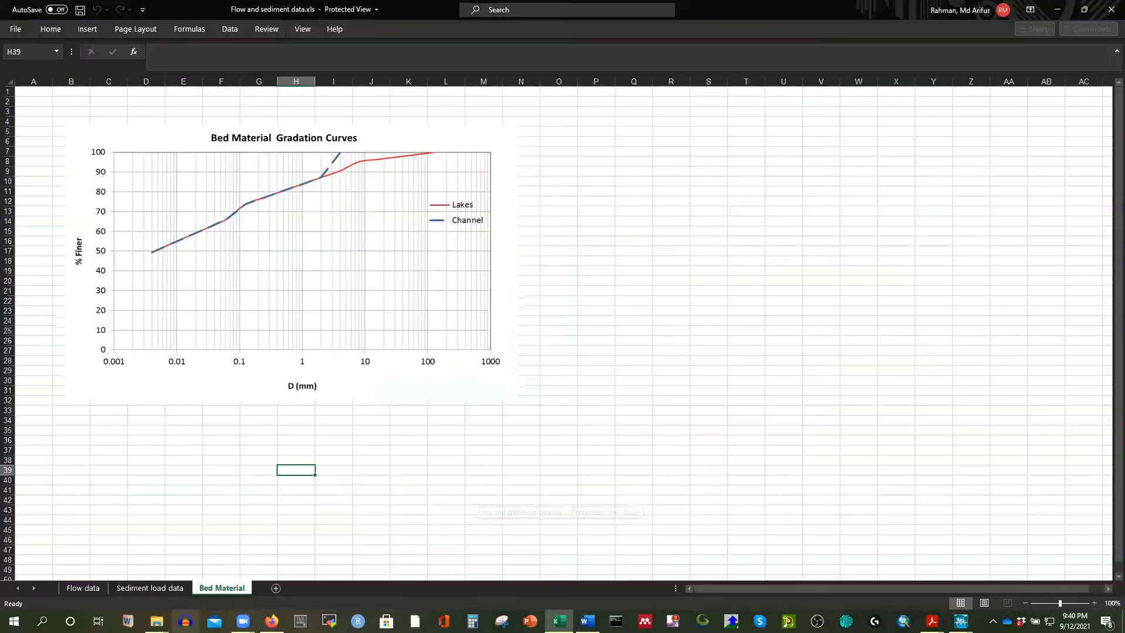
left_click(98, 590)
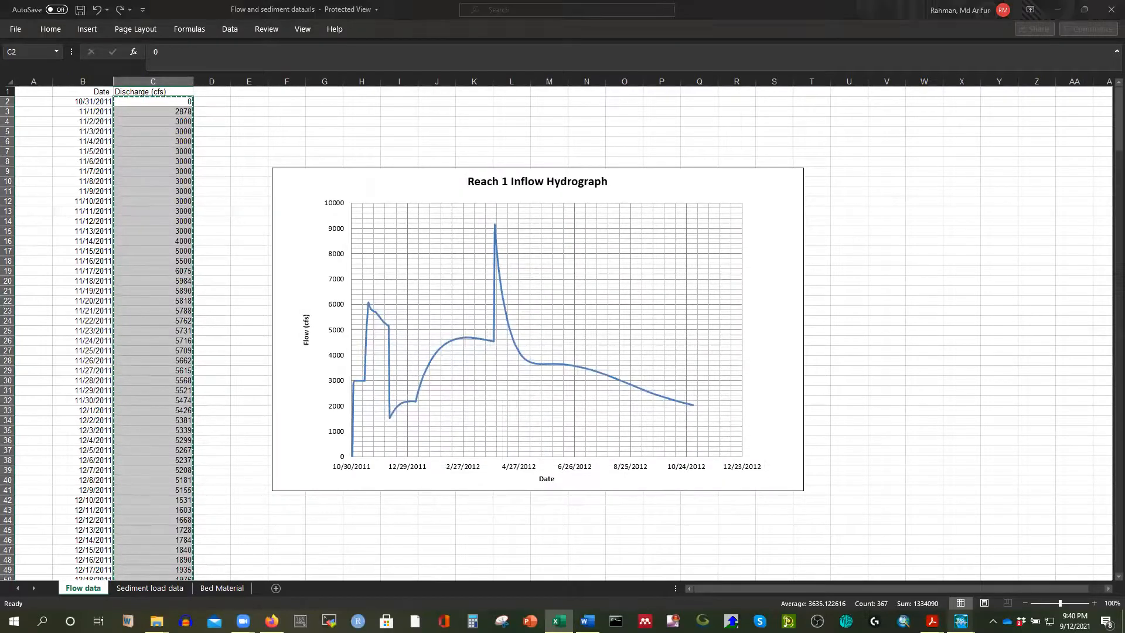
mouse_move(961, 620)
left_click(952, 572)
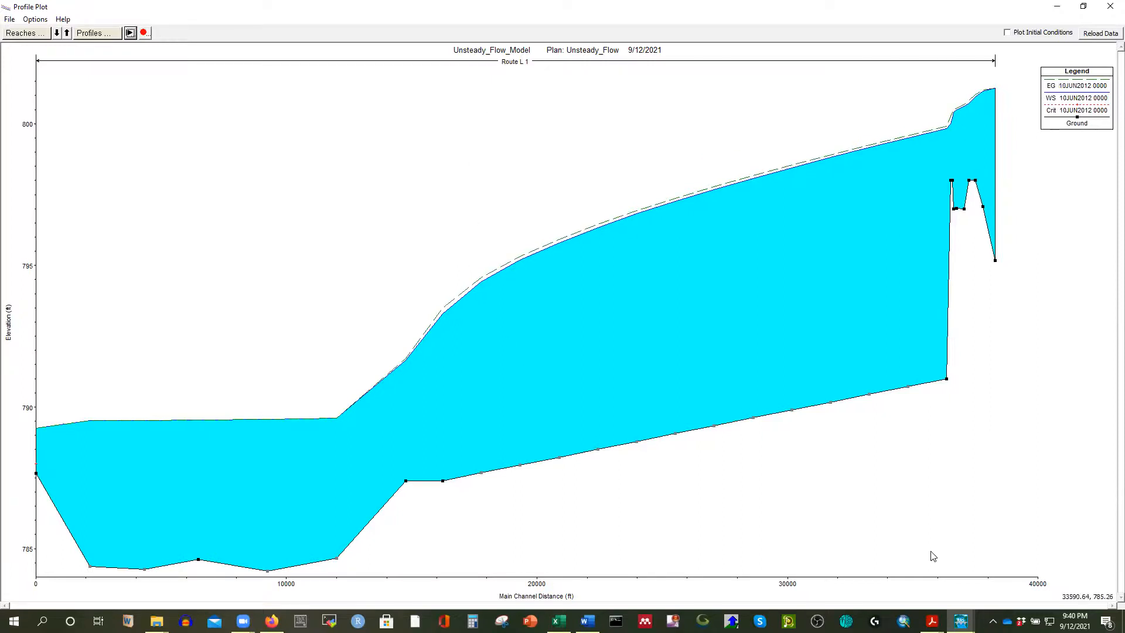
left_click(961, 621)
left_click(1036, 570)
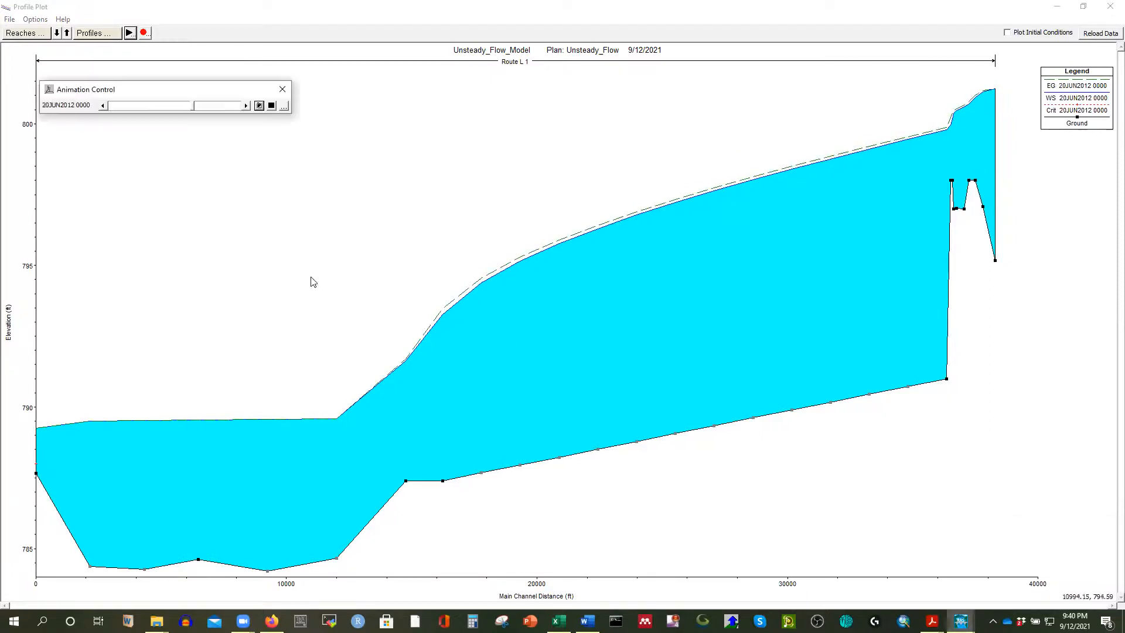